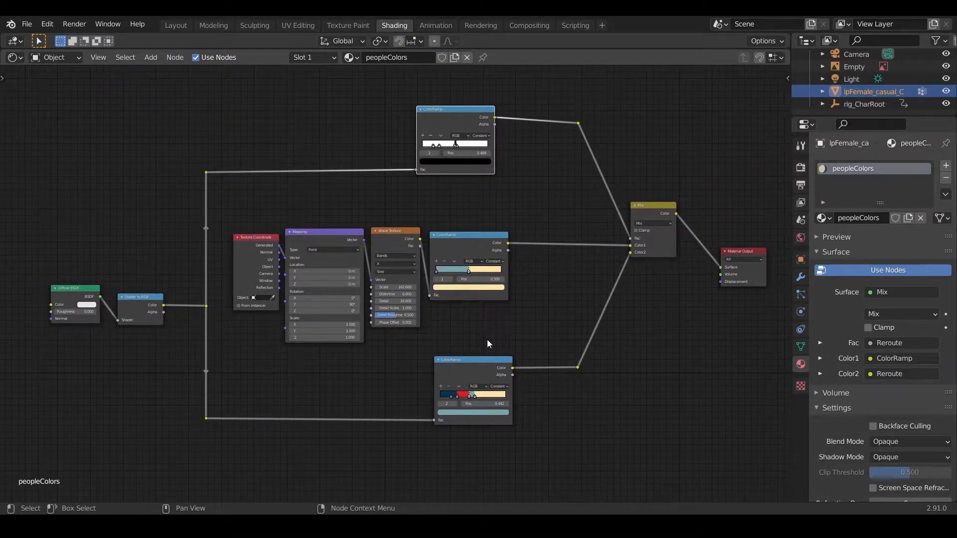
Step: Delete every node of the peopleColors material except Material Output, and show the character in the viewport's front orthographic view
left_click_drag(648, 466, 100, 98)
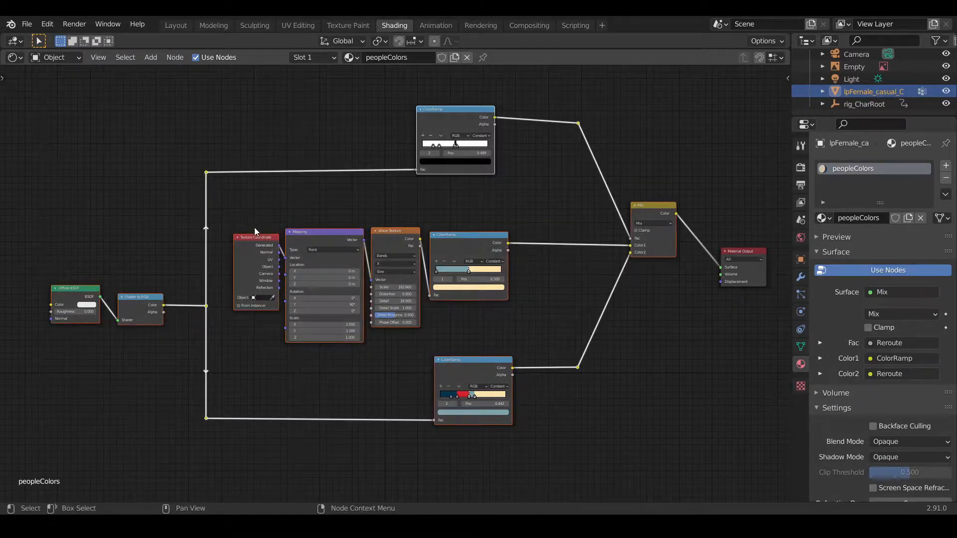
key("Delete")
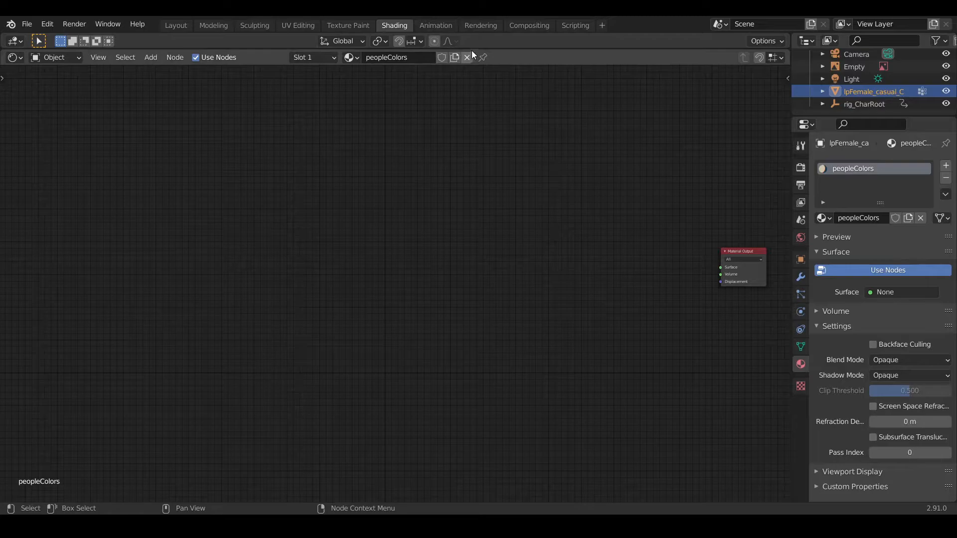
left_click_drag(468, 49, 467, 416)
middle_click_drag(444, 315, 441, 195, "shift")
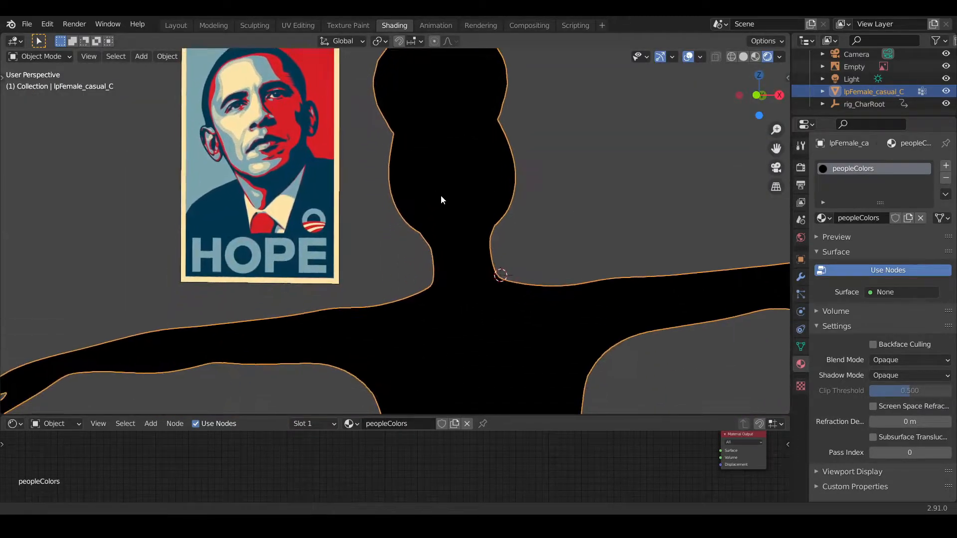
left_click(756, 96)
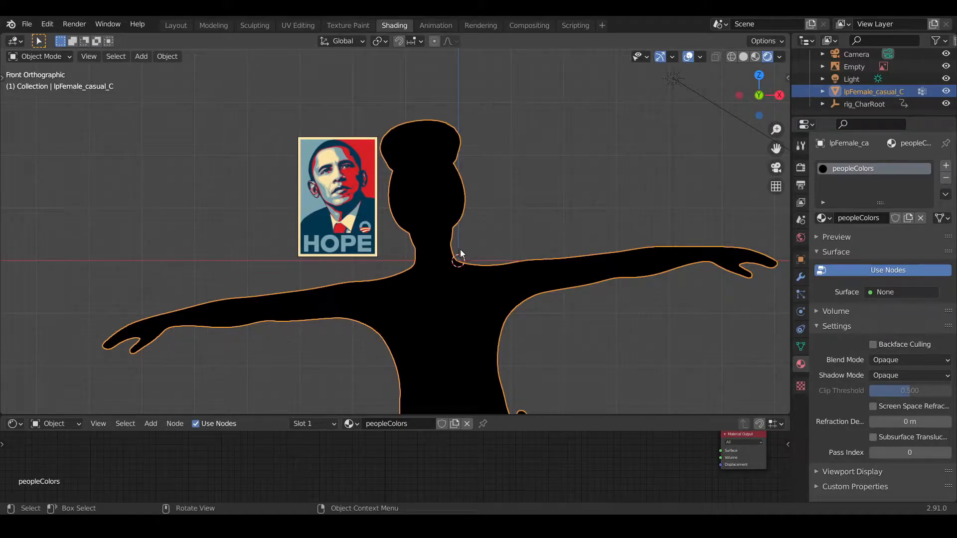
Step: Add a Diffuse BSDF node and connect its BSDF output to the Material Output's Surface
left_click_drag(515, 418, 526, 255)
middle_click_drag(577, 383, 423, 393)
scroll(420, 391, "up", 4)
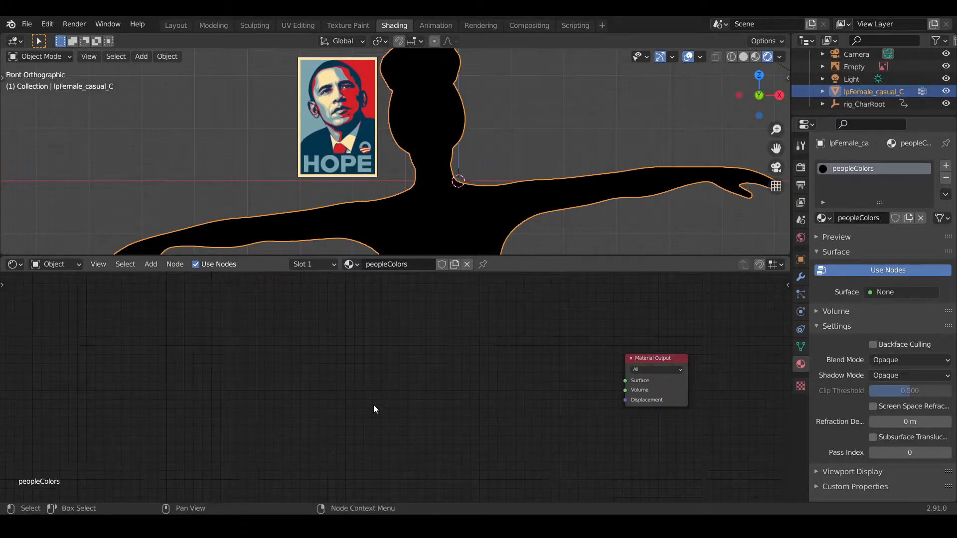
key("shift+a")
left_click(343, 369)
type("di")
key("Return")
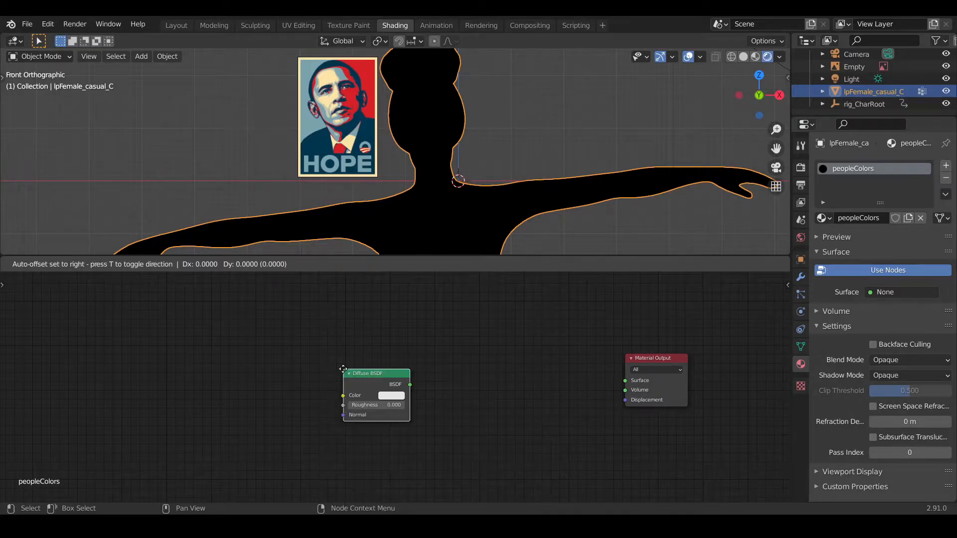
left_click(293, 360)
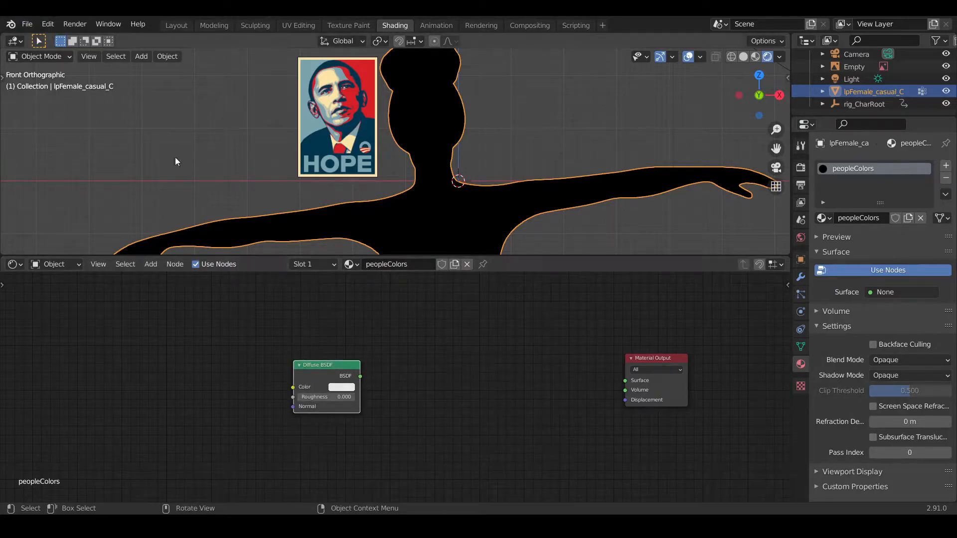
left_click_drag(360, 376, 625, 381)
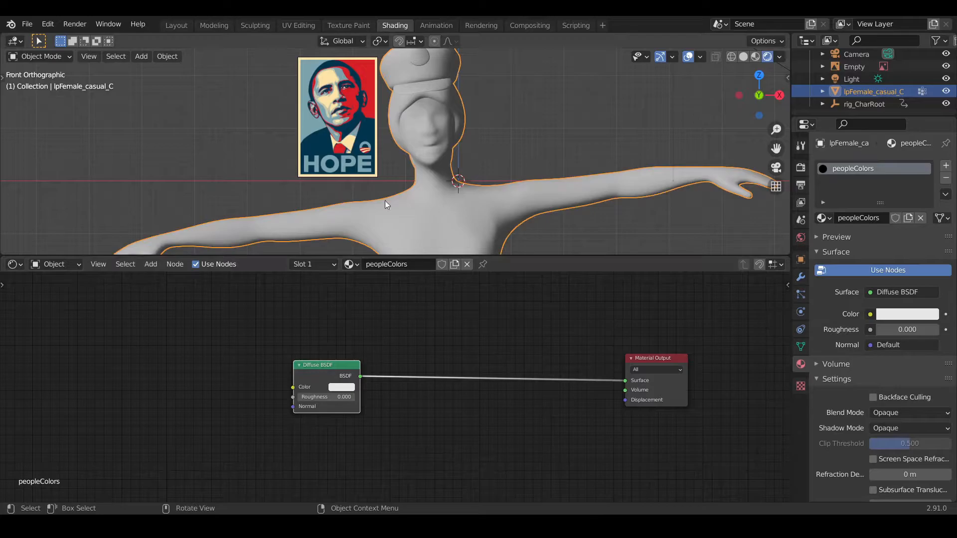
left_click(48, 27)
left_click(91, 200)
scroll(487, 223, "up", 2)
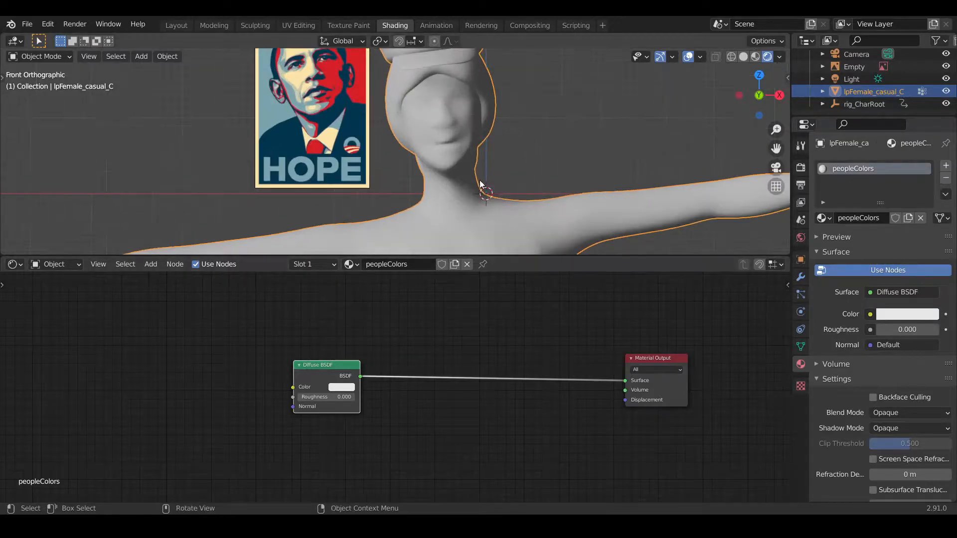
Step: Enlarge the 3D viewport area and move the Diffuse BSDF node farther away from Material Output
scroll(486, 222, "down", 3)
left_click_drag(517, 257, 517, 298)
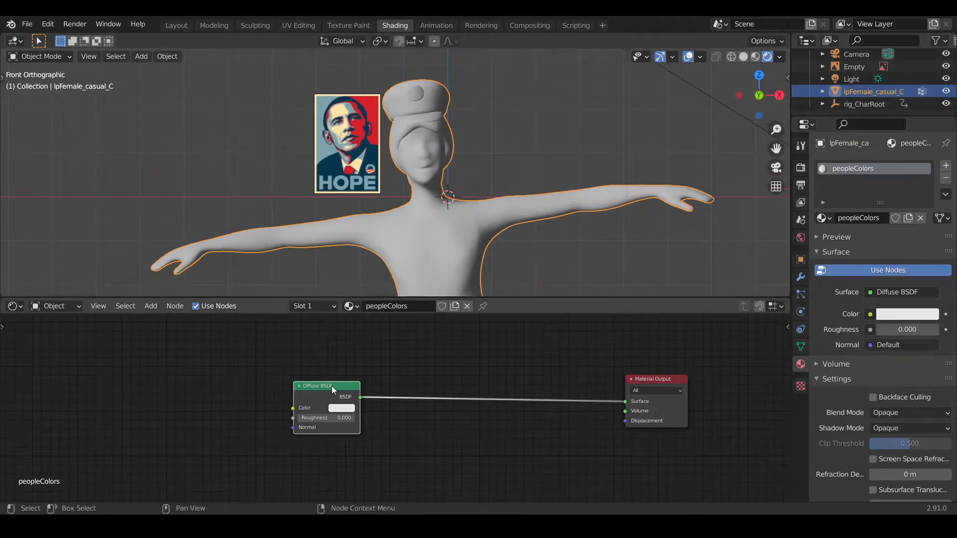
left_click_drag(299, 387, 215, 398)
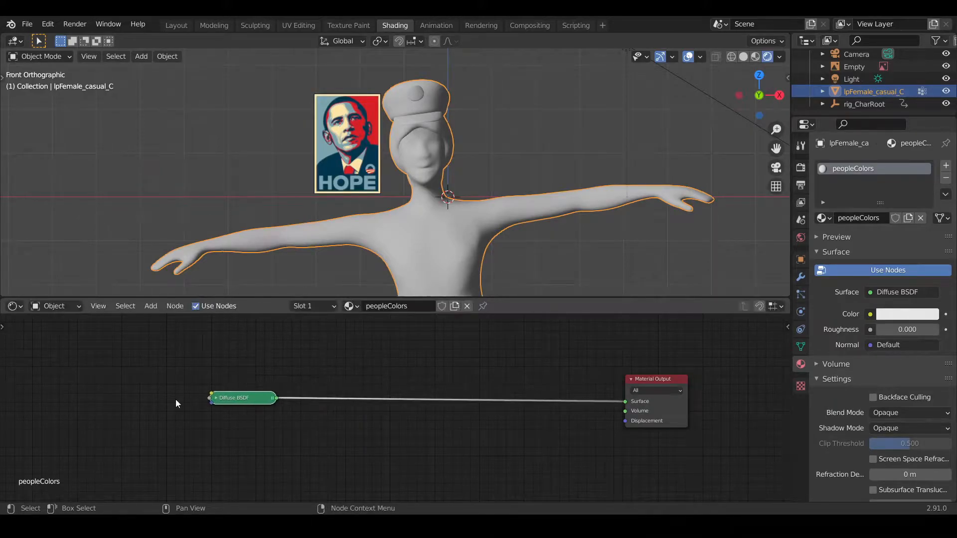
scroll(428, 160, "up", 3)
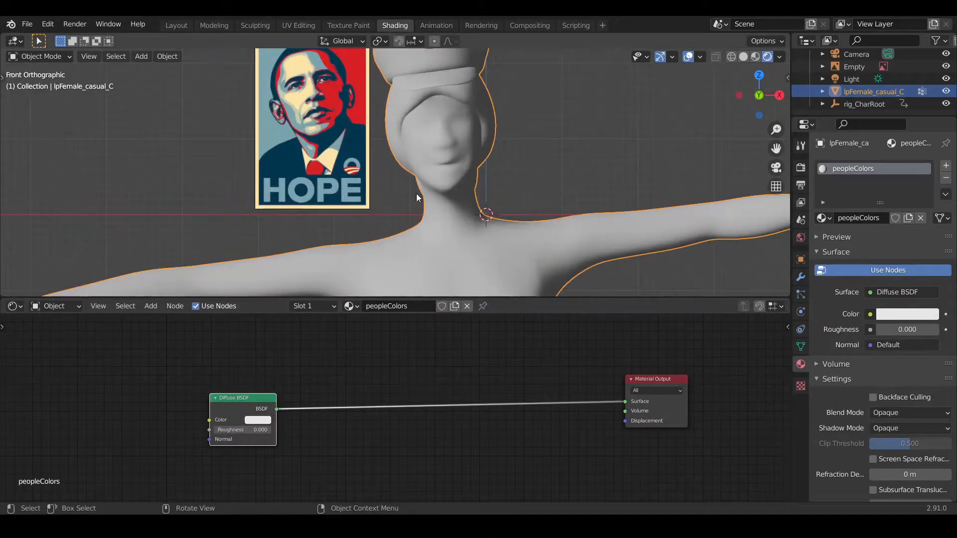
scroll(356, 192, "up", 4)
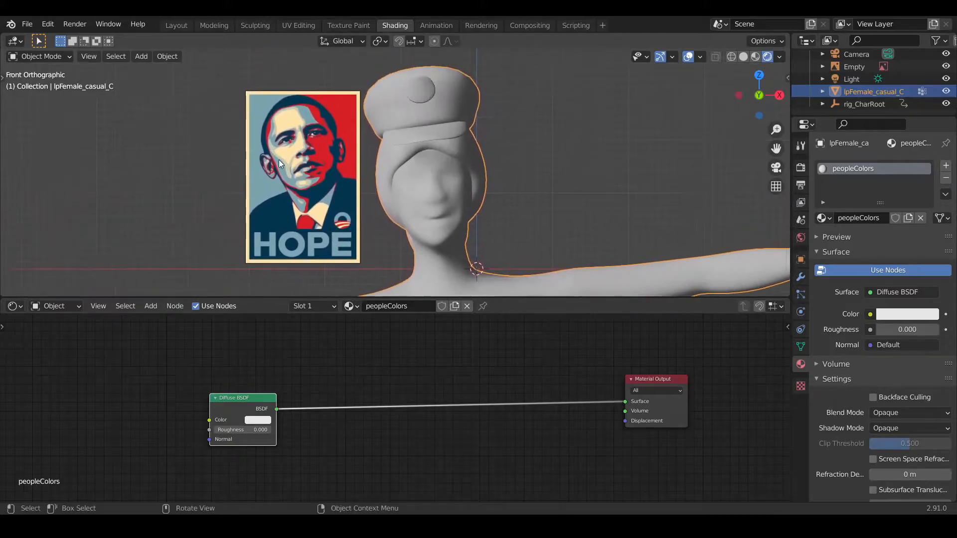
scroll(208, 151, "down", 2)
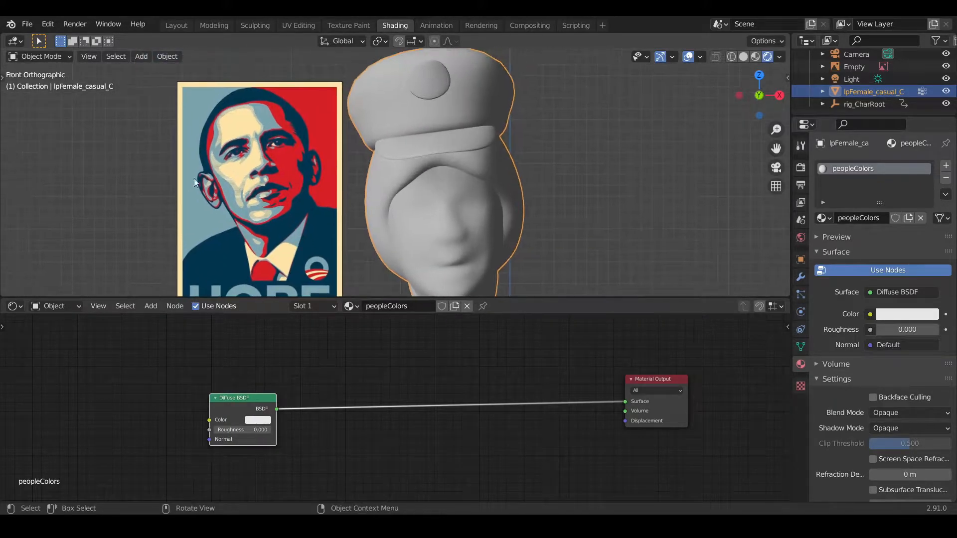
Step: Insert a ColorRamp node between Diffuse BSDF and Material Output, spacing the Diffuse BSDF node away from it
key("shift+a")
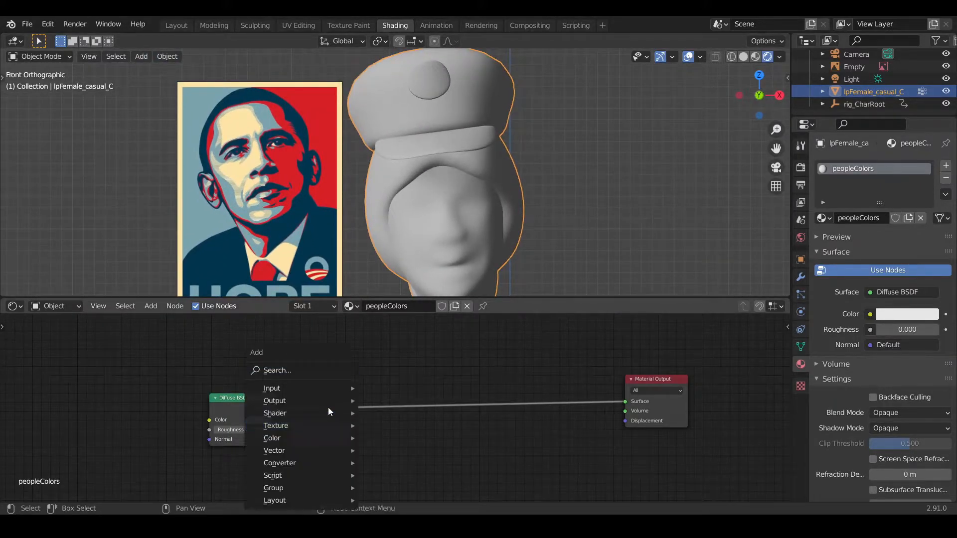
left_click(327, 369)
type("colr")
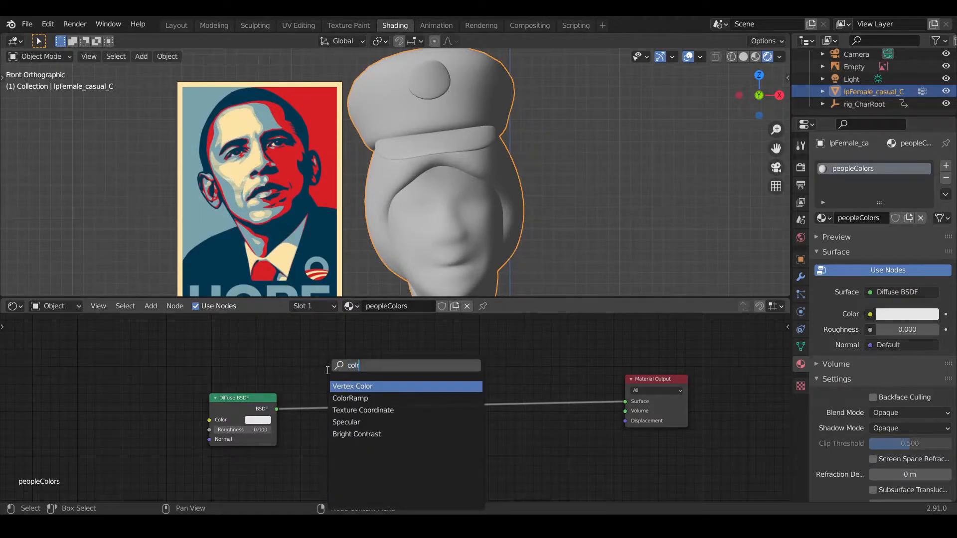
left_click(363, 398)
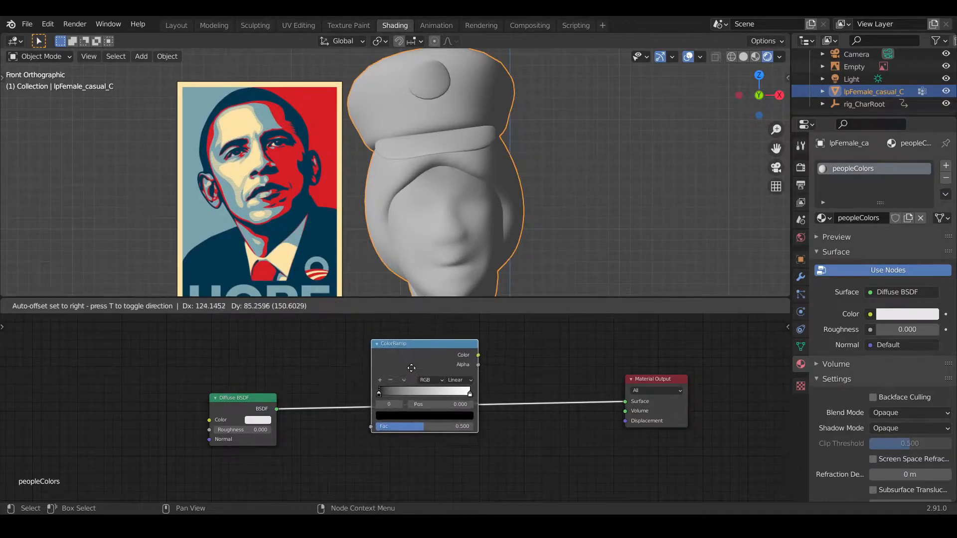
left_click(392, 397)
middle_click_drag(291, 436, 313, 408)
left_click_drag(255, 371, 212, 358)
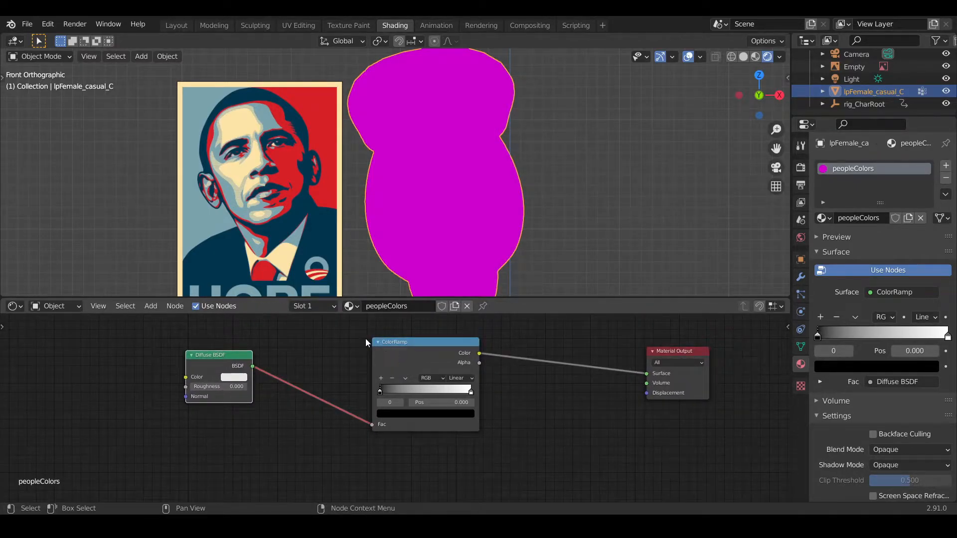
Step: Insert a Shader to RGB node on the link between Diffuse BSDF and ColorRamp
key("shift+a")
left_click(259, 367)
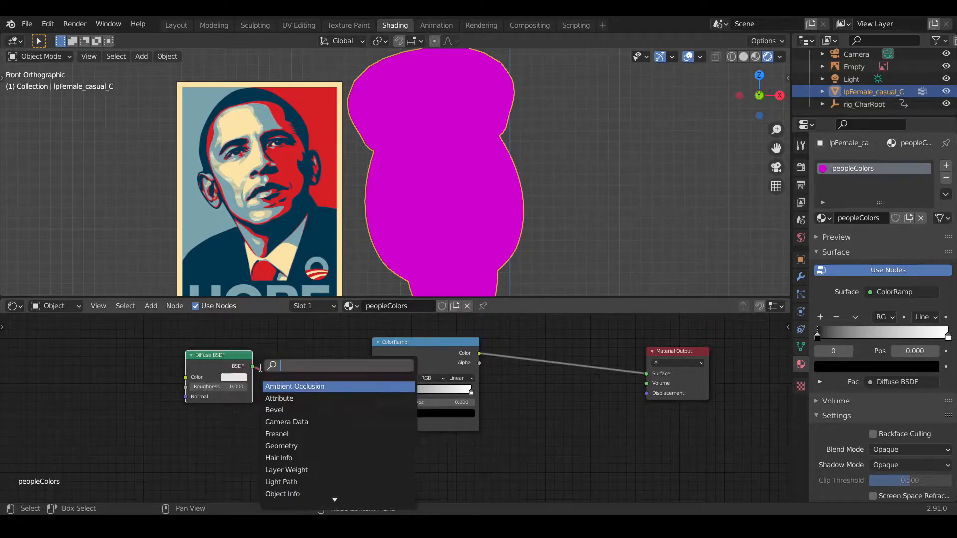
type("shad")
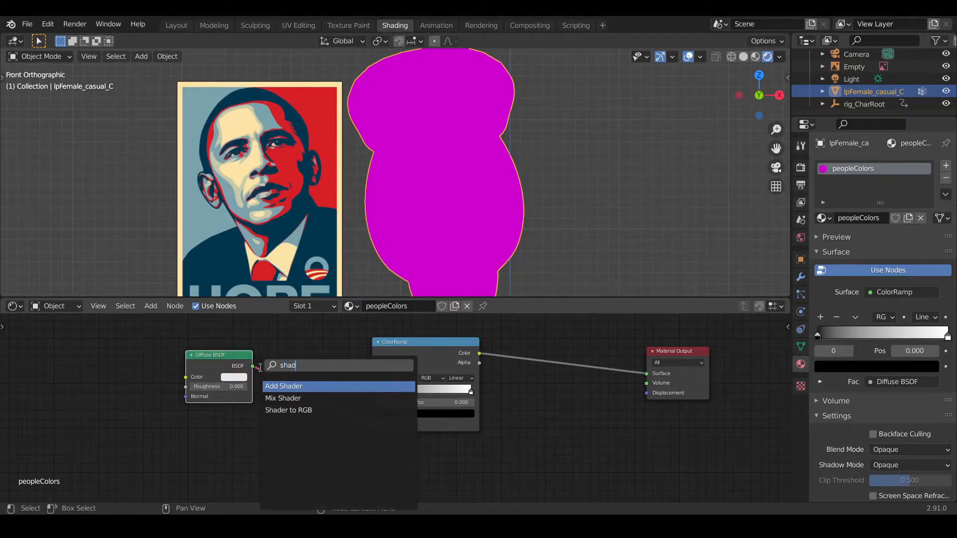
left_click(317, 410)
left_click(334, 405)
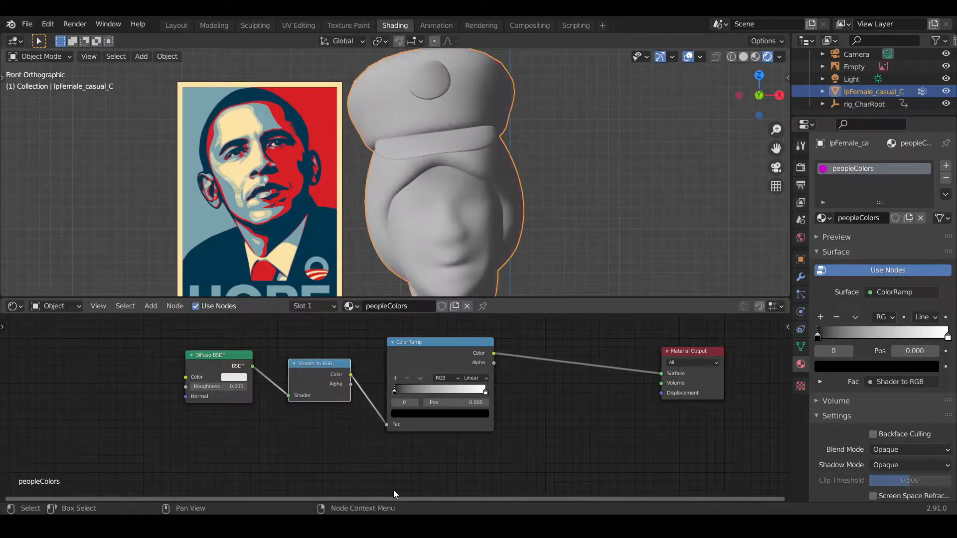
Step: Move the Diffuse BSDF, Shader to RGB and ColorRamp nodes together below the Material Output node
scroll(452, 199, "up", 2)
scroll(452, 199, "down", 2)
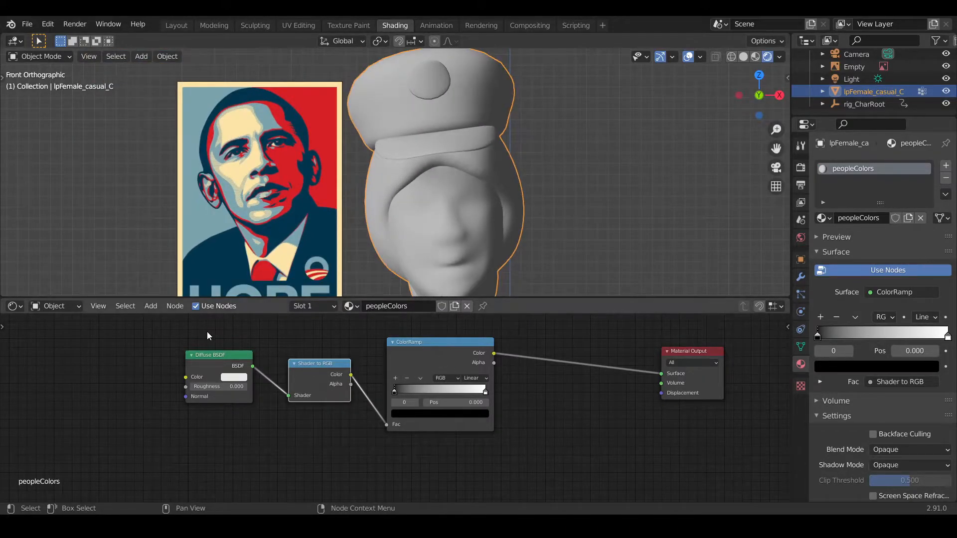
left_click_drag(150, 332, 491, 447)
key("g")
left_click(481, 488)
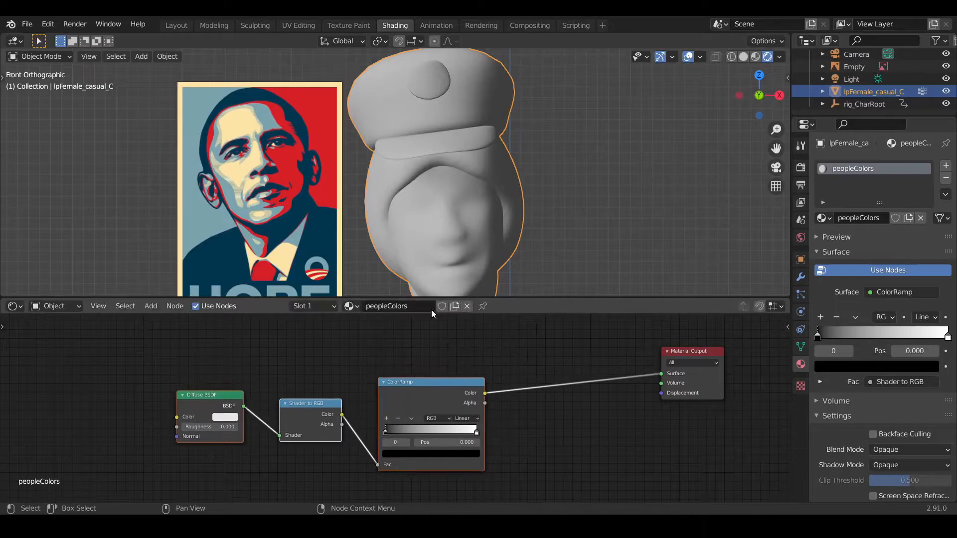
Step: Shift the ColorRamp's black stop to about 0.181 and its white stop to 0.576
scroll(469, 189, "up", 2)
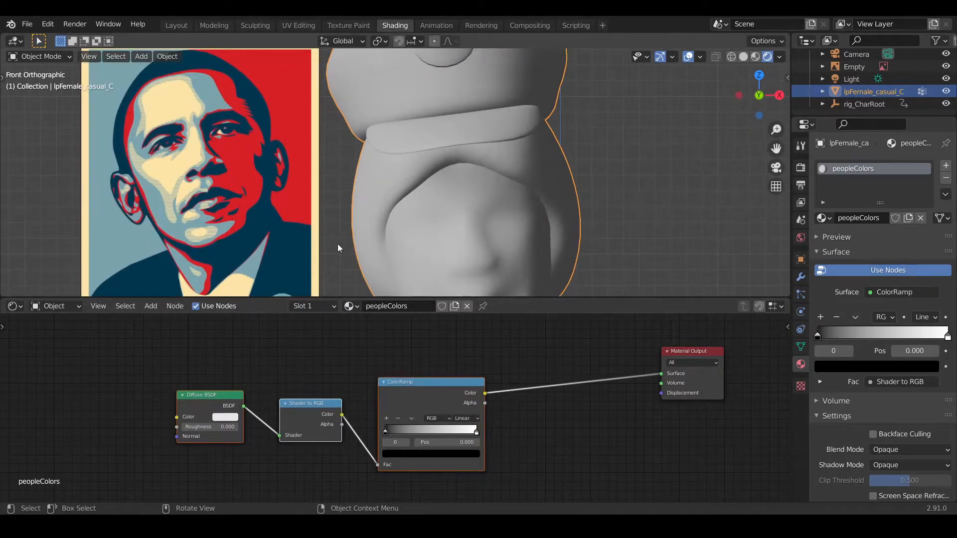
middle_click_drag(336, 184, 435, 174, "shift")
left_click_drag(386, 430, 402, 432)
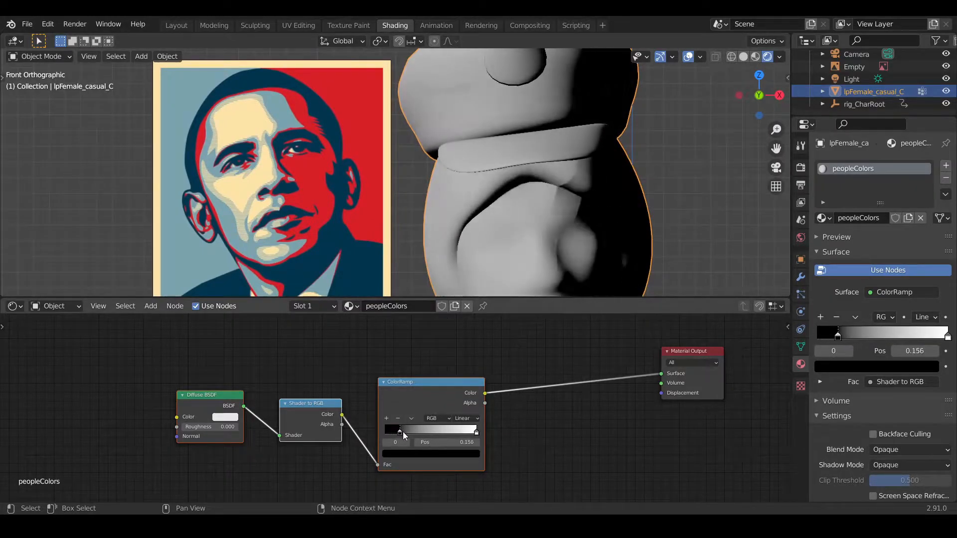
mouse_move(476, 431)
left_mouse_down()
mouse_move(417, 435)
mouse_move(437, 432)
left_mouse_up()
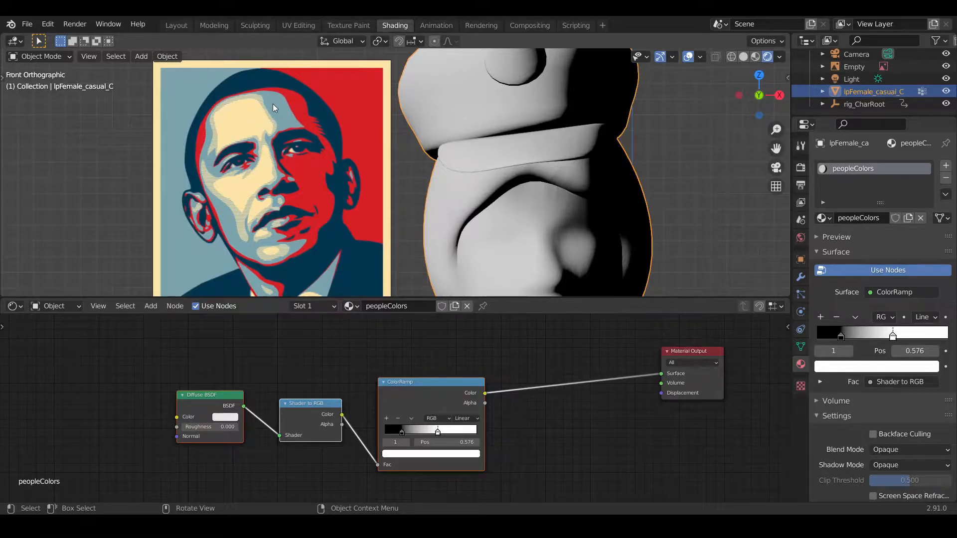
Step: Add two more color stops to the ColorRamp between the black and white stops
scroll(396, 422, "up", 1)
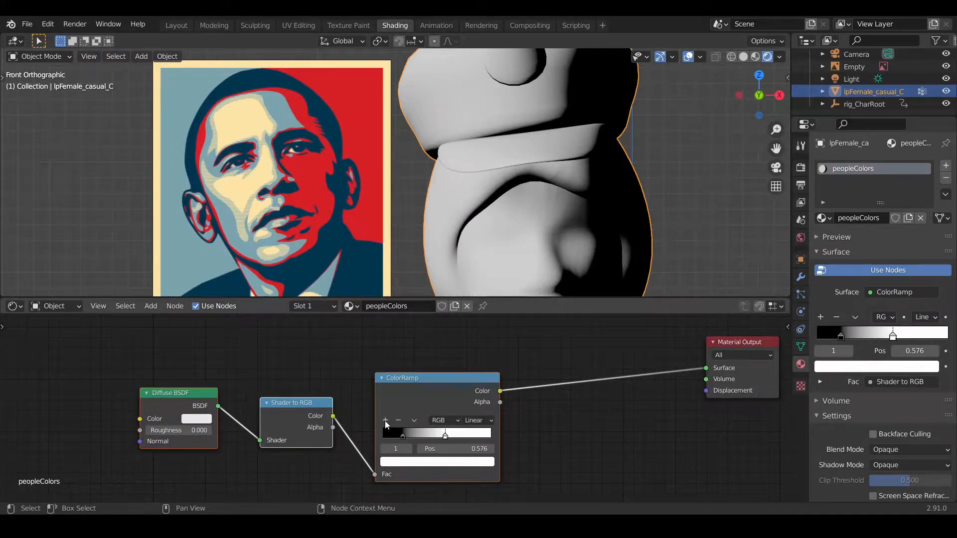
left_click(385, 421)
left_click(384, 421)
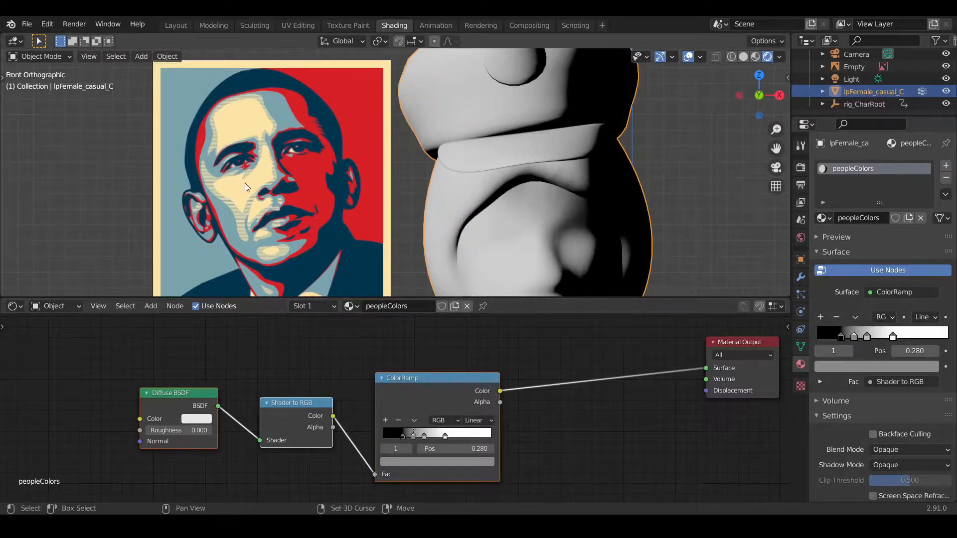
Step: Color the ColorRamp's first stop with the dark blue sampled from the HOPE poster
scroll(244, 189, "up", 5)
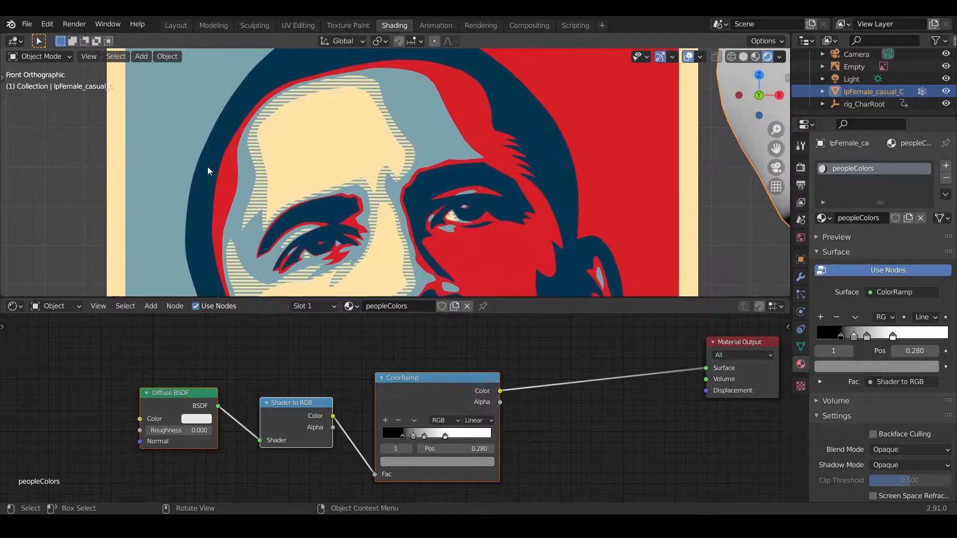
scroll(476, 395, "up", 1)
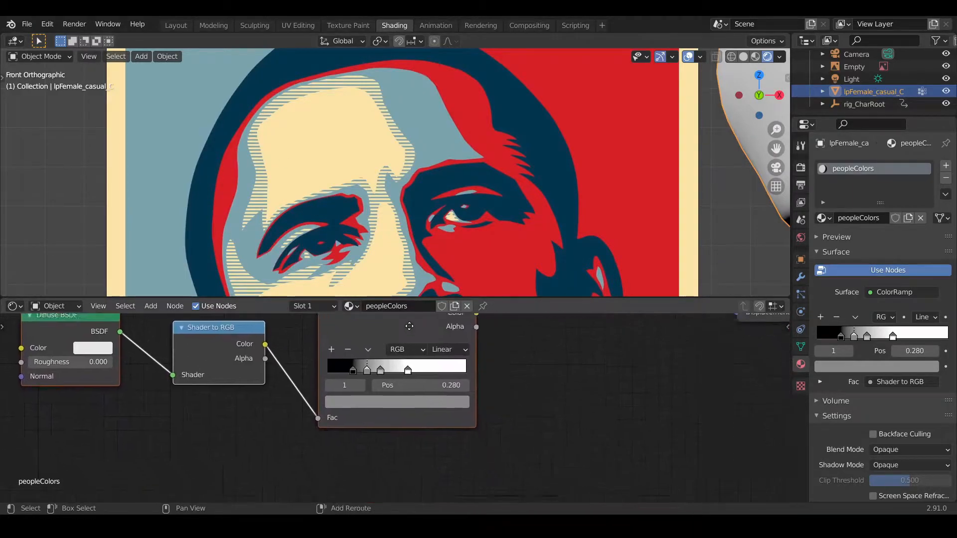
scroll(324, 363, "up", 3)
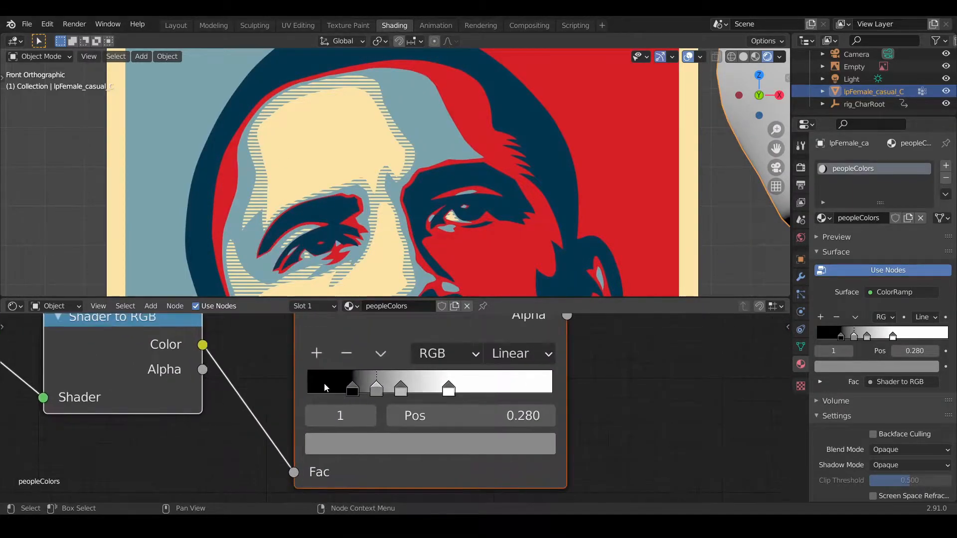
left_click(352, 387)
left_click(360, 444)
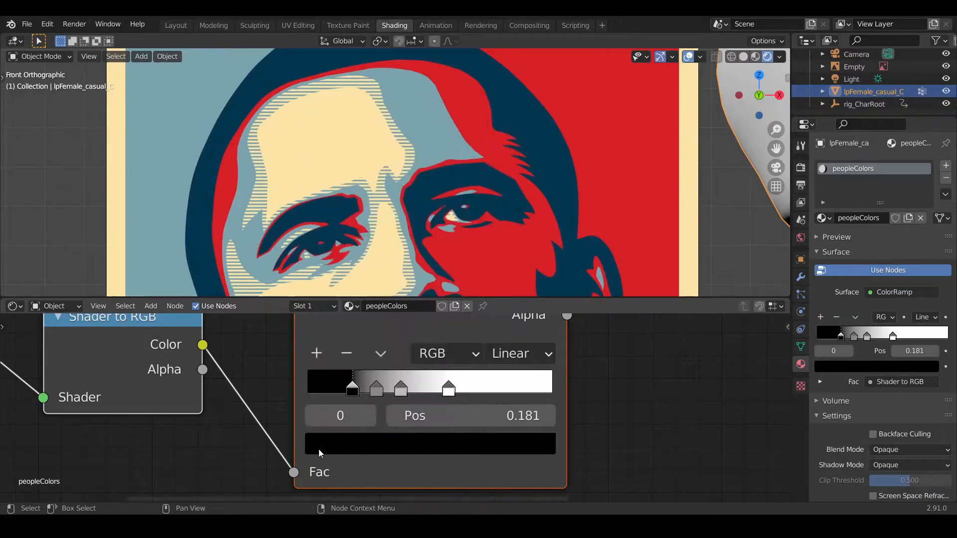
left_click(336, 442)
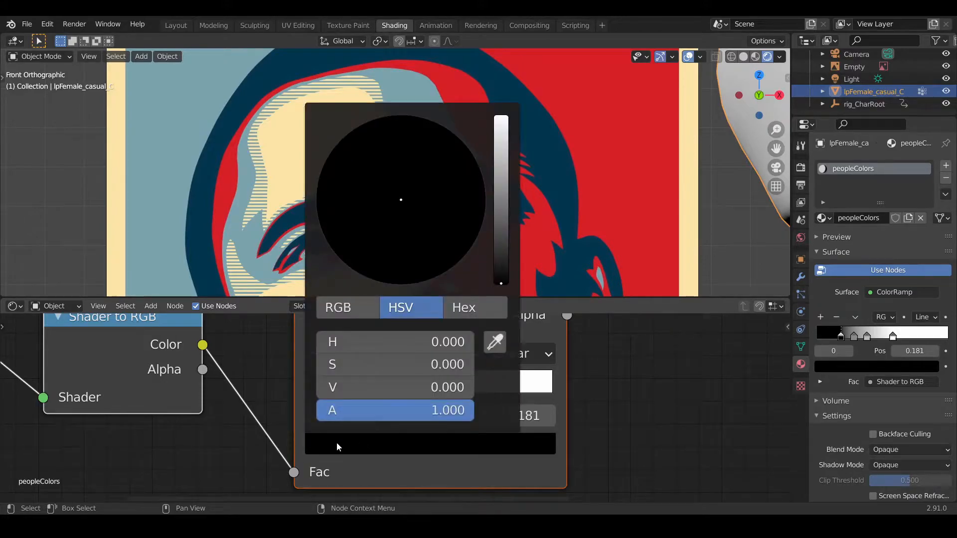
left_click(497, 344)
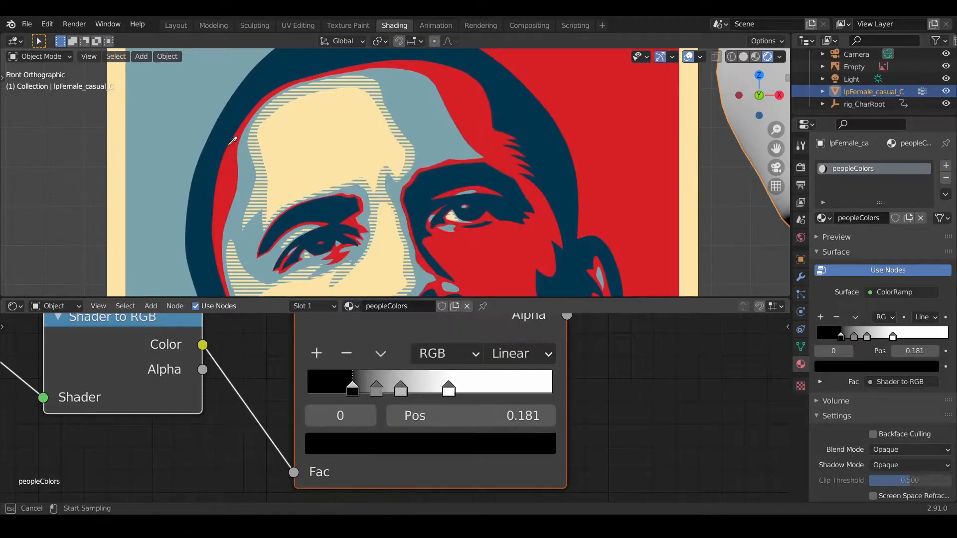
left_click(223, 138)
Step: Color the ColorRamp's second stop with the red sampled from the HOPE poster
left_click(376, 389)
left_click(384, 443)
left_click(498, 339)
left_click(227, 167)
Step: Color the ColorRamp's third stop with the gray-blue sampled from the HOPE poster
left_click(403, 390)
left_click(401, 446)
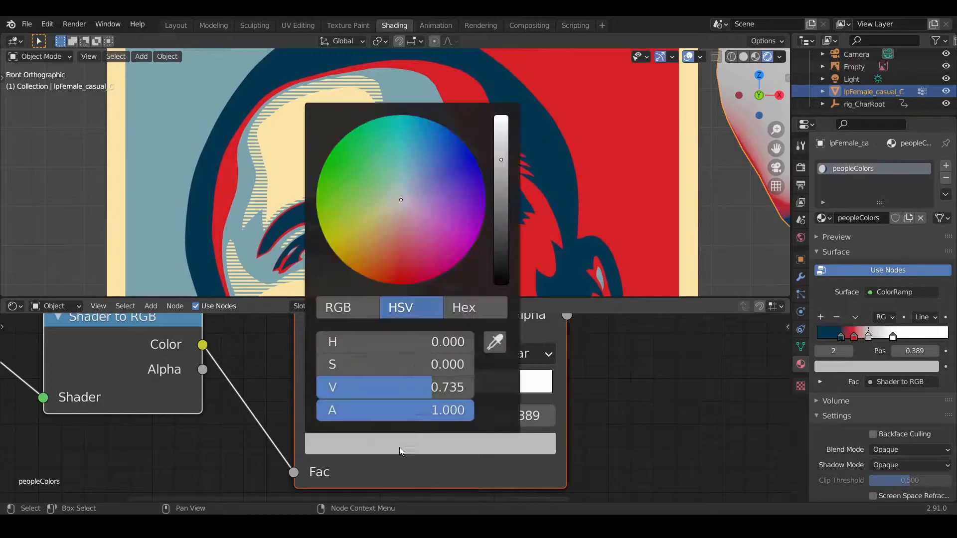
left_click(493, 344)
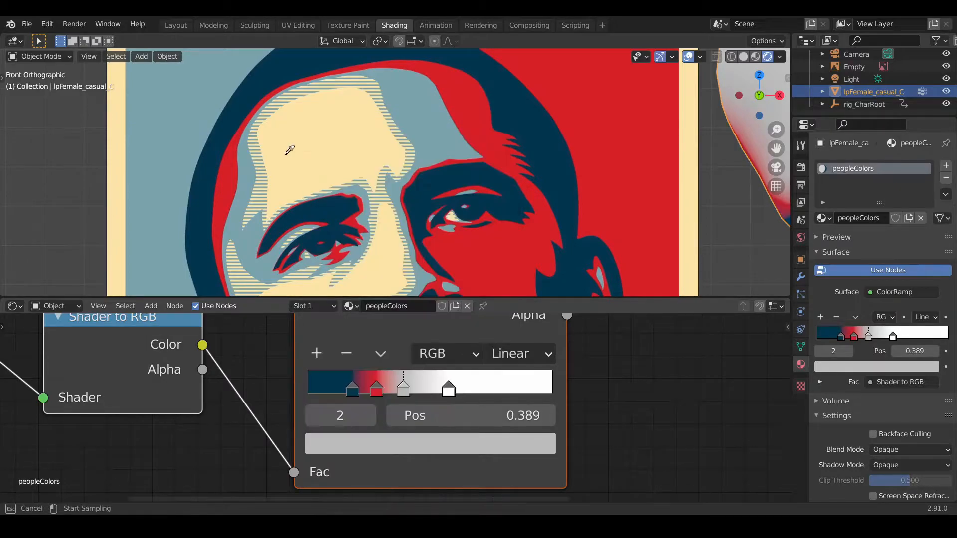
left_click(249, 160)
Step: Color the ColorRamp's last stop with the cream sampled from the forehead in the HOPE poster
left_click(448, 389)
left_click(420, 453)
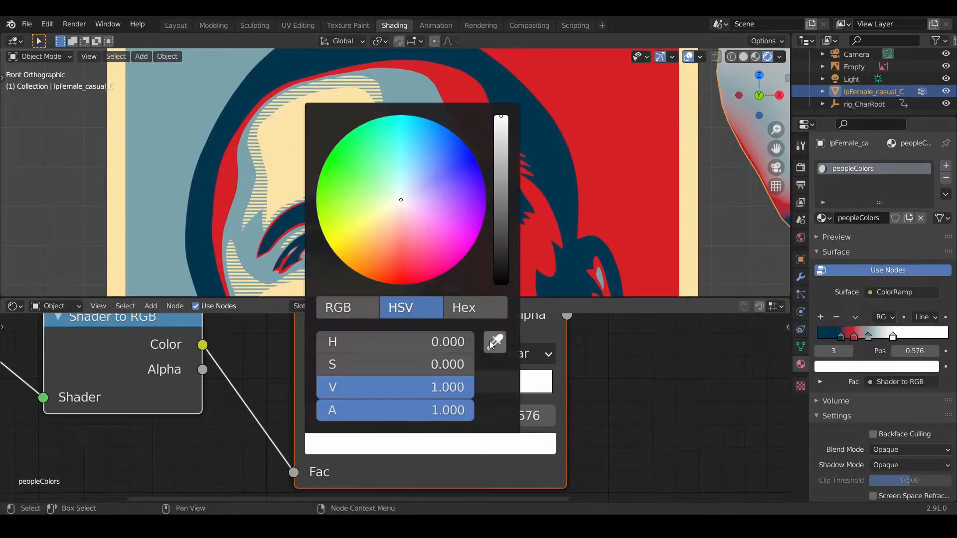
left_click(499, 343)
left_click(313, 138)
Step: Examine the character's four-color shading beside the whole HOPE poster
scroll(433, 274, "down", 4)
middle_click_drag(541, 173, 344, 118, "shift")
scroll(346, 119, "down", 2)
mouse_move(490, 207)
middle_mouse_down("shift")
mouse_move(479, 202)
mouse_move(493, 204)
middle_mouse_up("shift")
scroll(492, 204, "up", 2)
scroll(488, 205, "down", 3)
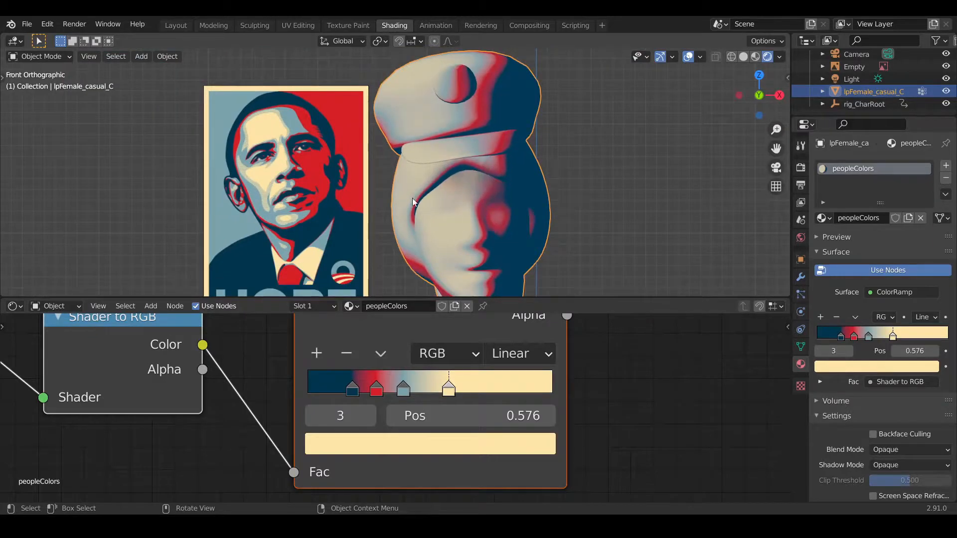
scroll(346, 198, "down", 3)
scroll(477, 164, "up", 3)
Step: Rotate the sun light freely with trackball rotation so it lights the character's face from the poster's side
left_click(852, 79)
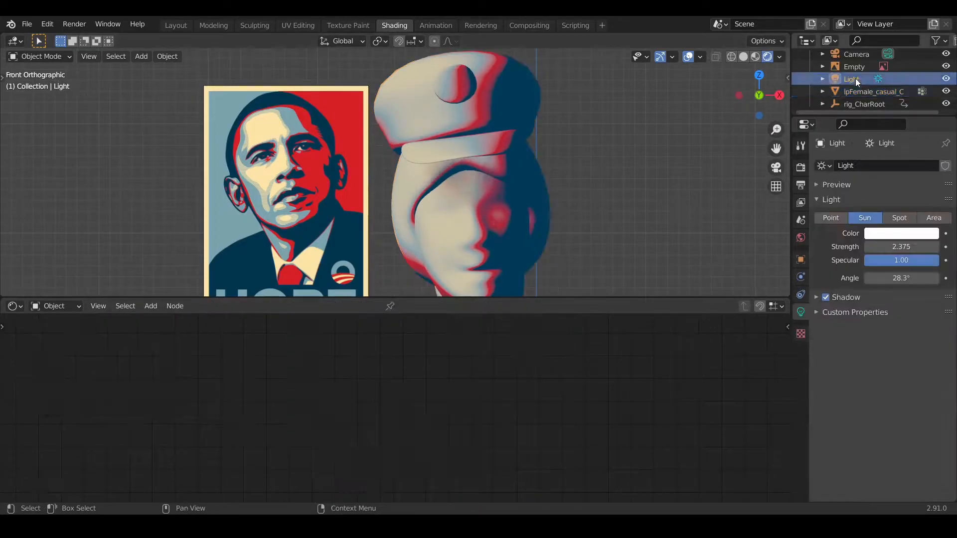
scroll(512, 209, "down", 3)
scroll(512, 209, "down", 4)
scroll(647, 214, "up", 2)
key("r")
key("r")
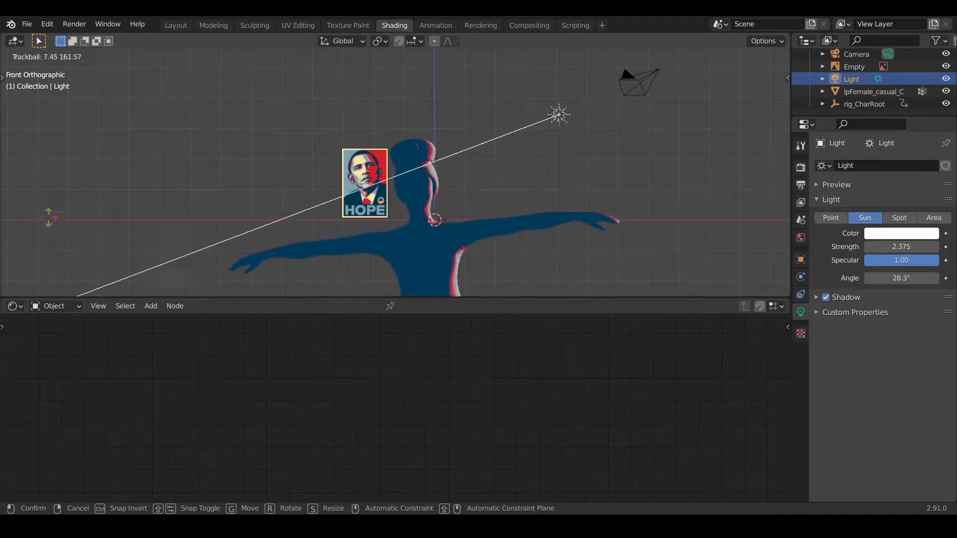
left_click(692, 214)
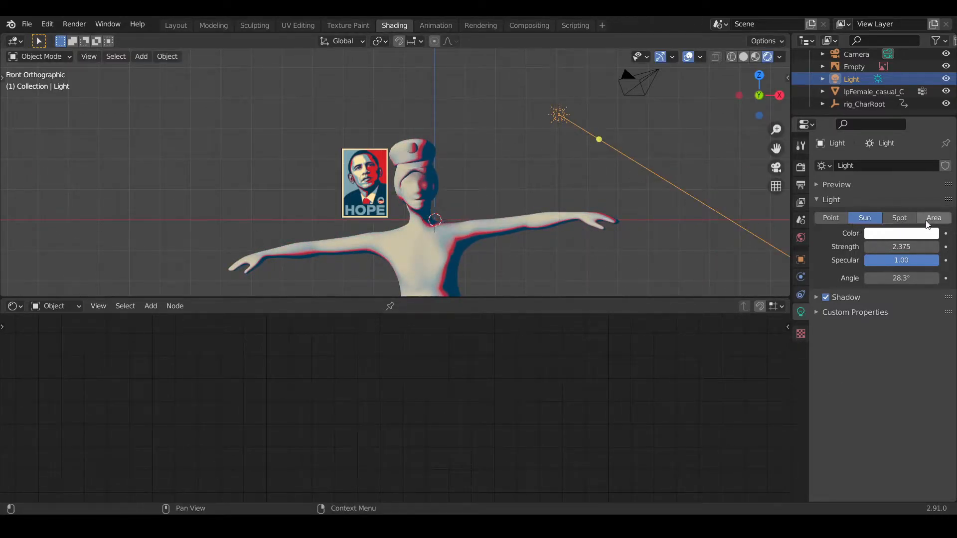
Step: Try the Spot and Point light types, return the light to Sun and set its strength to 2.455
left_click(901, 219)
left_click(831, 217)
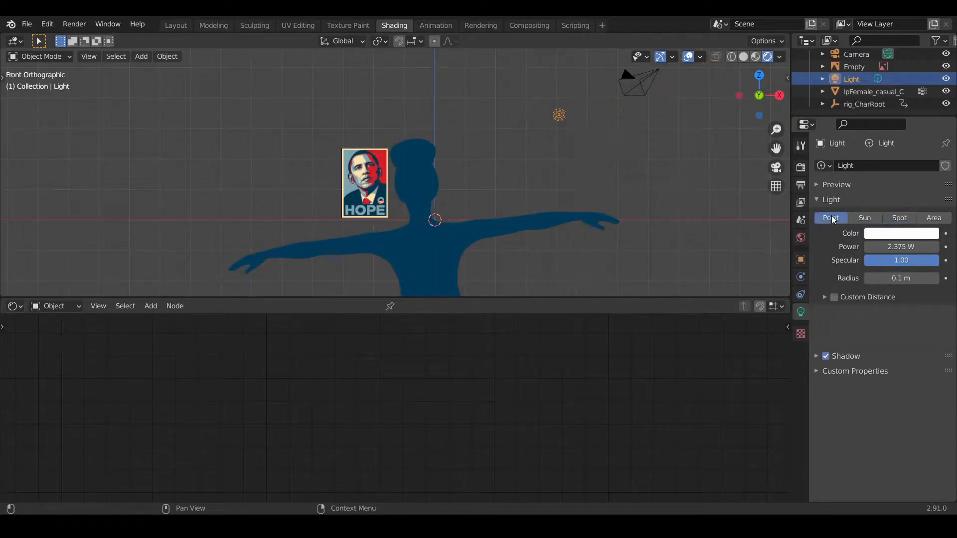
left_click(866, 217)
mouse_move(901, 247)
left_mouse_down()
mouse_move(884, 247)
mouse_move(914, 246)
left_mouse_up()
Step: Compare the character in Material Preview and Rendered viewport shading, ending in Rendered
key("z")
left_click(427, 94)
key("z")
left_click(421, 210)
scroll(421, 210, "up", 3)
key("z")
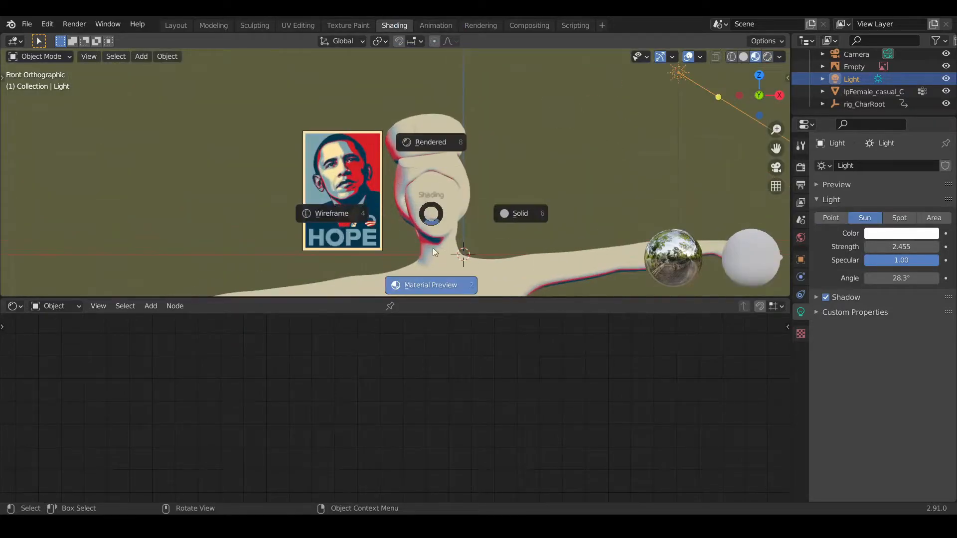
left_click(441, 138)
Step: Rotate the sun light from the left orthographic view to steepen its angle on the character
scroll(440, 140, "down", 4)
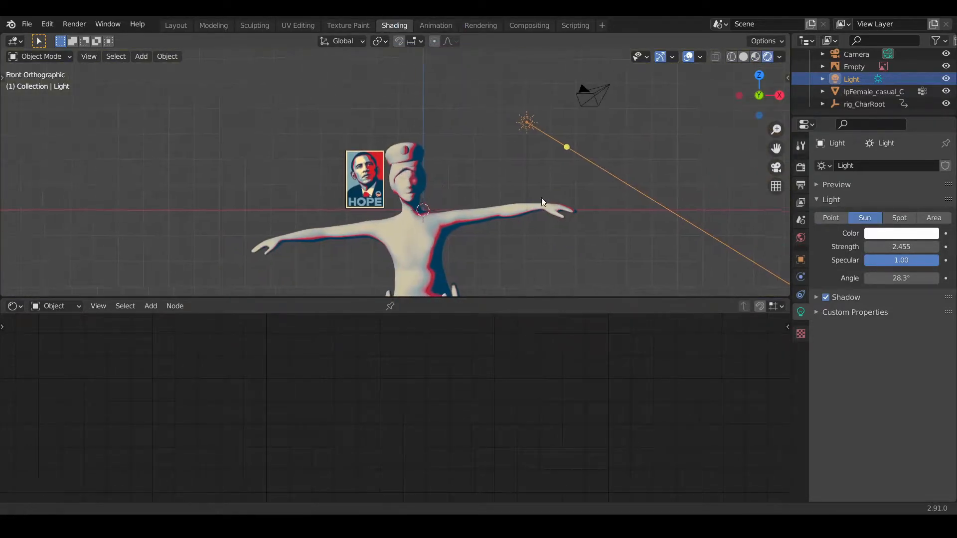
middle_click_drag(544, 198, 485, 179, "shift")
left_click(773, 103)
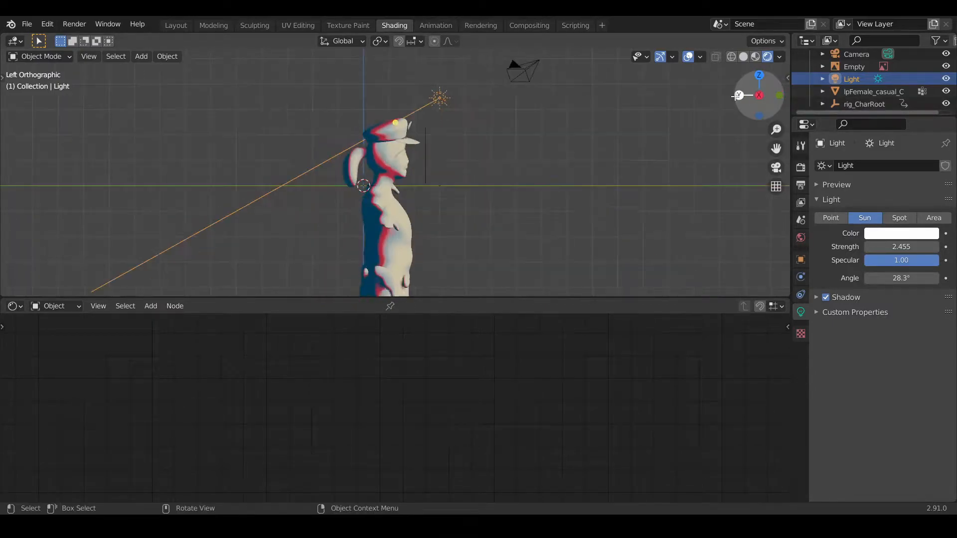
key("r")
left_click(408, 283)
Step: Rotate the sun light in the front orthographic view to adjust the shadow across the character's face
key("KP_1")
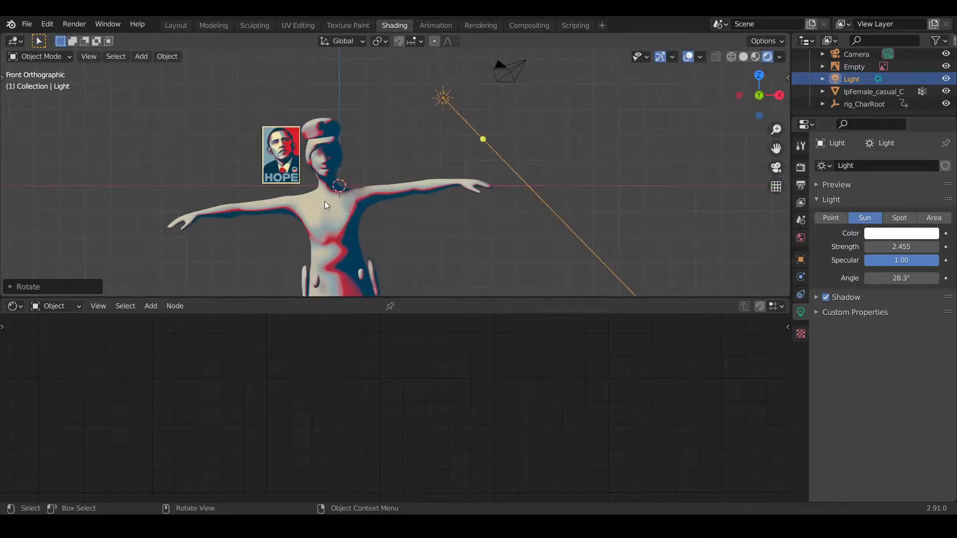
key("r")
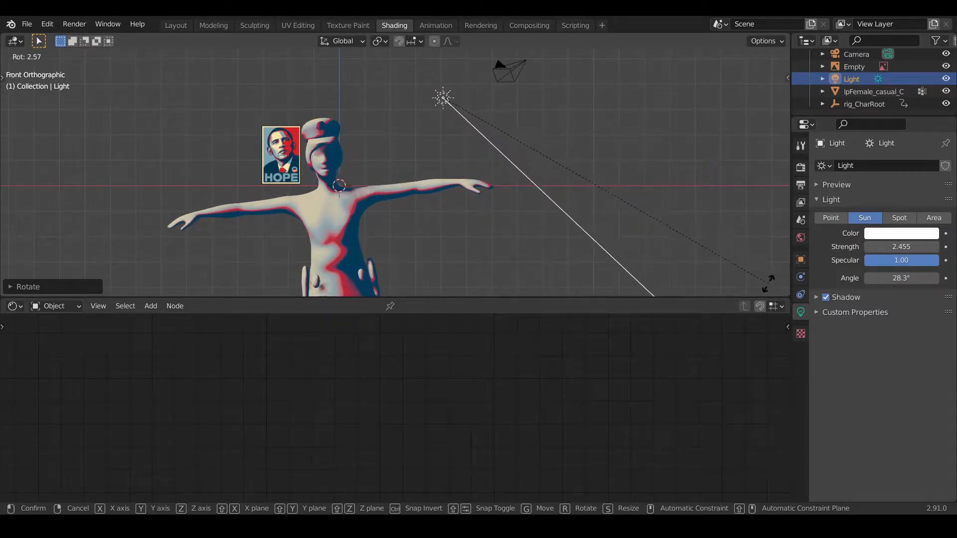
left_click(729, 57)
Step: Select the character and compare its color transitions closely with the color edges in the HOPE poster
scroll(324, 94, "up", 4)
middle_click_drag(257, 157, 421, 210, "shift")
scroll(421, 210, "up", 2)
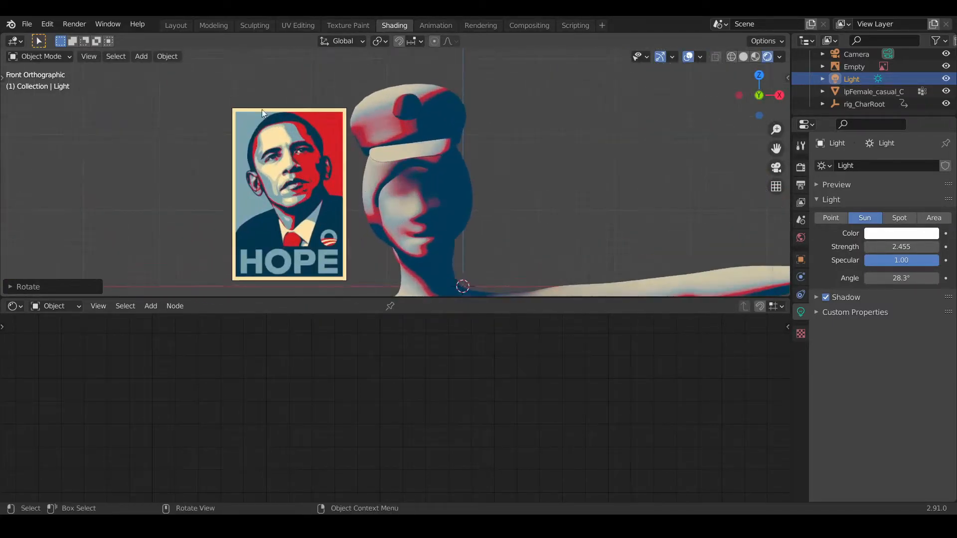
left_click(433, 118)
scroll(398, 211, "up", 3)
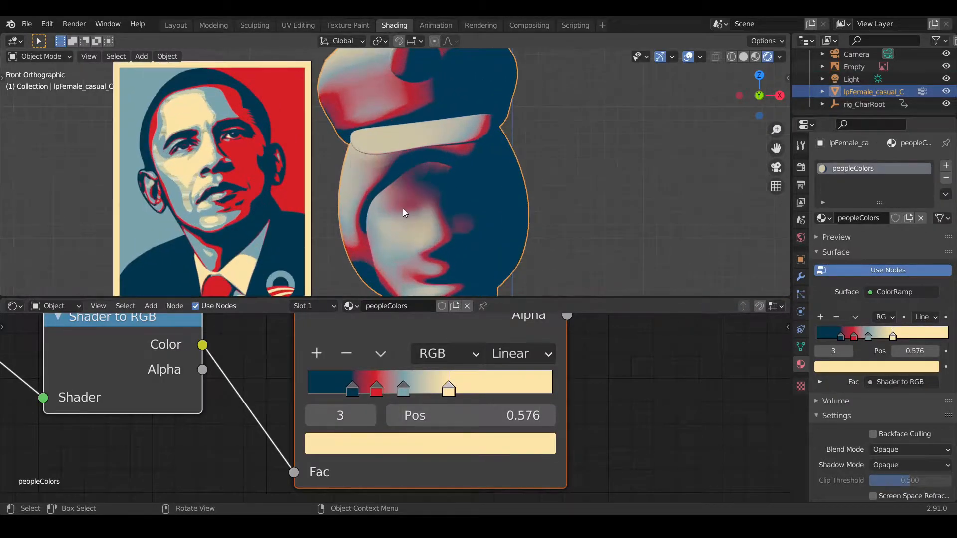
scroll(402, 208, "up", 1)
scroll(358, 225, "up", 5)
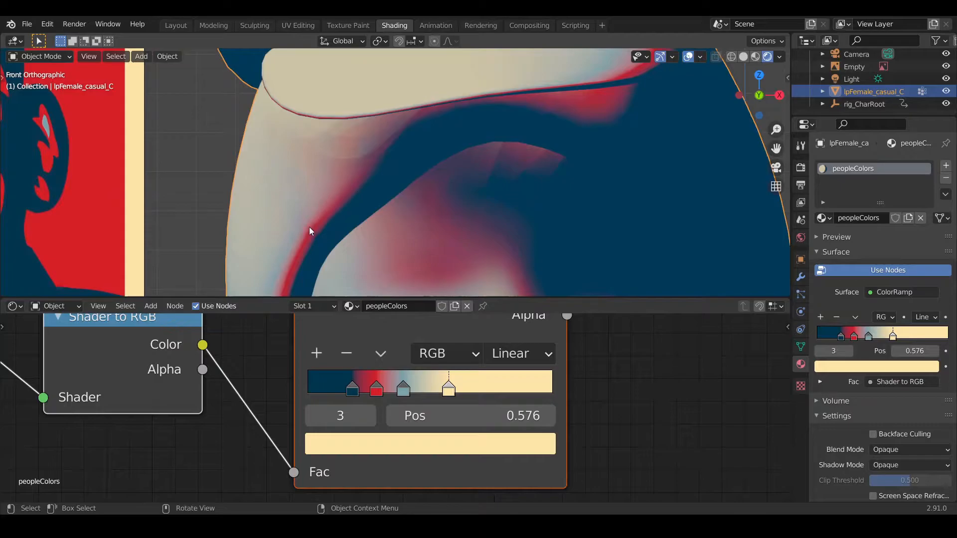
scroll(304, 210, "down", 5)
scroll(256, 183, "up", 4)
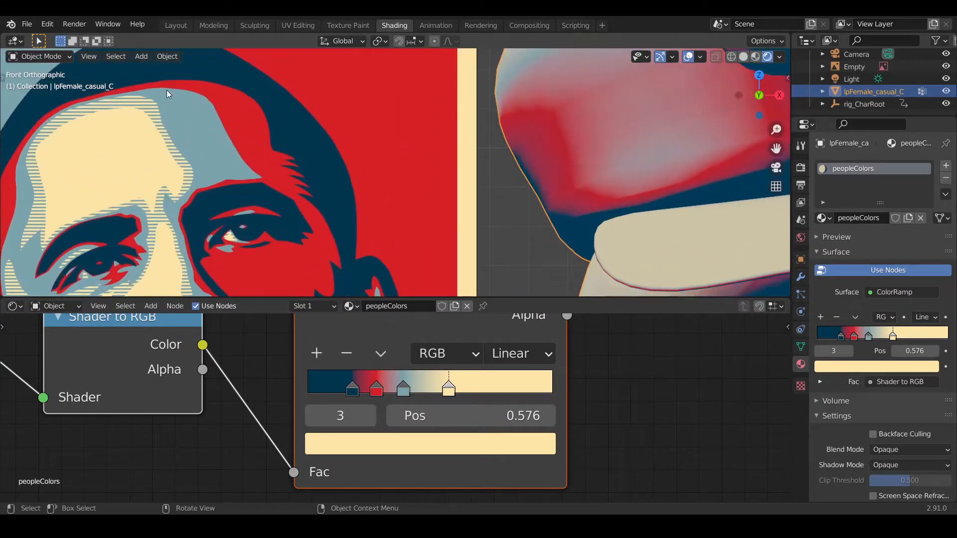
scroll(464, 179, "down", 4)
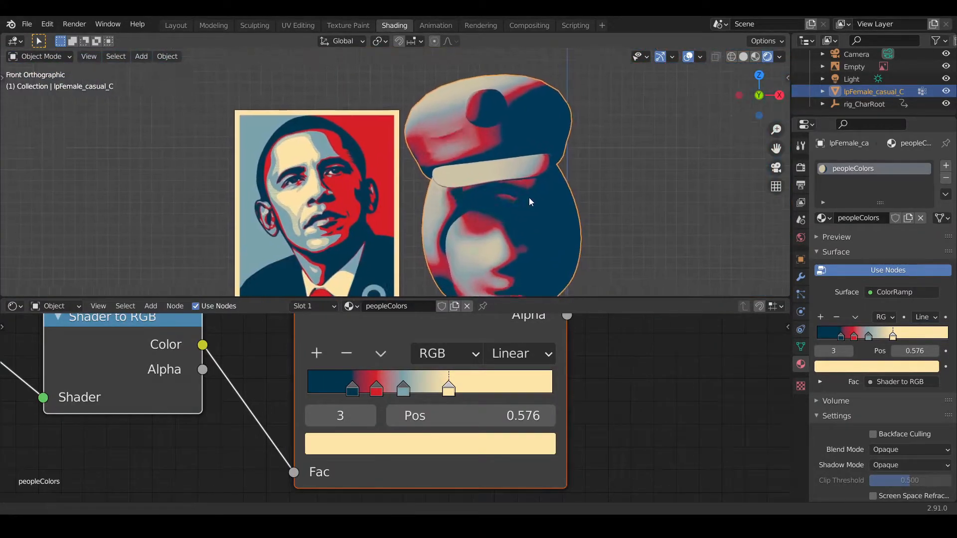
Step: Set the ColorRamp's interpolation to Constant
scroll(526, 361, "down", 3)
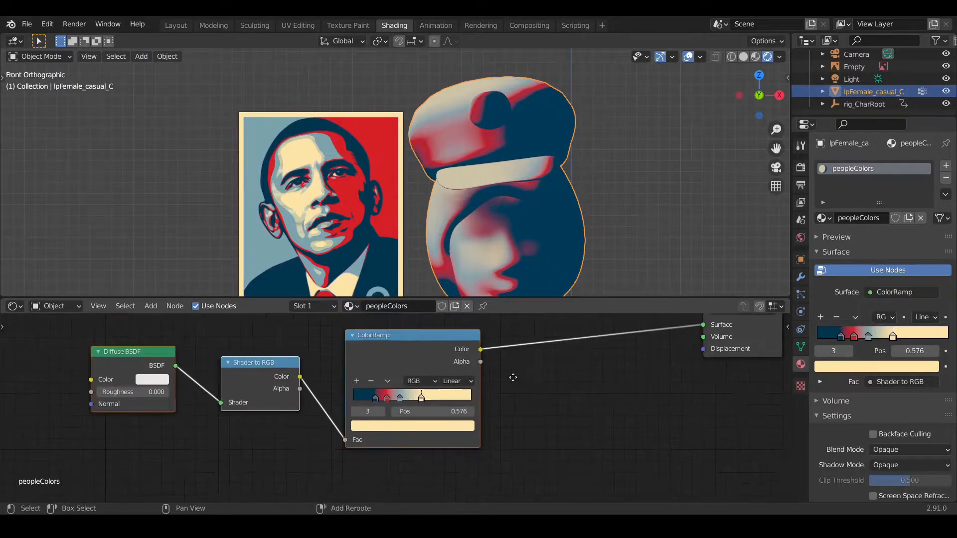
scroll(513, 377, "up", 3)
left_click(445, 352)
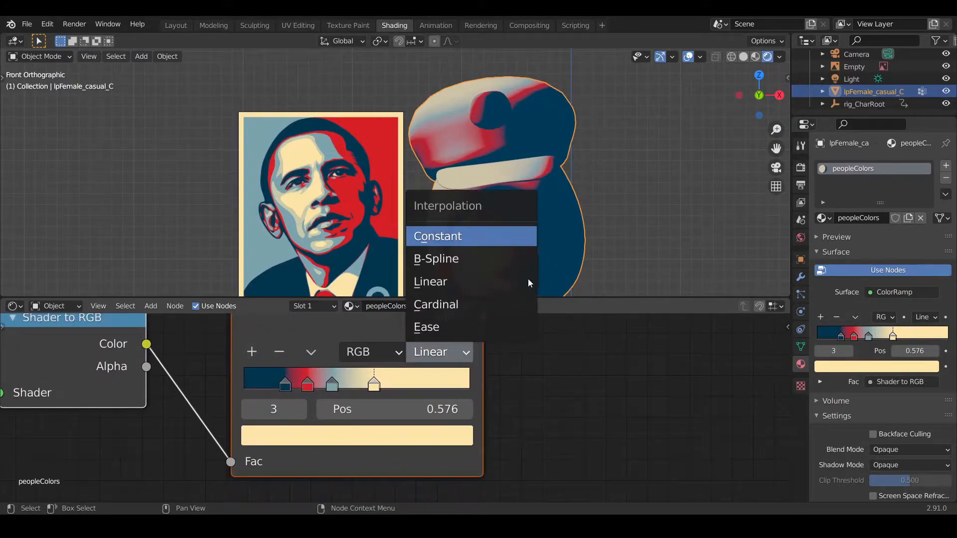
left_click(450, 237)
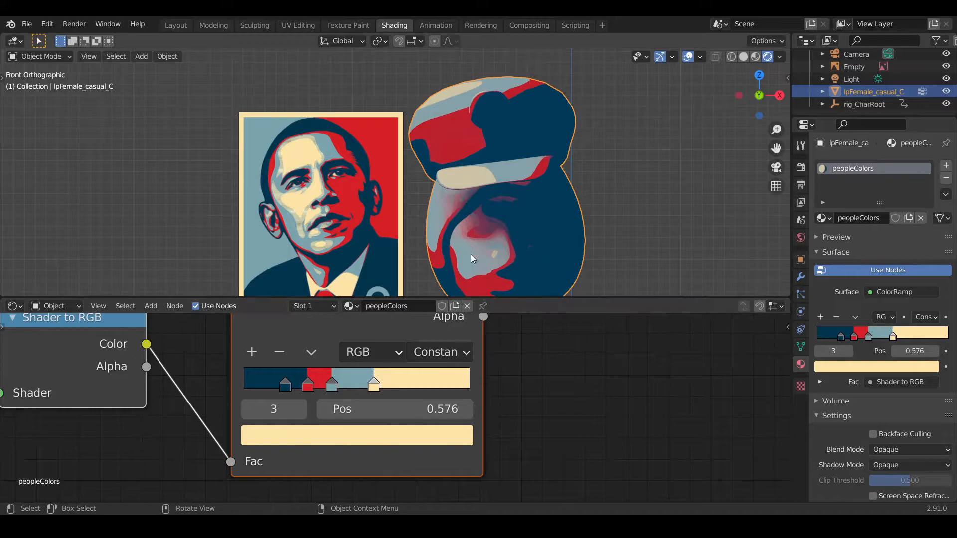
Step: Inspect the hard-edged shading on the character's face and nudge the ColorRamp's gray-blue stop to 0.393
scroll(475, 214, "up", 3)
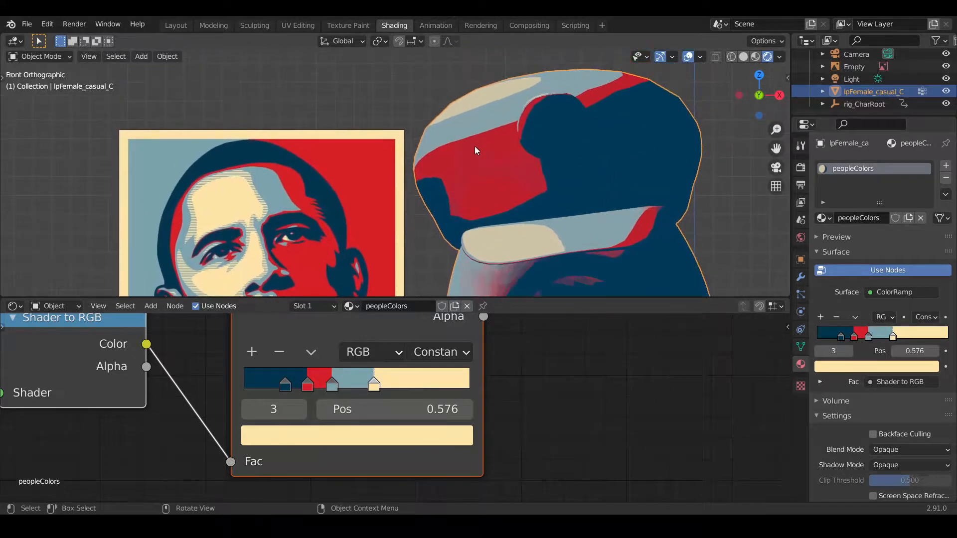
middle_click_drag(536, 185, 465, 272, "shift")
middle_click_drag(365, 407, 395, 423)
scroll(374, 405, "up", 1)
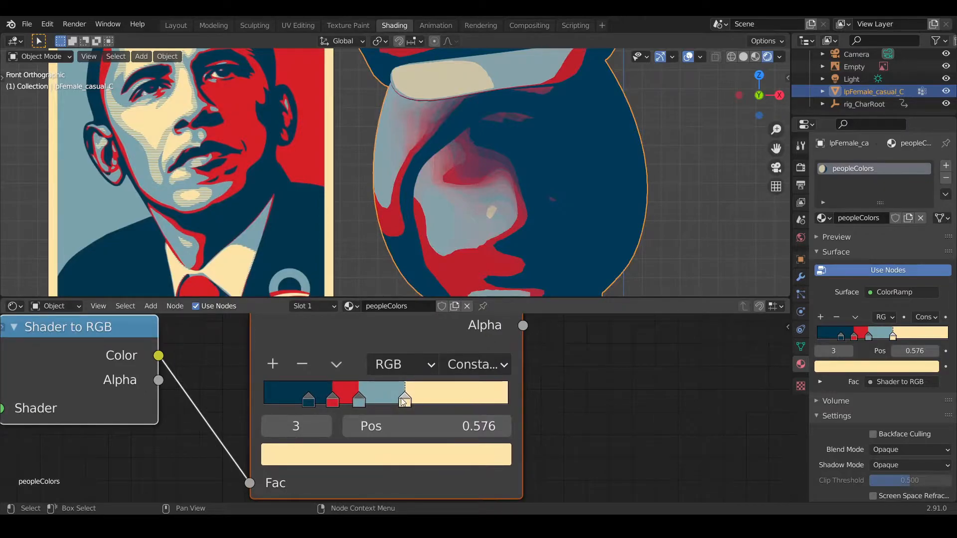
middle_click_drag(323, 237, 371, 51, "shift")
left_click_drag(360, 406, 361, 404)
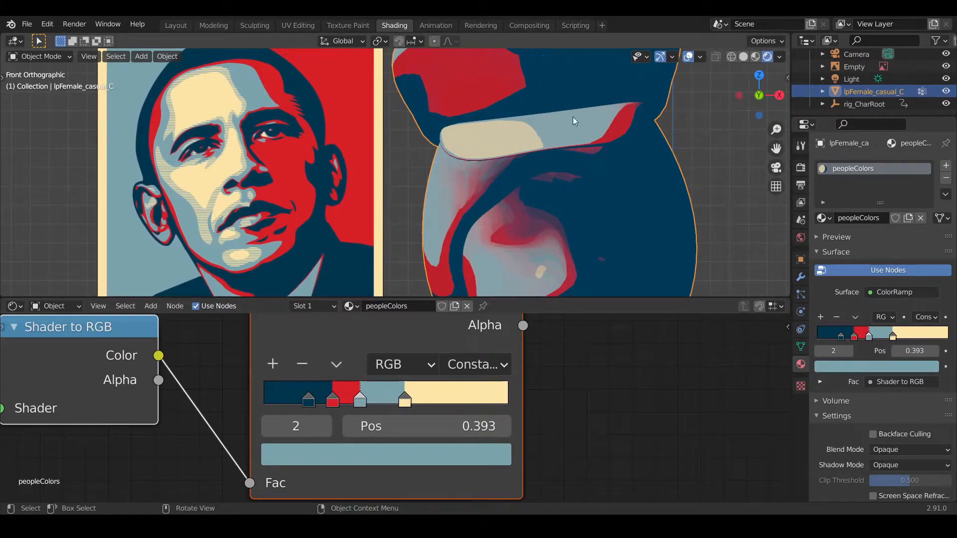
Step: Shift the ColorRamp's dark blue stop toward the start of the ramp and move the red stop to 0.168
scroll(558, 130, "down", 5)
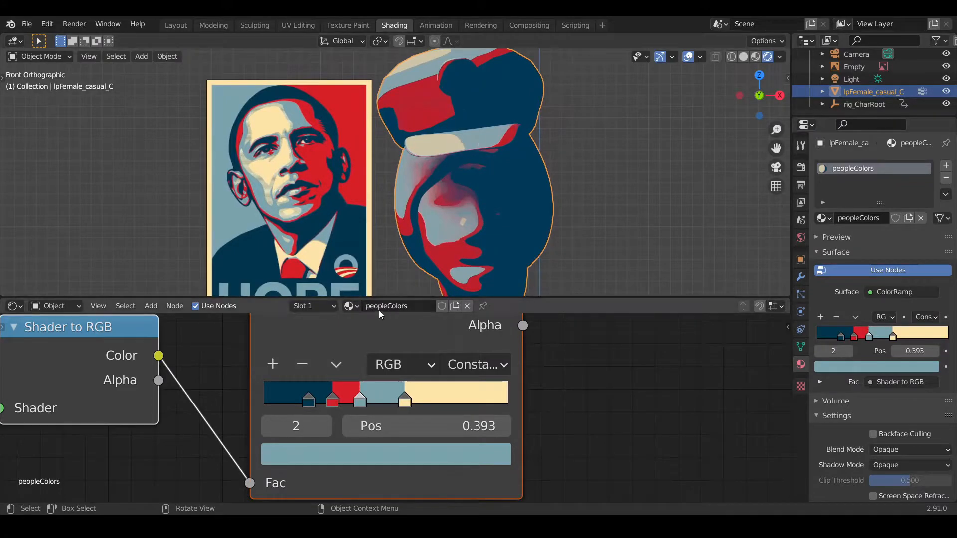
scroll(349, 359, "up", 1)
left_click(297, 396)
left_click_drag(275, 400, 300, 404)
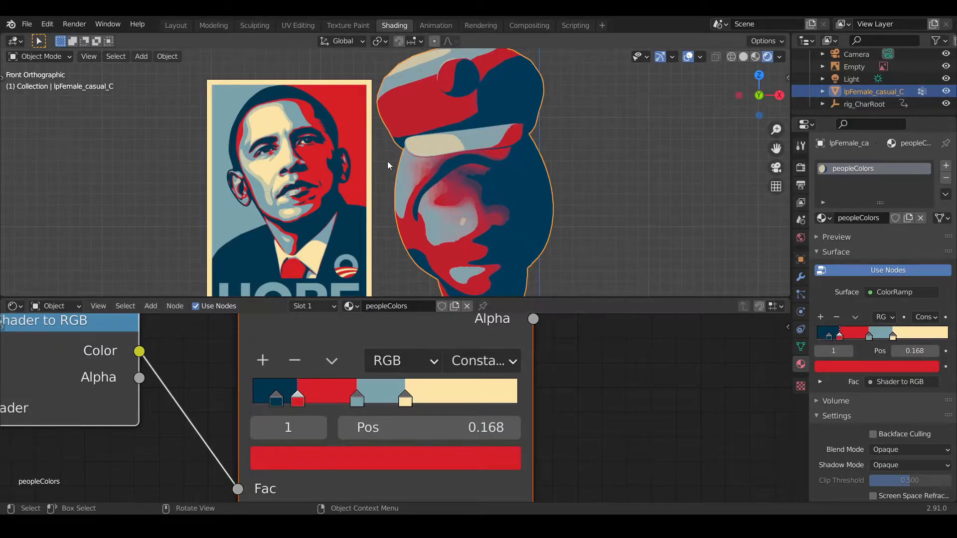
Step: Move the ColorRamp's cream stop to 0.380 and shift the gray-blue stop closer to the red one
mouse_move(403, 407)
left_mouse_down()
mouse_move(454, 399)
mouse_move(375, 397)
mouse_move(405, 395)
left_mouse_up()
scroll(515, 165, "down", 3)
middle_click_drag(515, 170, 447, 99)
scroll(488, 178, "up", 5)
scroll(488, 178, "down", 3)
right_click(480, 168)
left_click(476, 177)
right_click(487, 165)
left_click(487, 153)
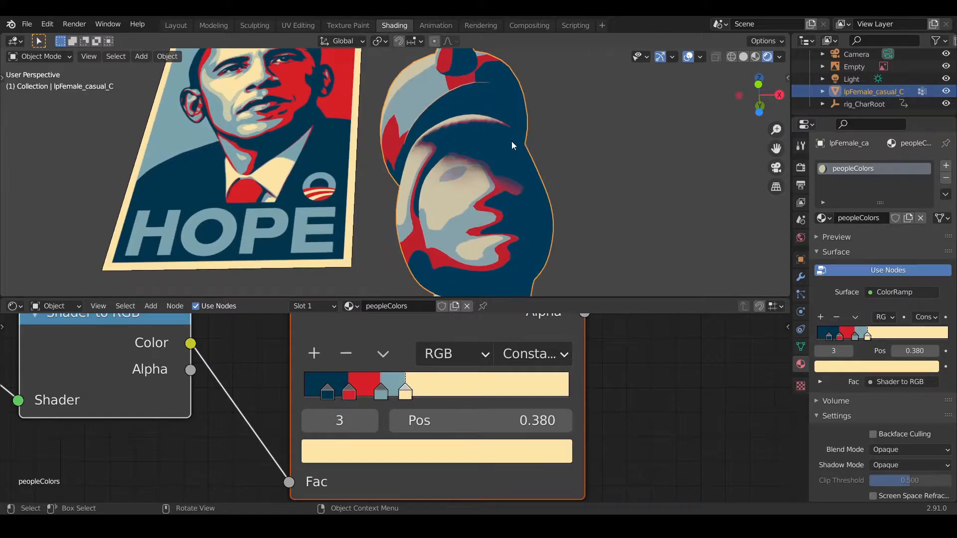
Step: Rotate the sun light with trackball rotation by about 16 and -19 degrees, and check the face from the front
middle_click_drag(511, 139, 507, 206)
scroll(510, 204, "down", 6)
middle_click_drag(606, 175, 666, 174)
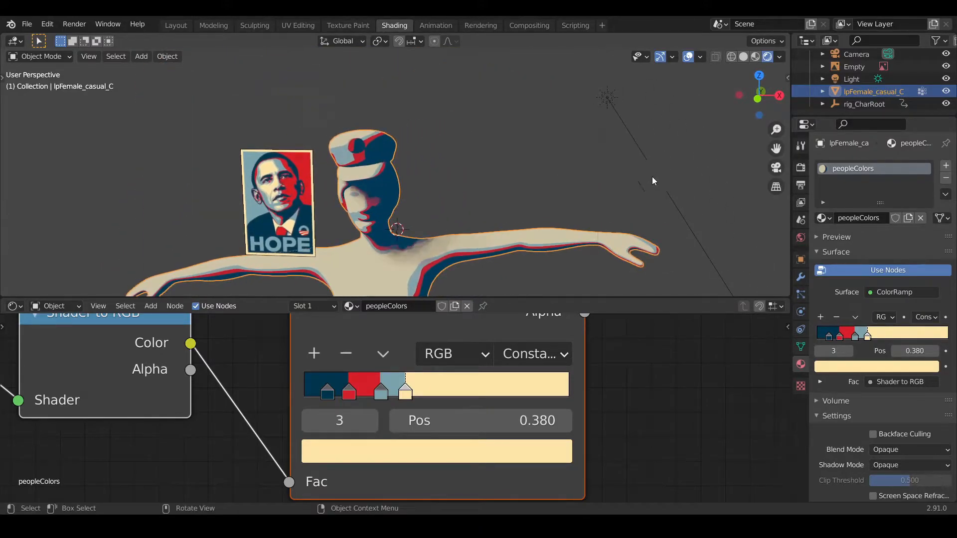
left_click(652, 177)
key("r")
key("r")
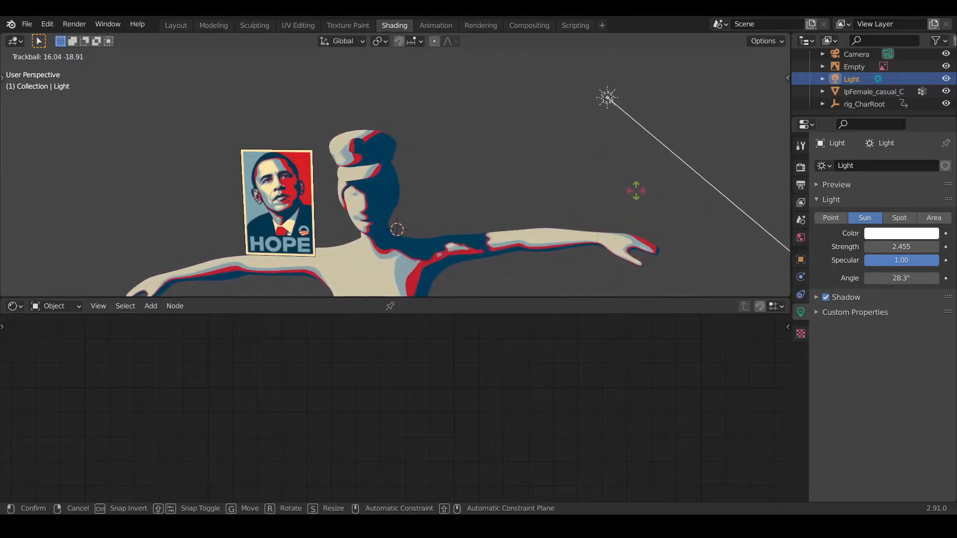
left_click(634, 190)
middle_click_drag(414, 199, 335, 192)
scroll(328, 192, "up", 8)
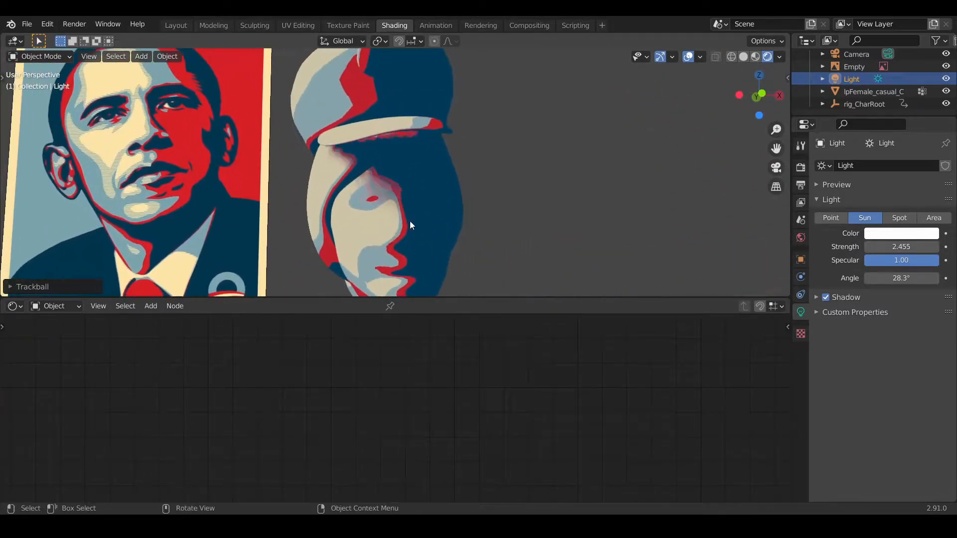
left_click(757, 97)
scroll(441, 250, "down", 3)
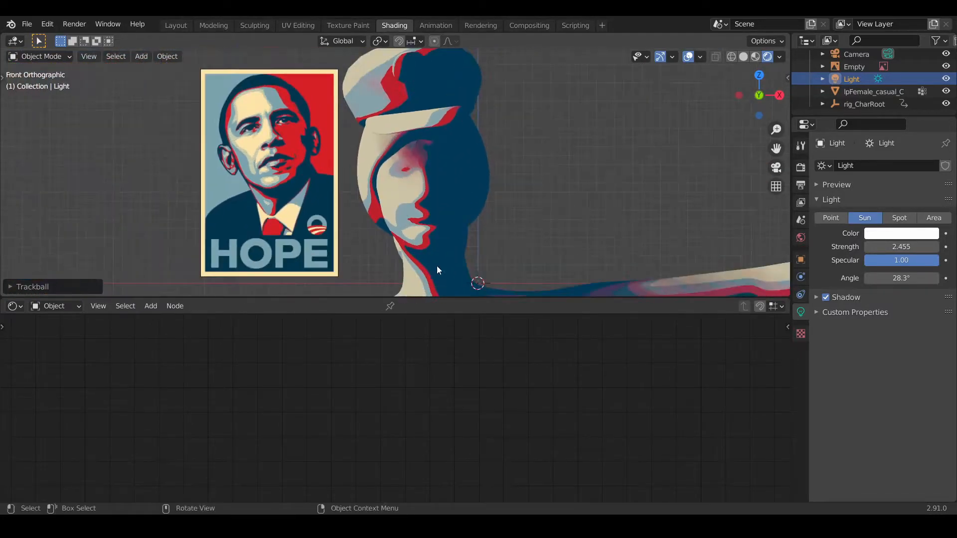
Step: Raise the character's ColorRamp cream stop slightly and move the gray-blue stop to 0.342, comparing the result with the poster
left_click(427, 176)
scroll(408, 402, "down", 3)
left_click_drag(399, 401, 408, 402)
scroll(262, 154, "up", 3)
left_click(395, 399)
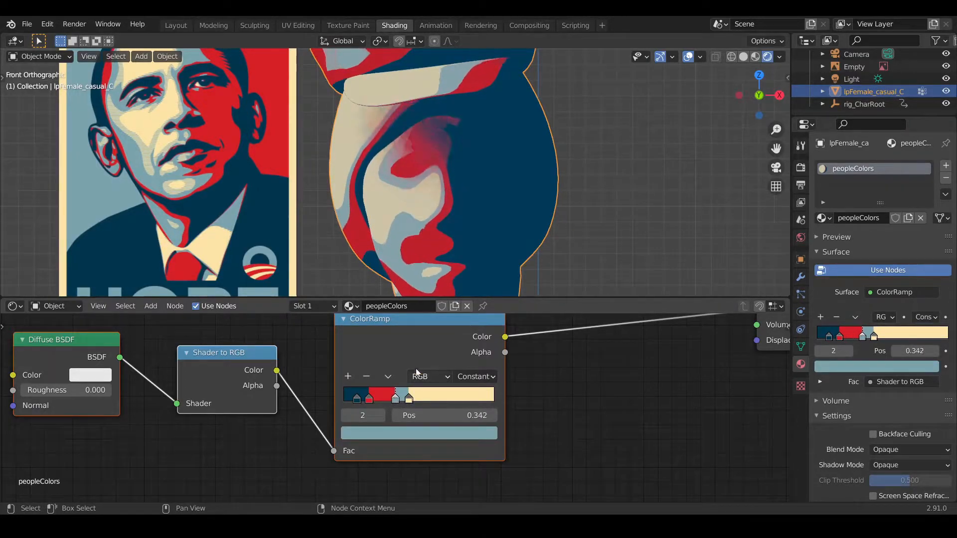
scroll(572, 192, "down", 3)
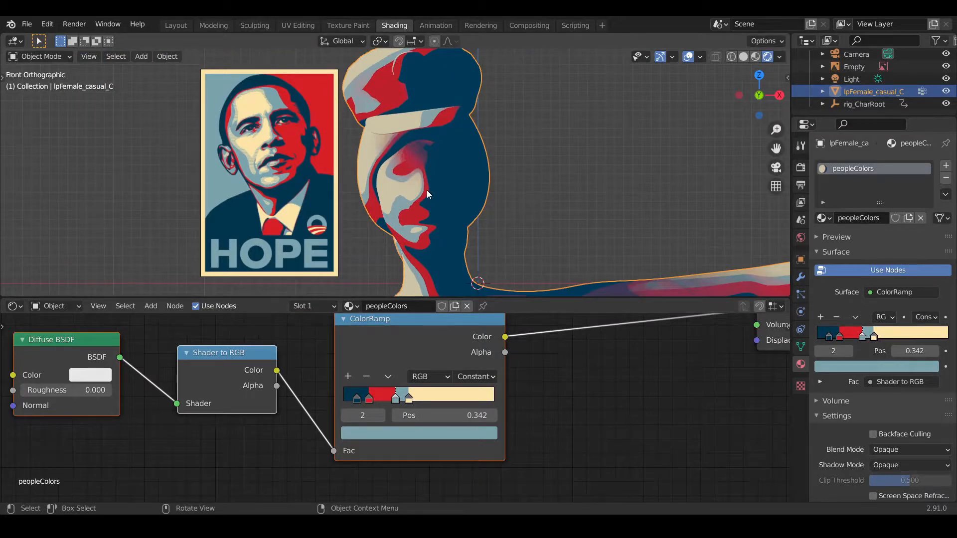
scroll(427, 189, "down", 3)
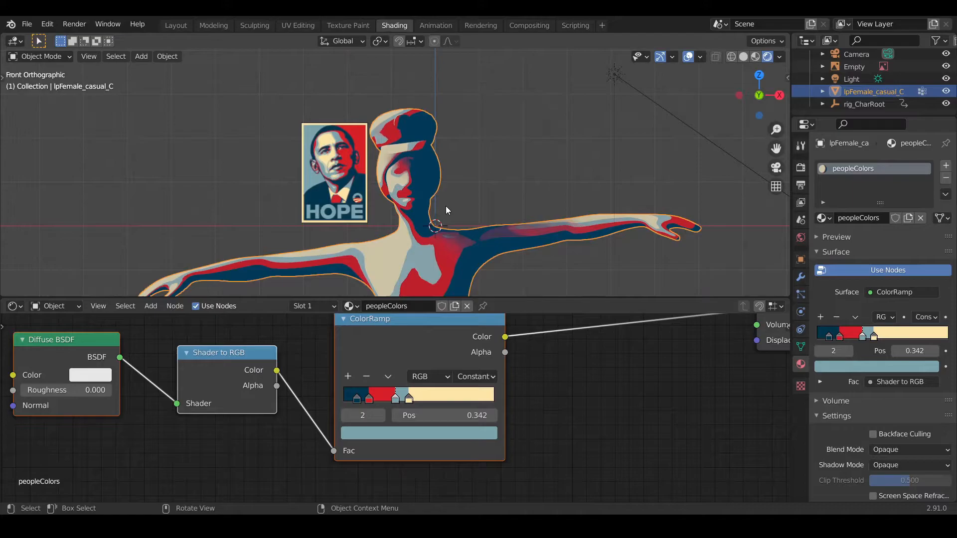
scroll(445, 205, "up", 6)
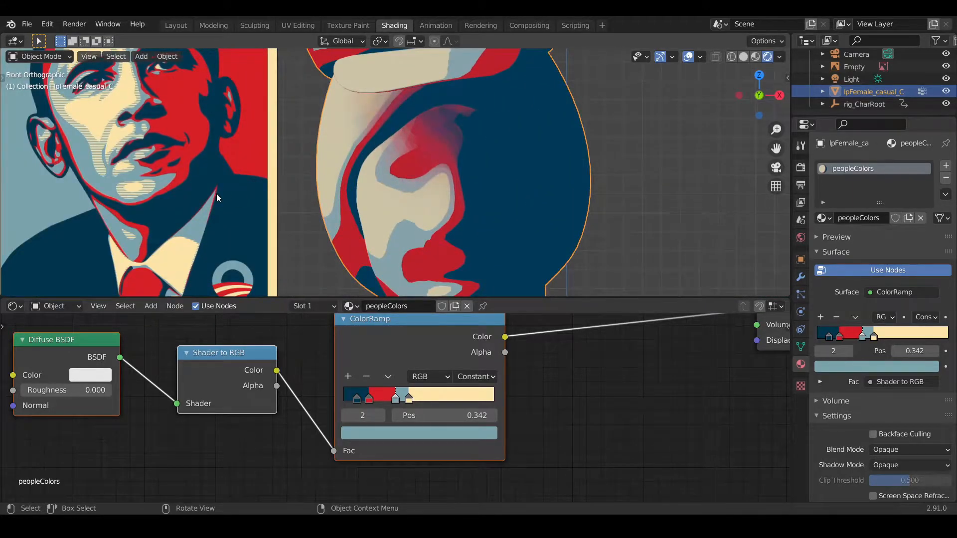
Step: Examine the striped shading between the cream and gray-blue areas on the poster's face and compare it with the character
middle_click_drag(216, 193, 647, 107)
left_click(775, 97)
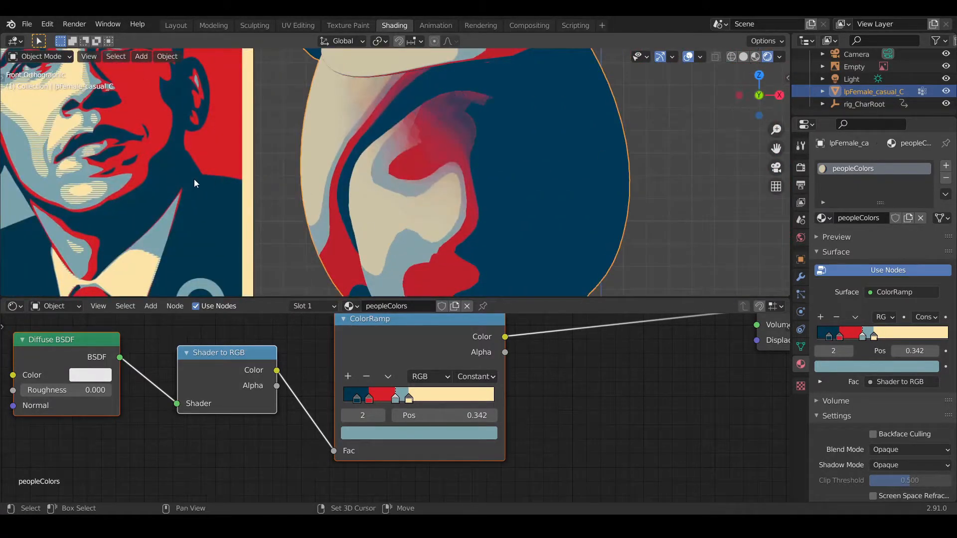
scroll(196, 186, "down", 4)
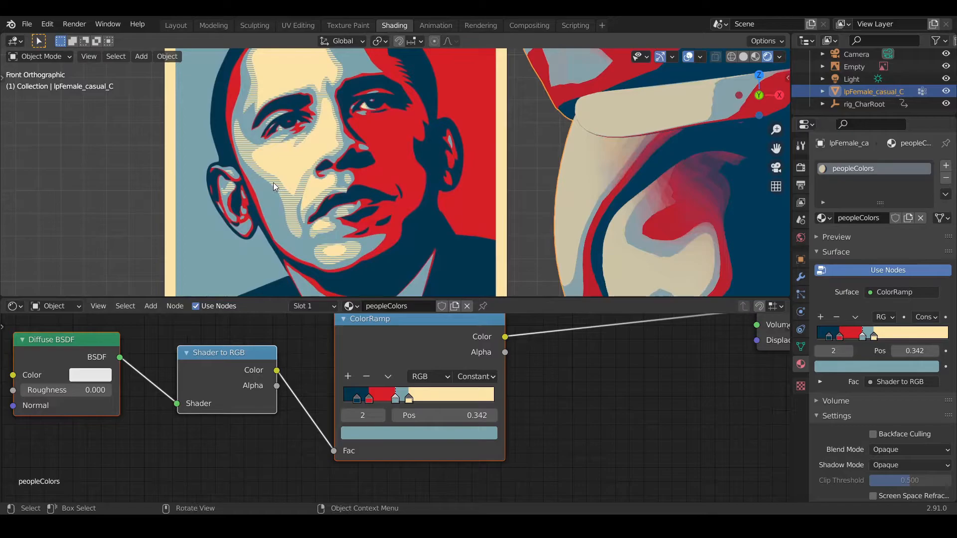
scroll(273, 183, "up", 5)
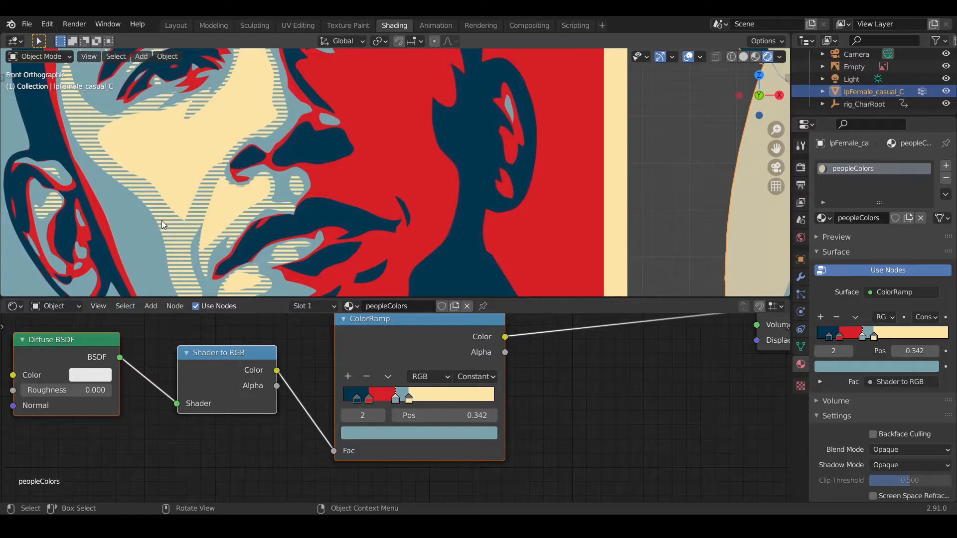
scroll(166, 220, "down", 3)
scroll(389, 431, "down", 5)
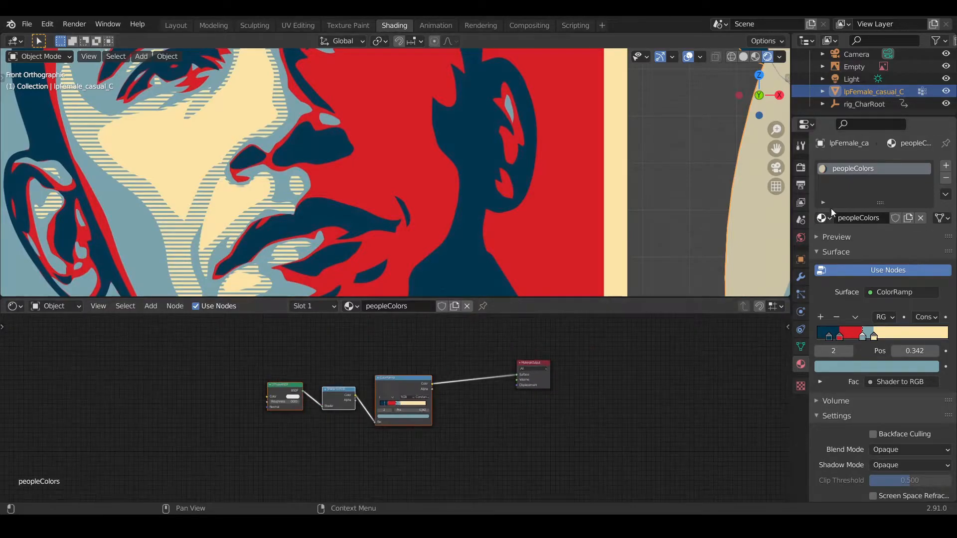
scroll(576, 150, "down", 4)
scroll(563, 150, "down", 3)
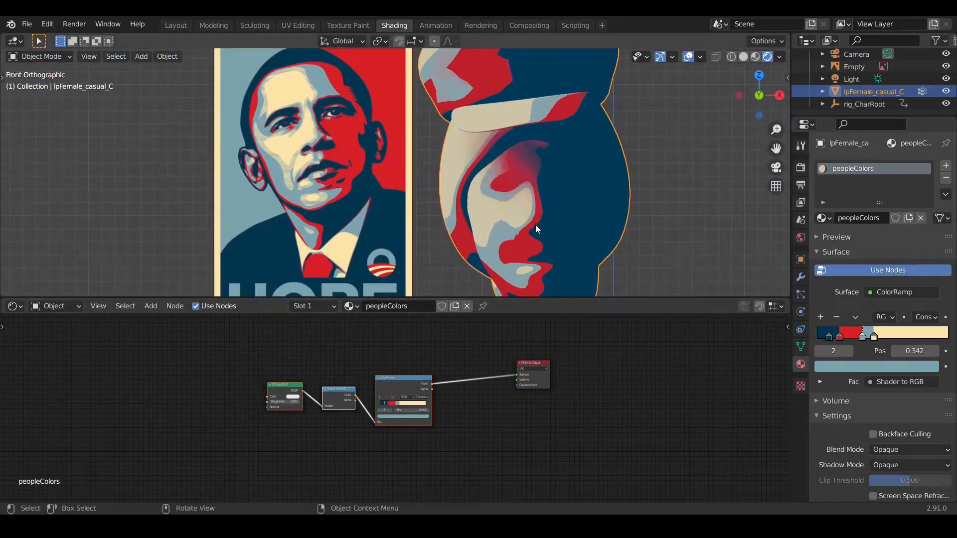
scroll(602, 219, "up", 6)
scroll(447, 385, "up", 2)
Step: Move the Diffuse BSDF, Shader to RGB and ColorRamp nodes down together, leaving free space above them
left_click_drag(272, 375, 461, 463)
key("g")
left_click(463, 493)
scroll(367, 404, "up", 2)
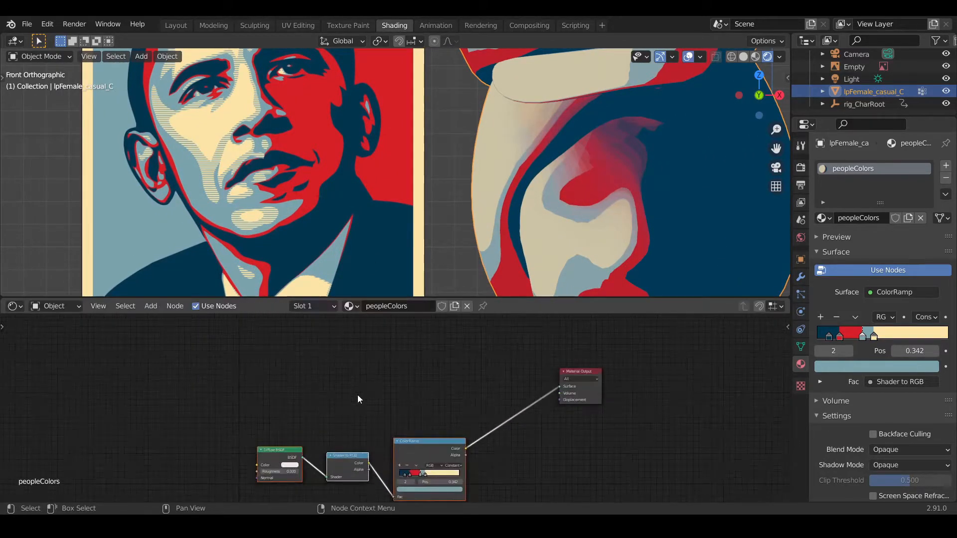
Step: Add a Wave Texture node above the shading nodes and preview its color output on the character
middle_click_drag(356, 359, 396, 384)
key("shift+a")
left_click(358, 370)
type("wave")
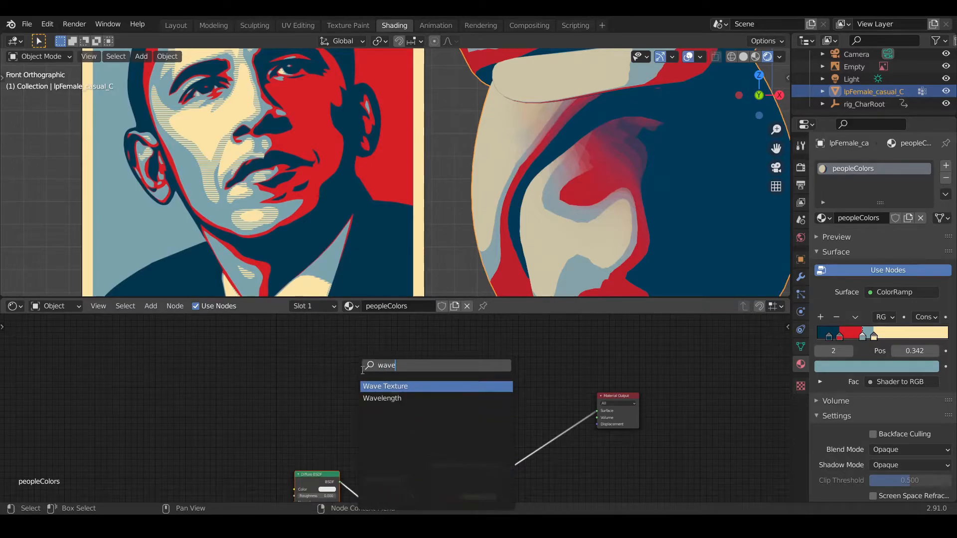
left_click(425, 386)
left_click(365, 372)
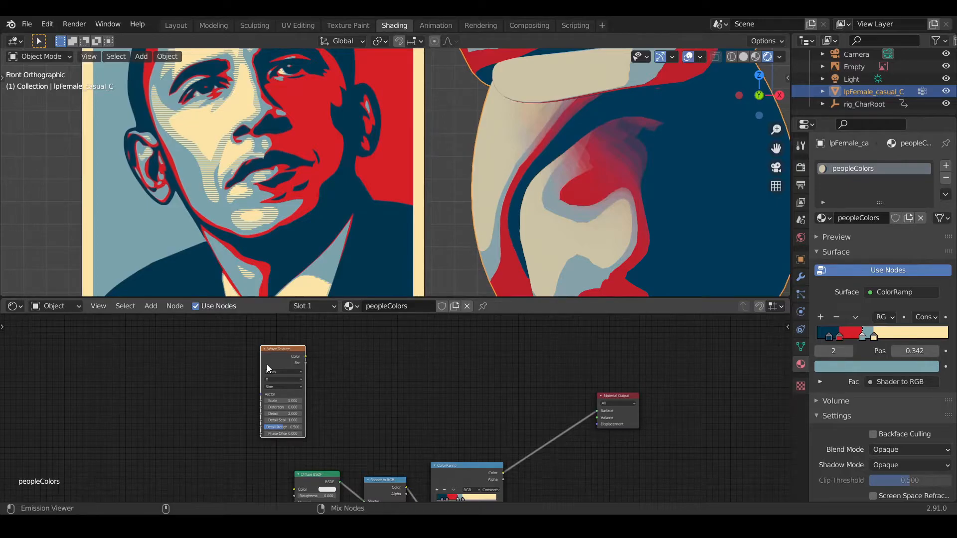
left_click(274, 351, "ctrl+shift")
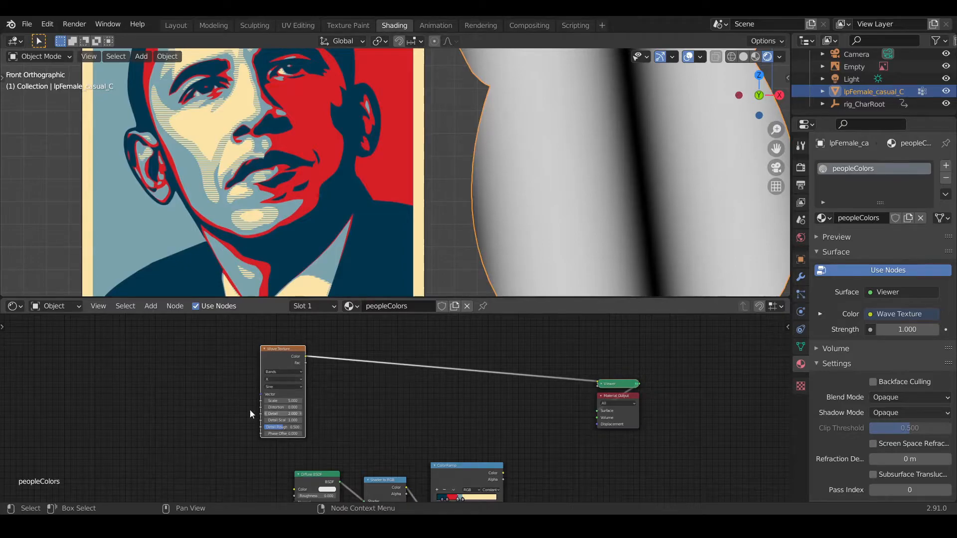
Step: Examine the previewed wave bands across the character's head and shoulders against the poster, and review the shading nodes below
scroll(362, 412, "up", 1)
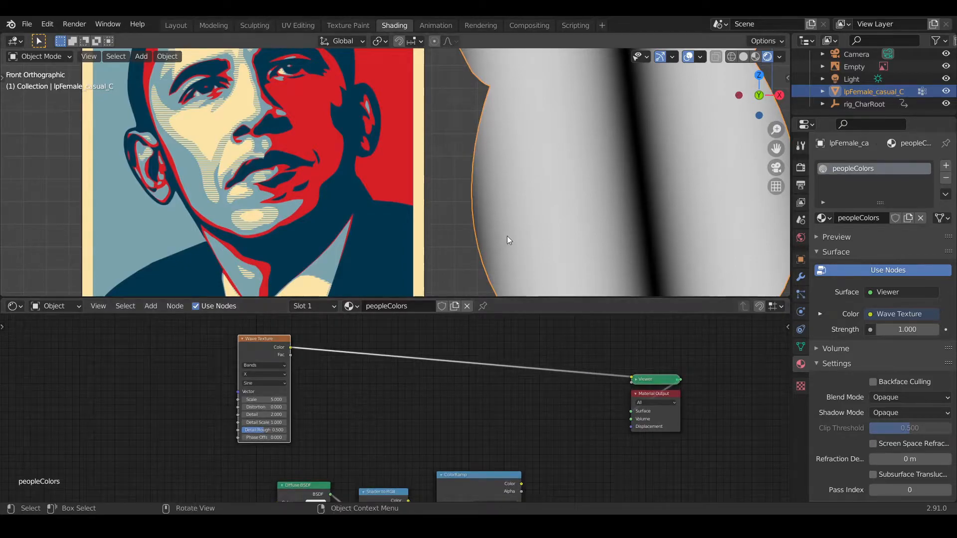
scroll(378, 140, "down", 5)
scroll(446, 207, "up", 1)
scroll(453, 199, "down", 5)
middle_click_drag(467, 248, 458, 219, "shift")
scroll(546, 324, "up", 1)
scroll(469, 223, "up", 5)
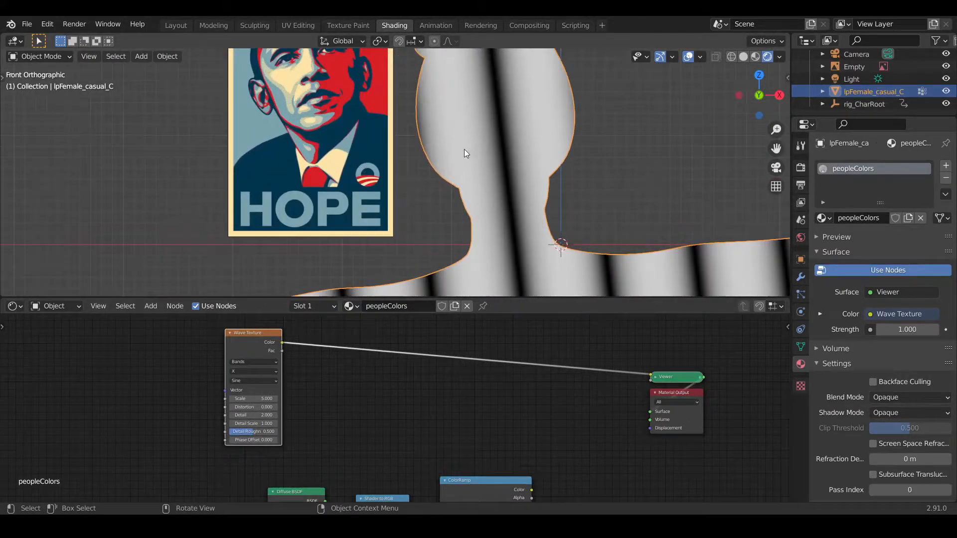
middle_click_drag(465, 151, 485, 217, "shift")
scroll(548, 200, "up", 4)
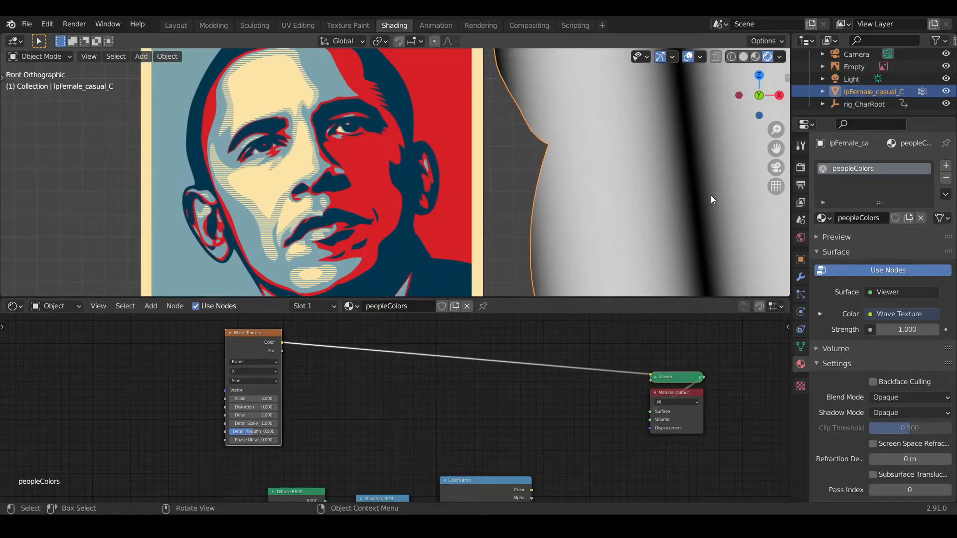
middle_click_drag(519, 383, 515, 294)
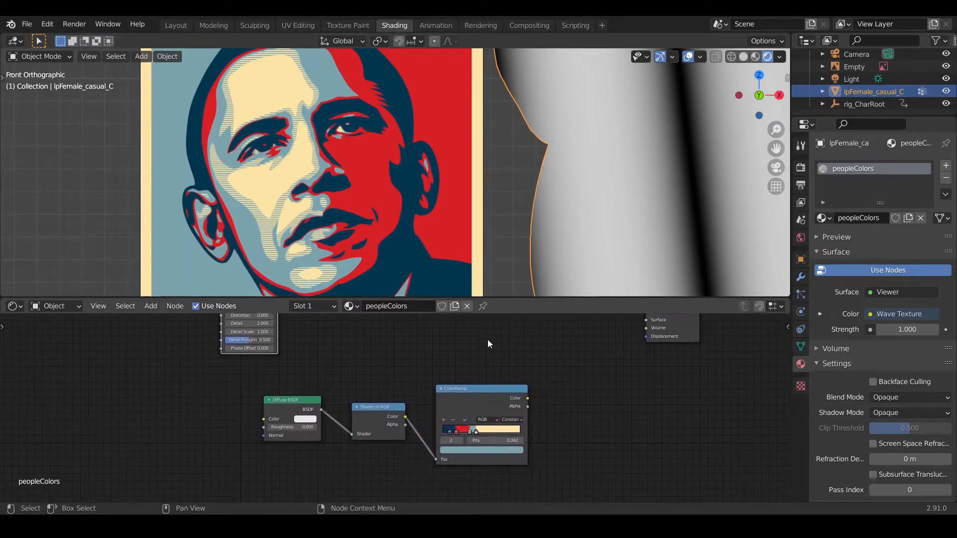
middle_click_drag(506, 413, 511, 424)
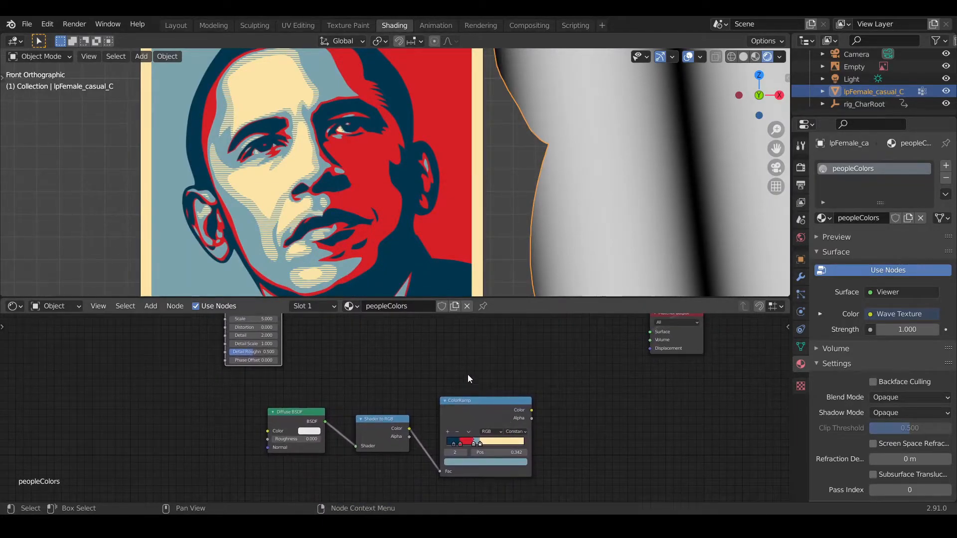
middle_click_drag(468, 378, 512, 474)
scroll(616, 171, "down", 2)
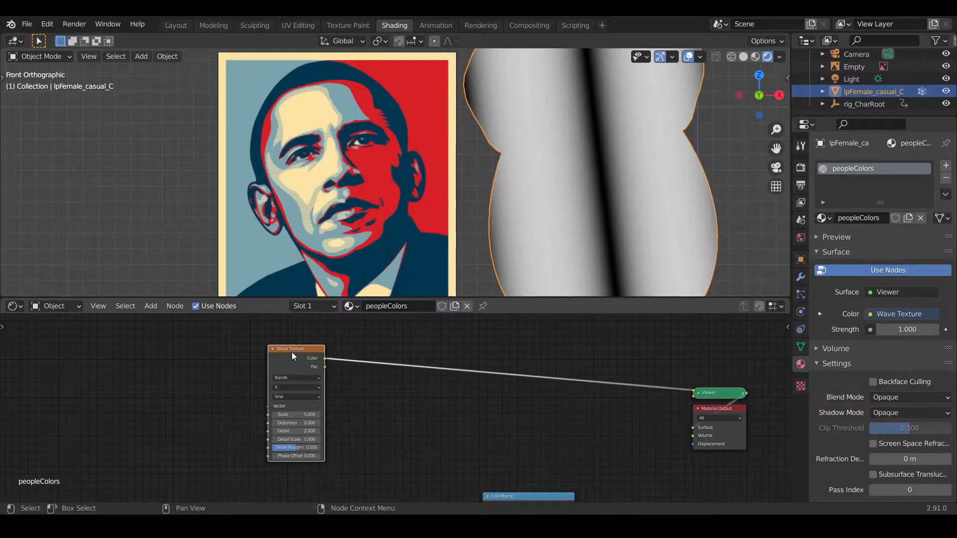
Step: Add Texture Coordinate and Mapping nodes to the Wave Texture and set the mapping's Y rotation to 90°
key("ctrl+t")
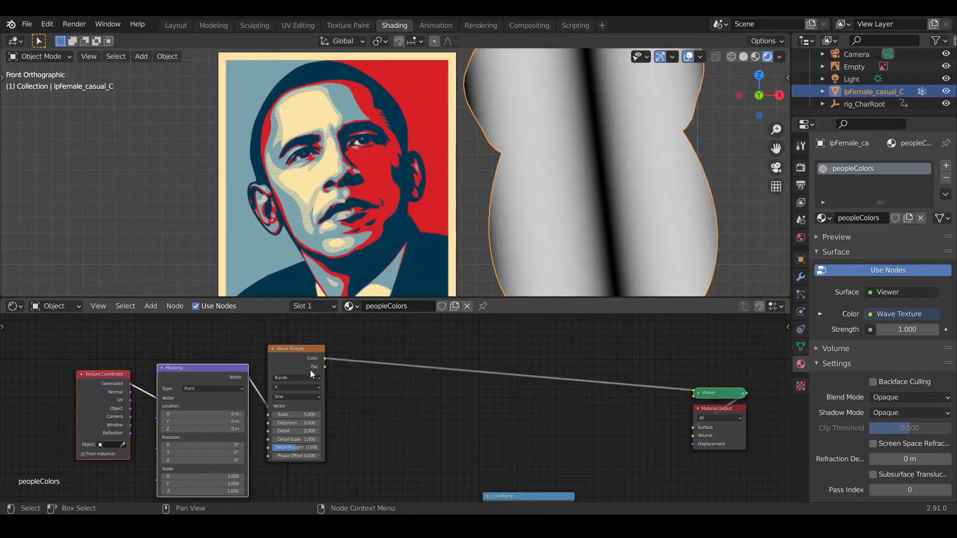
scroll(515, 196, "down", 3)
middle_click_drag(515, 196, 490, 54, "shift")
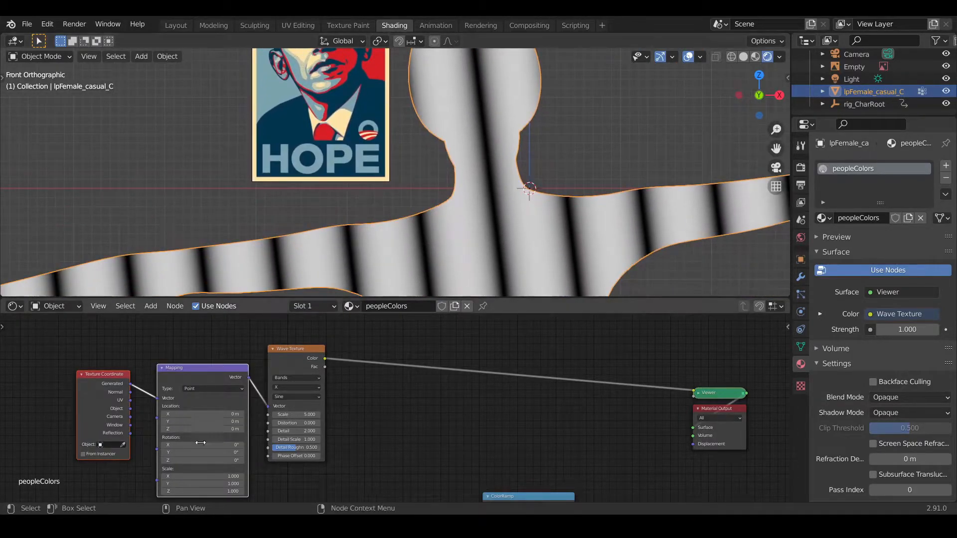
scroll(234, 416, "down", 1)
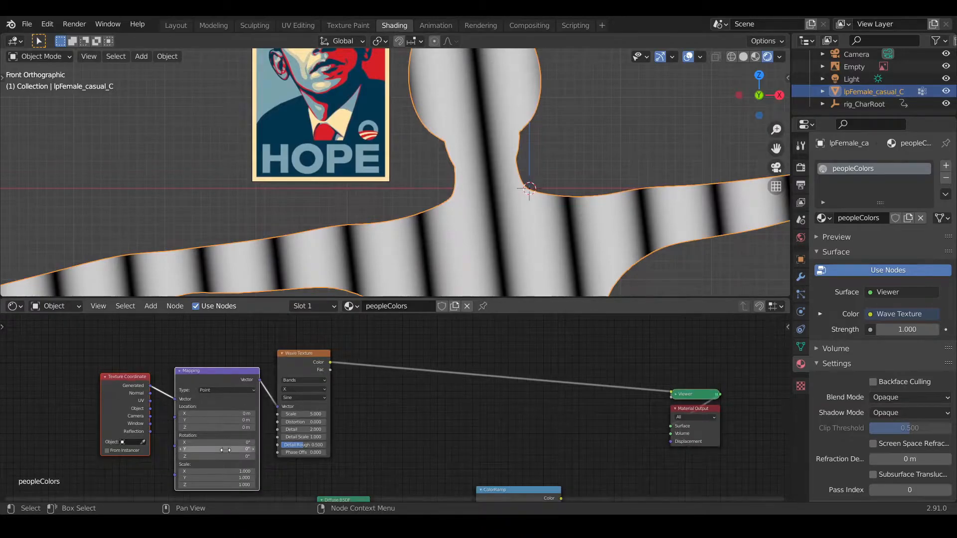
left_click(226, 450)
type("90")
key("Return")
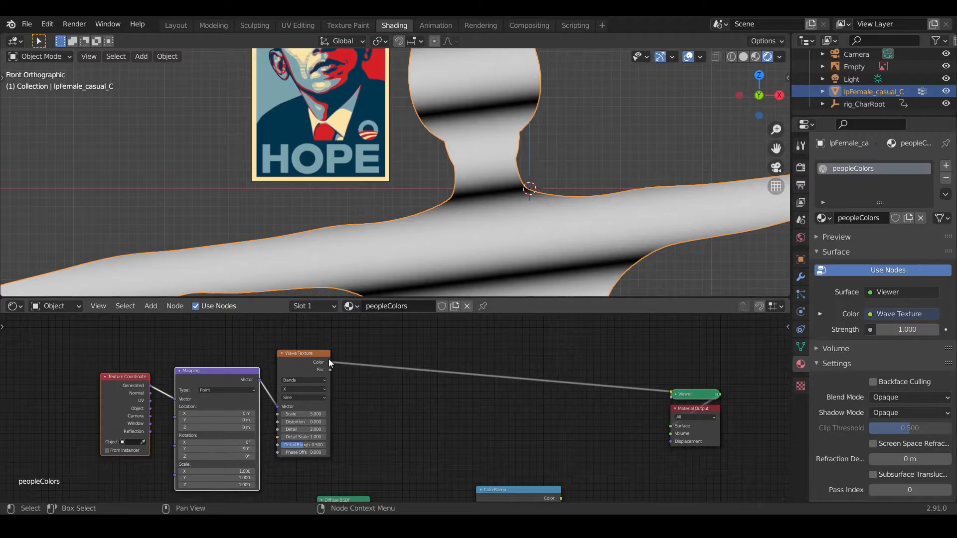
Step: Insert a new ColorRamp node between the Wave Texture and the Viewer
scroll(597, 171, "up", 3)
scroll(535, 243, "up", 5)
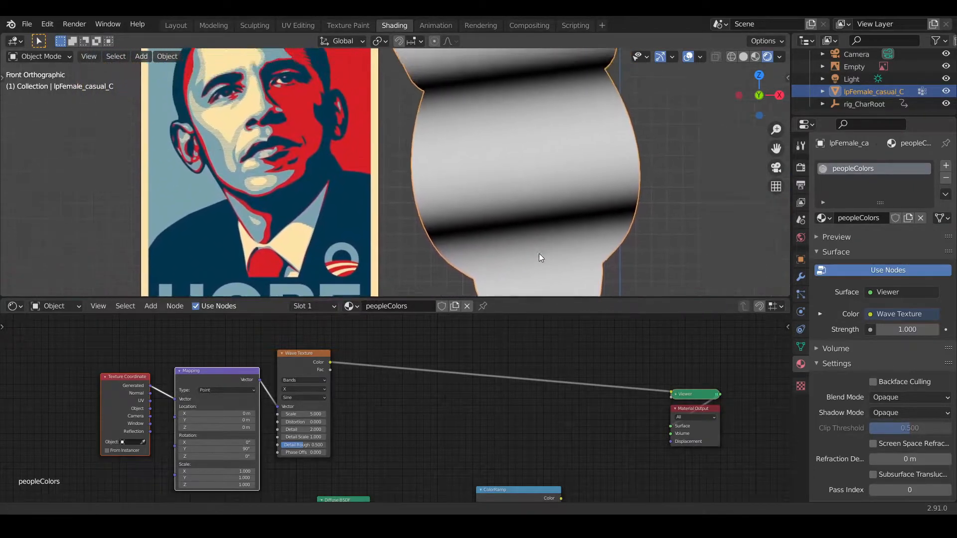
scroll(171, 170, "down", 3)
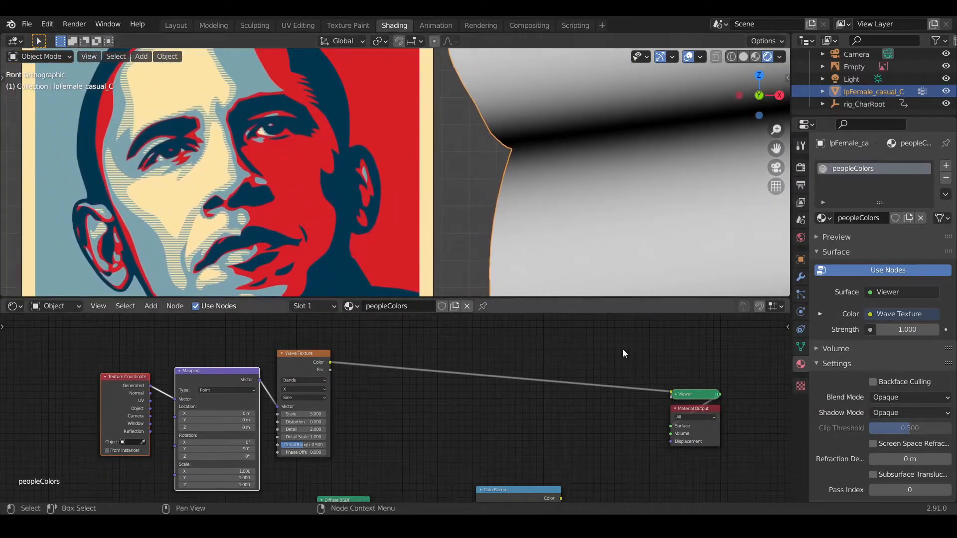
scroll(440, 402, "down", 3)
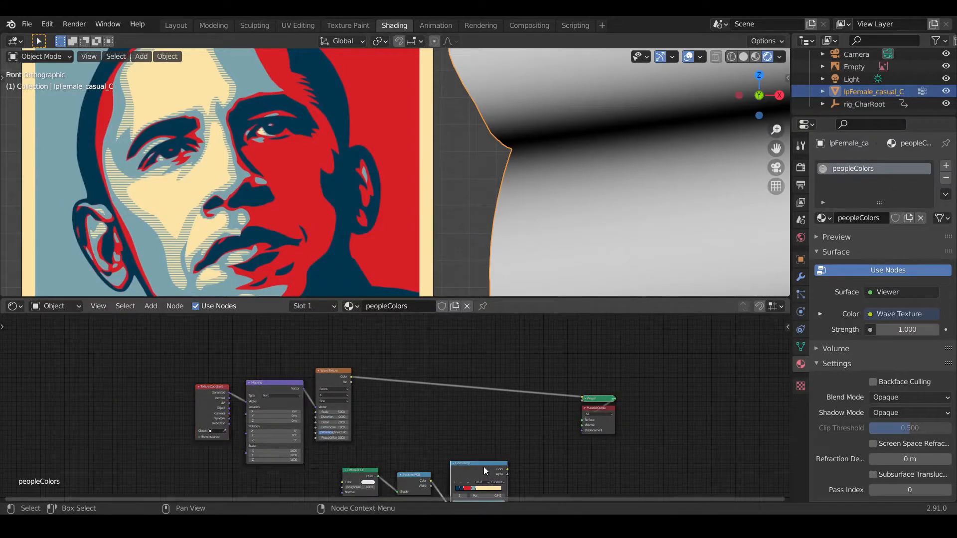
middle_click_drag(482, 468, 464, 441)
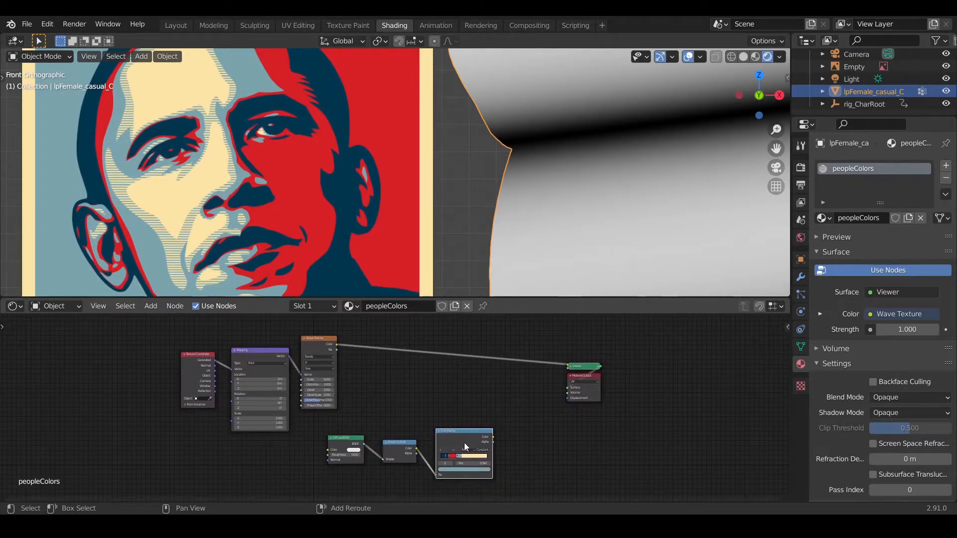
left_click(400, 370)
key("shift+a")
left_click(381, 370)
type("c")
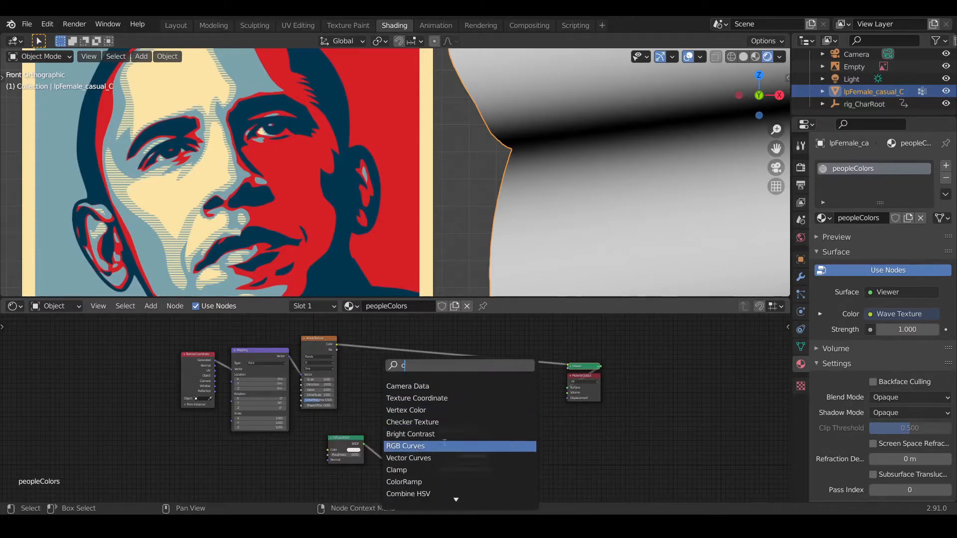
left_click(405, 481)
left_click(440, 433)
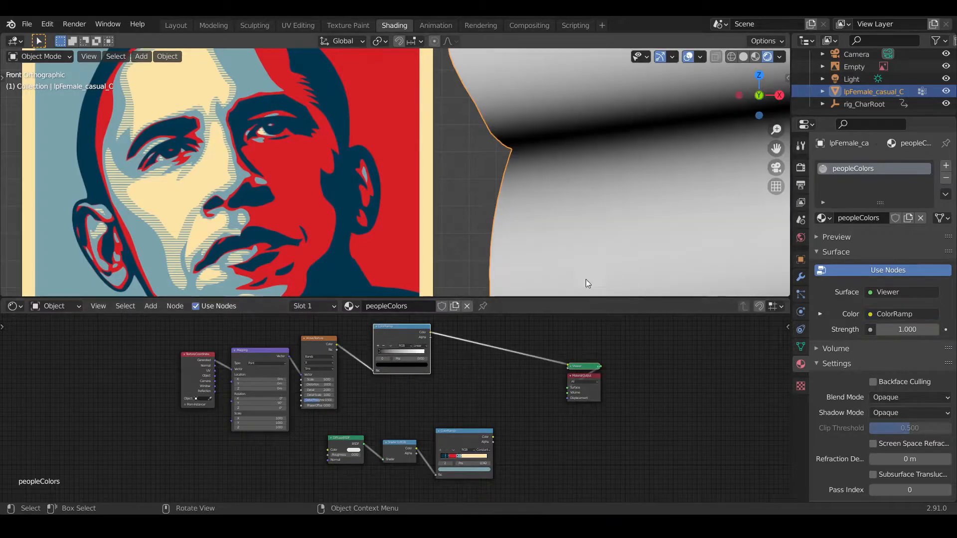
Step: Set the new ColorRamp's interpolation to Constant and move its white stop to about 0.467
left_click(423, 346)
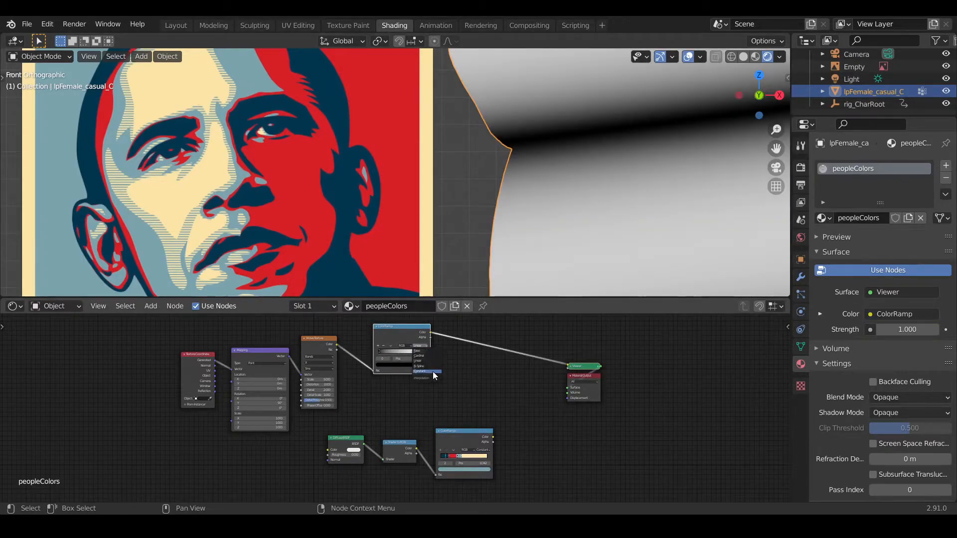
left_click(432, 371)
scroll(524, 196, "down", 4)
scroll(403, 350, "up", 1)
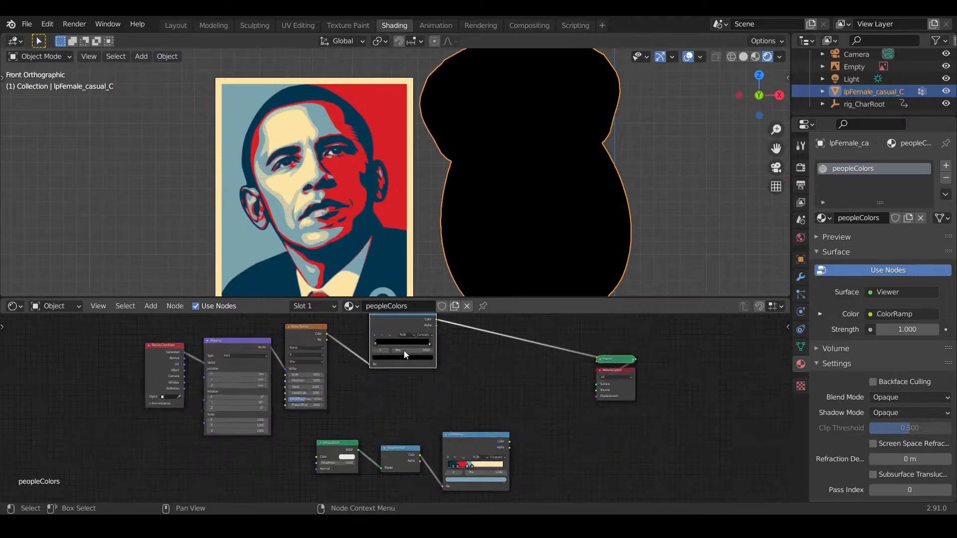
scroll(404, 351, "up", 5)
left_click_drag(488, 367, 416, 367)
Step: Compare the stripe proportions with the poster's shading lines and set the white stop's position to 0.5
scroll(331, 201, "up", 8)
scroll(424, 220, "up", 1)
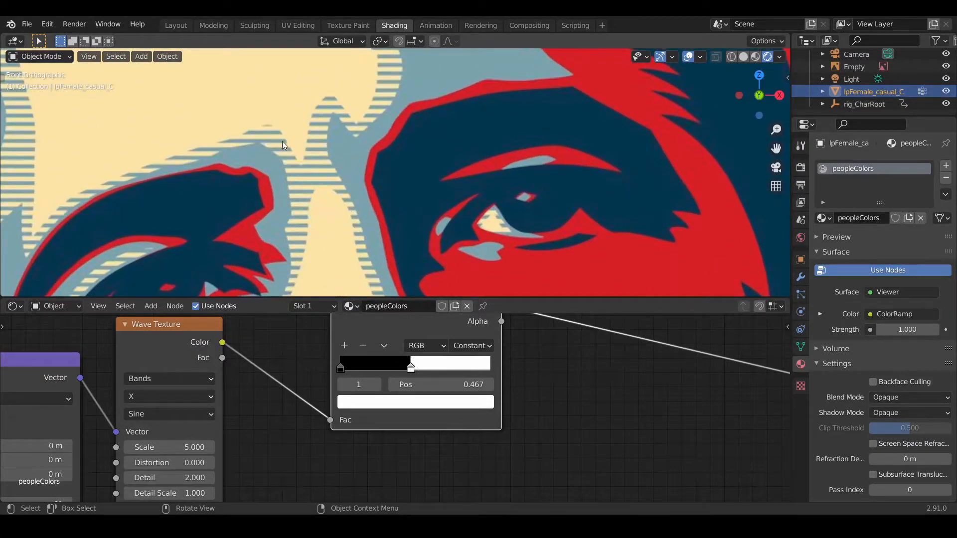
scroll(369, 157, "down", 8)
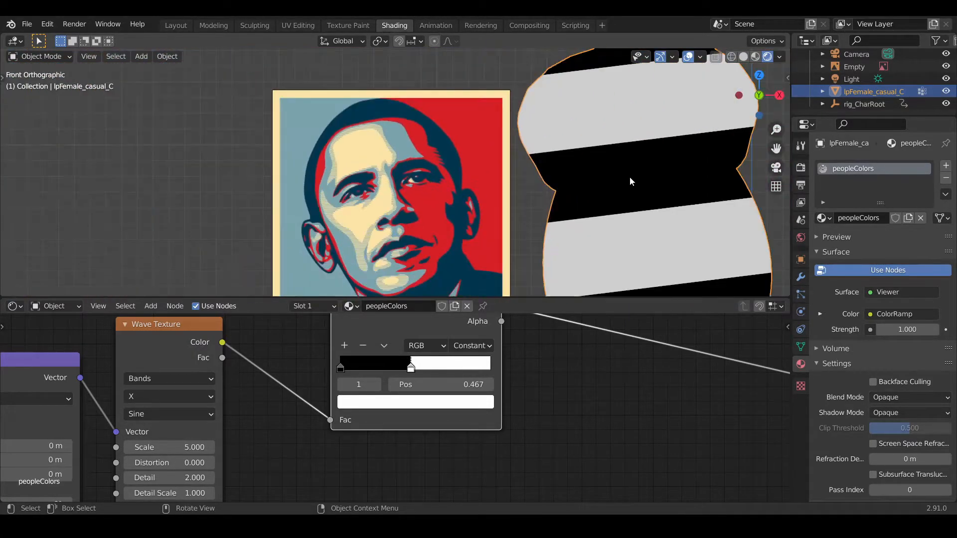
scroll(504, 391, "up", 1)
left_click(496, 386)
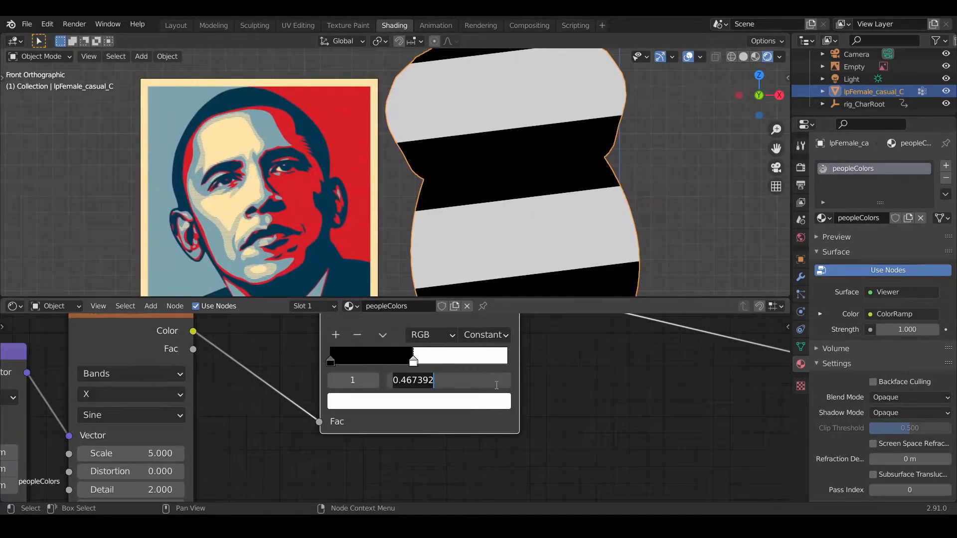
type(".5")
key("Return")
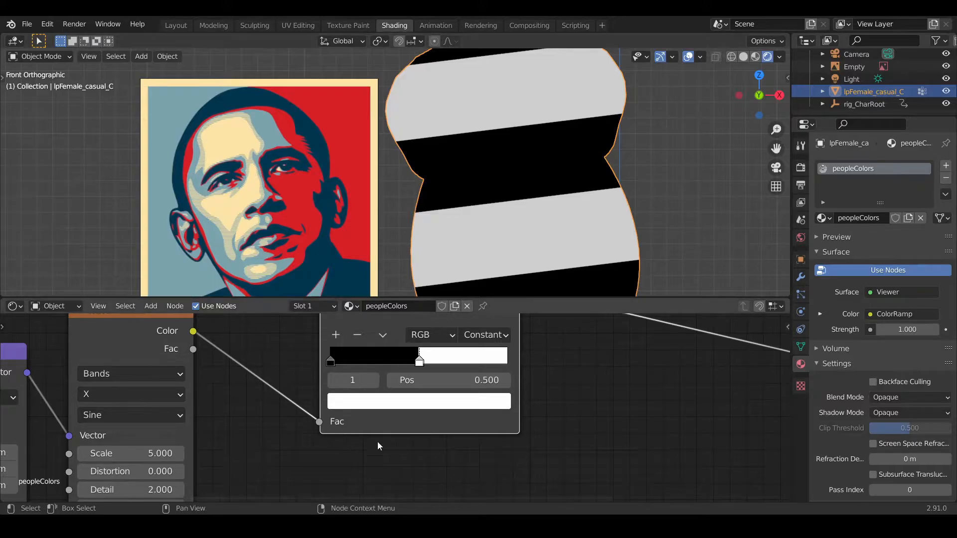
Step: Raise the Wave Texture's scale to 134.7 for thin stripes
scroll(377, 443, "down", 4)
middle_click_drag(377, 442, 401, 430)
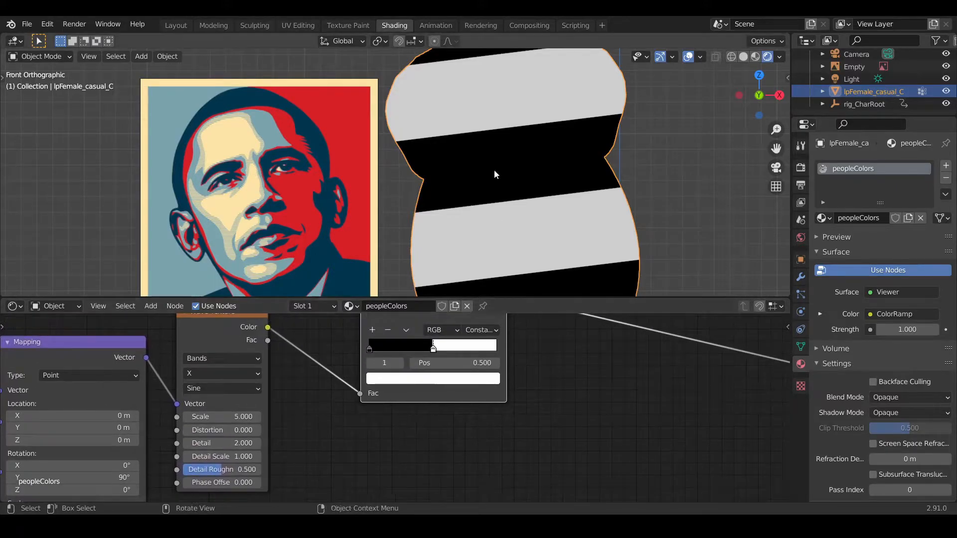
left_click_drag(215, 416, 345, 416)
scroll(272, 458, "down", 4)
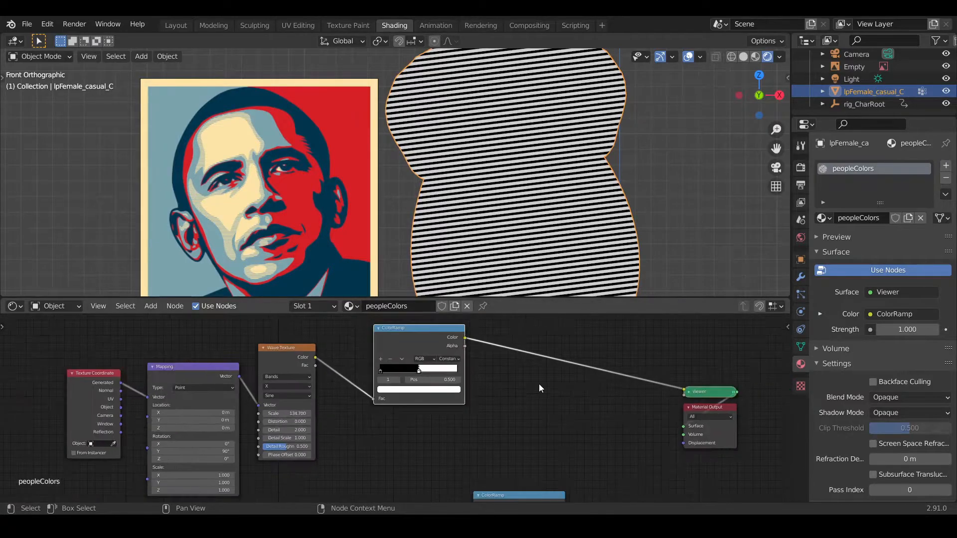
Step: Move the poster-color ColorRamp node up, into the space below the black-and-white stripe ramp
middle_click_drag(509, 379, 480, 363, "shift")
scroll(479, 363, "up", 2)
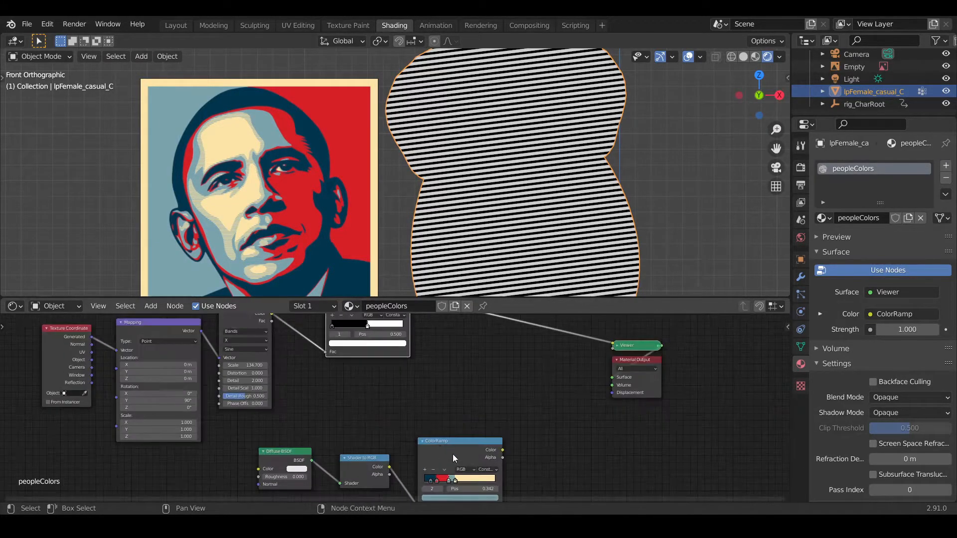
left_click_drag(466, 458, 454, 370)
scroll(426, 348, "up", 2)
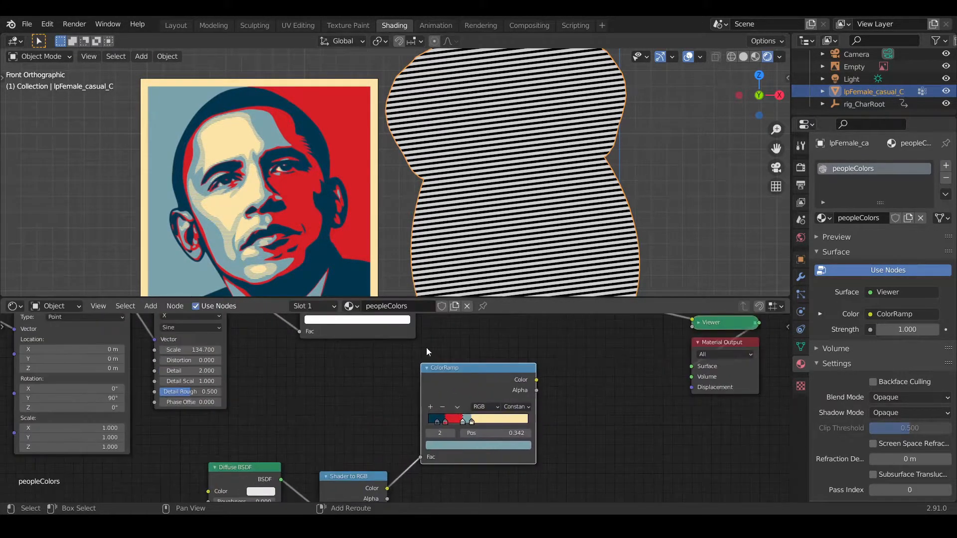
Step: Copy the poster-color ramp's blue-gray color onto the black stop of the stripe ColorRamp
scroll(372, 386, "up", 1)
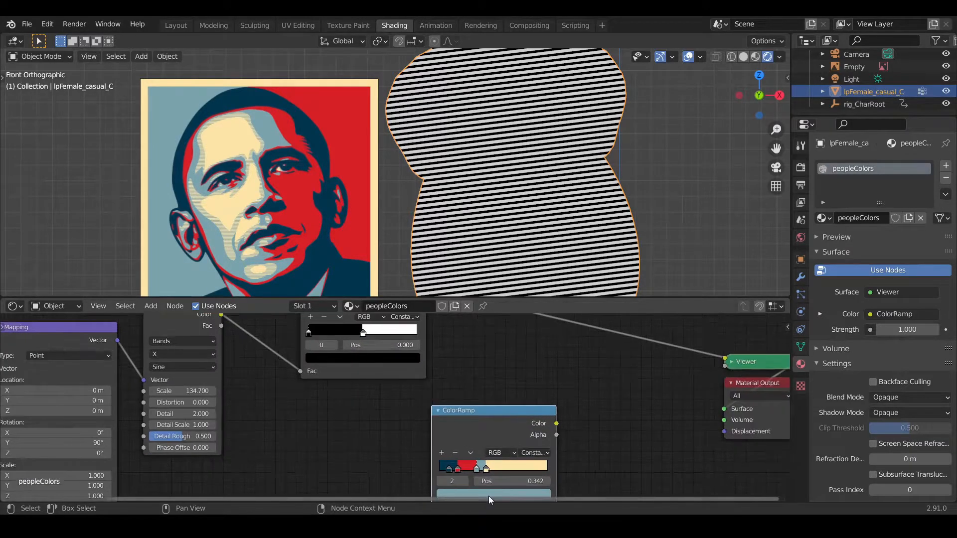
middle_click_drag(499, 442, 540, 424)
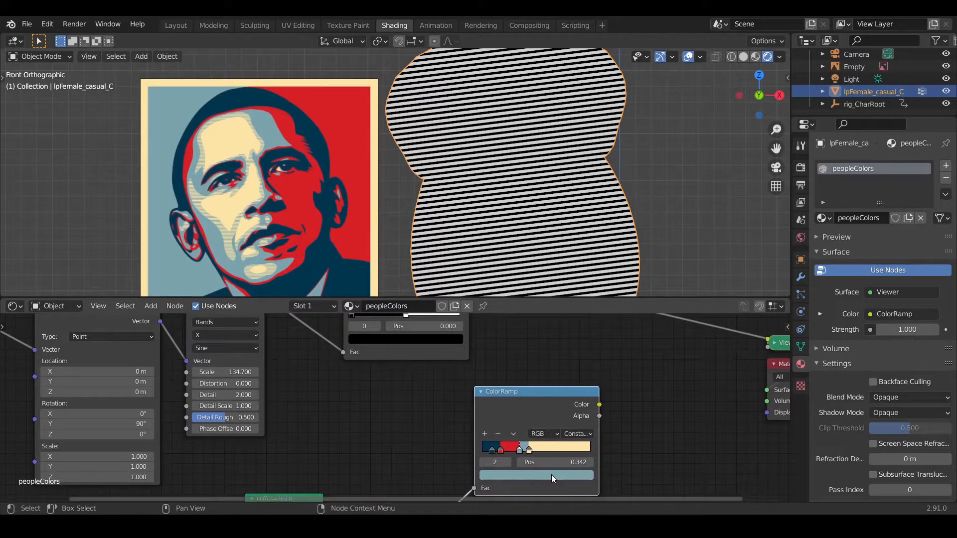
left_click_drag(551, 474, 391, 337)
middle_click_drag(402, 385, 371, 423)
Step: Copy the poster-color ramp's cream color onto the white stop of the stripe ColorRamp
left_click(404, 348)
middle_click_drag(490, 381, 476, 358)
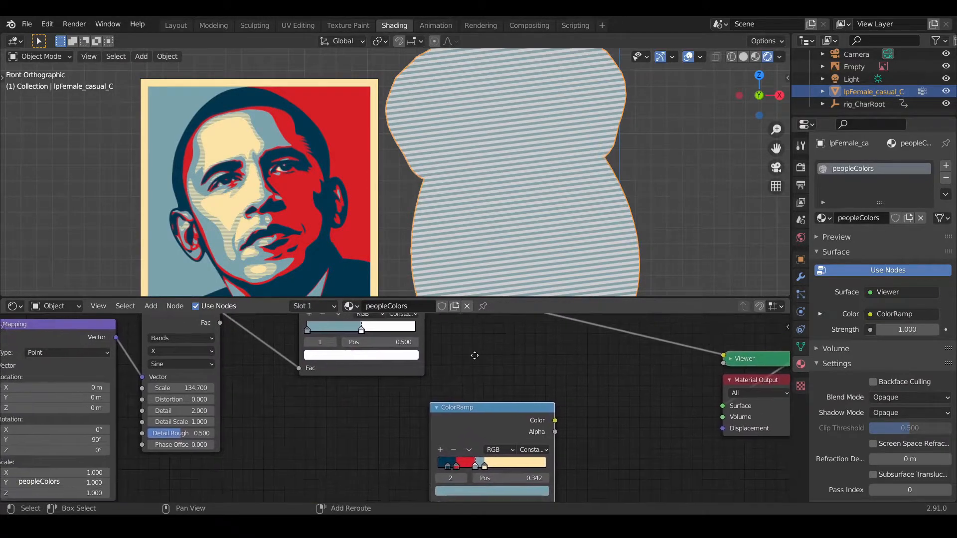
left_click(512, 462)
left_click_drag(504, 491, 361, 359)
scroll(567, 160, "up", 3)
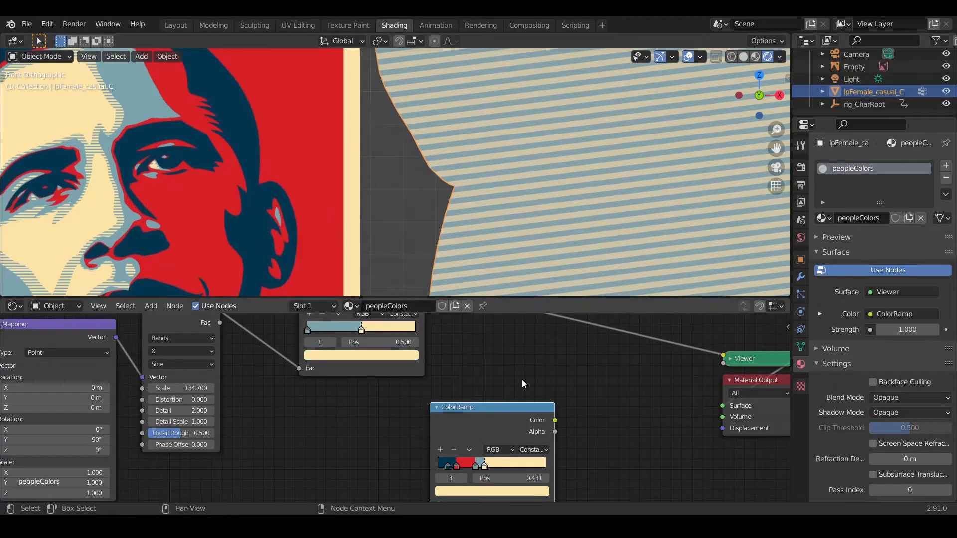
Step: Move the shader chain with the poster-color ramp and the Wave Texture stripe chain into two separate rows
scroll(522, 393, "down", 4)
scroll(522, 397, "down", 4)
left_click_drag(331, 430, 488, 465)
key("g")
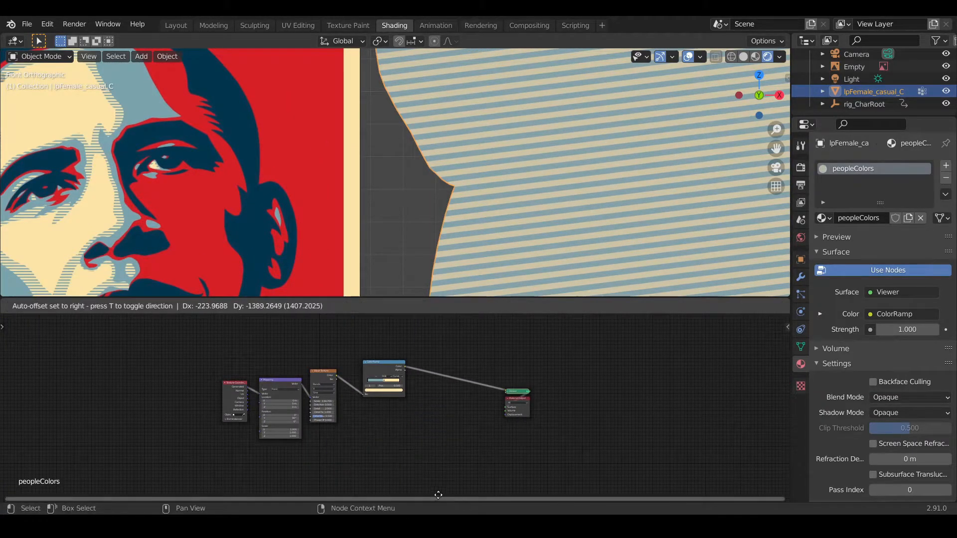
left_click(443, 329)
left_click_drag(182, 358, 409, 427)
key("g")
left_click(390, 428)
middle_click_drag(455, 440, 422, 429)
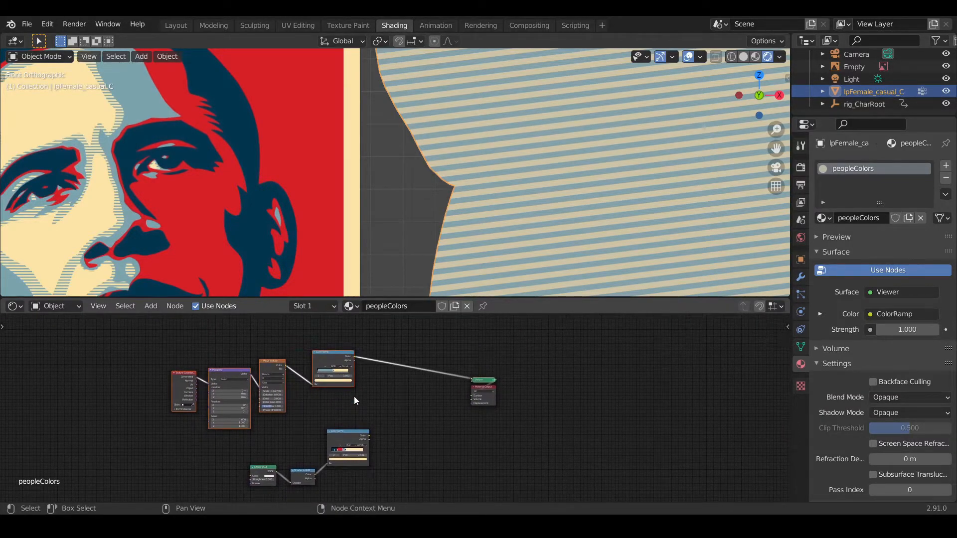
Step: Combine the stripe ColorRamp and the poster-color ColorRamp with a Mix node feeding the Viewer
left_click(328, 375, "ctrl+shift")
right_click_drag(329, 375, 349, 456, "ctrl+shift")
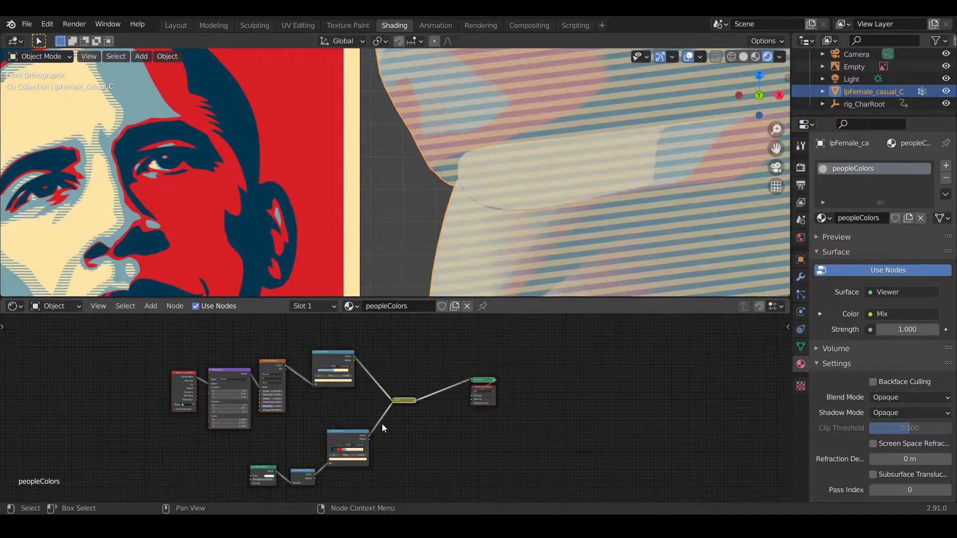
scroll(399, 405, "up", 5)
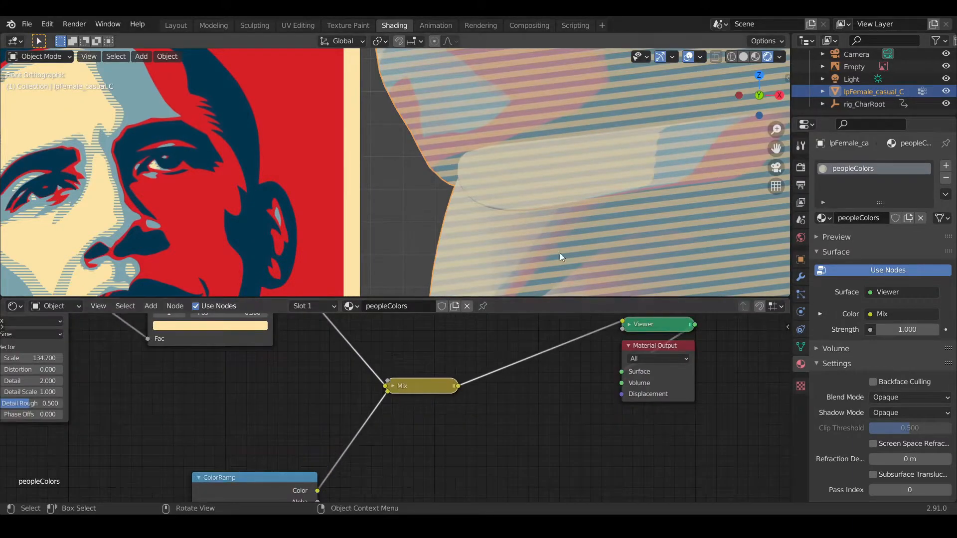
Step: Turn on the Screencast Keys display
key("n")
left_click(783, 199)
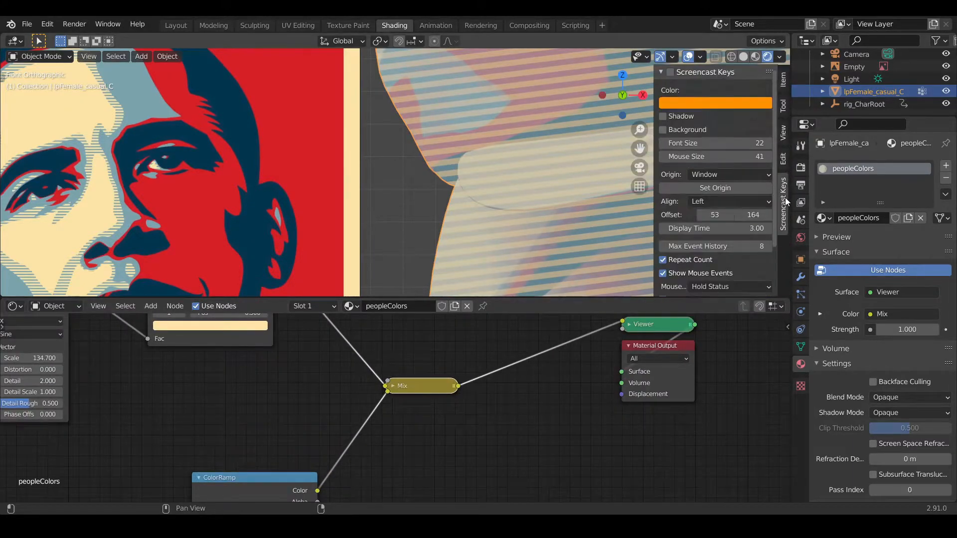
left_click(668, 76)
key("n")
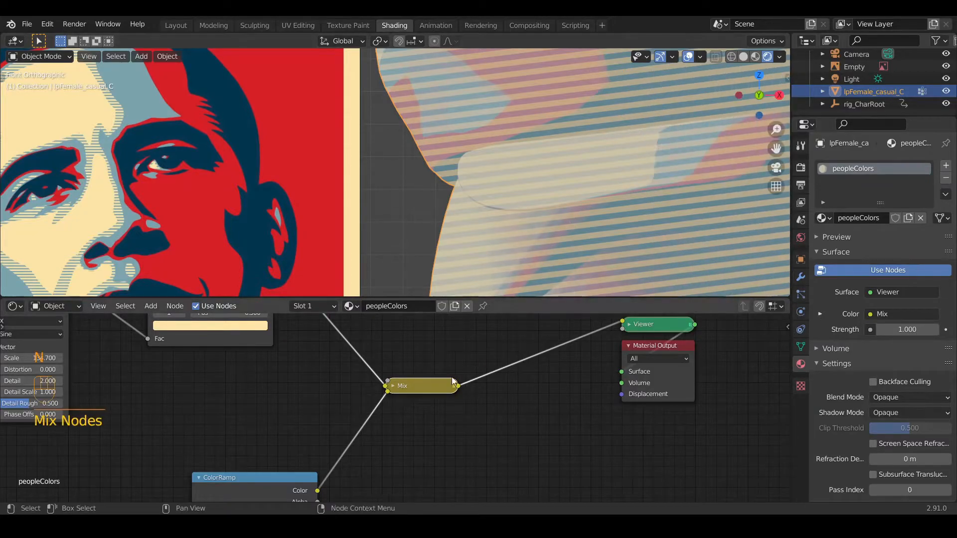
Step: Expand the collapsed Mix node and move it slightly up and to the right, between the ramps and the Viewer
left_click(392, 385)
scroll(512, 222, "down", 5)
middle_click_drag(512, 222, 501, 159, "shift")
left_click_drag(442, 366, 465, 322)
scroll(446, 373, "up", 3)
scroll(433, 389, "down", 5)
scroll(422, 393, "down", 4, "shift")
scroll(423, 388, "down", 1)
scroll(424, 364, "down", 2, "shift")
scroll(421, 359, "down", 3)
scroll(423, 358, "up", 4)
scroll(423, 358, "down", 3)
scroll(423, 359, "up", 1, "shift")
middle_click_drag(423, 358, 467, 450)
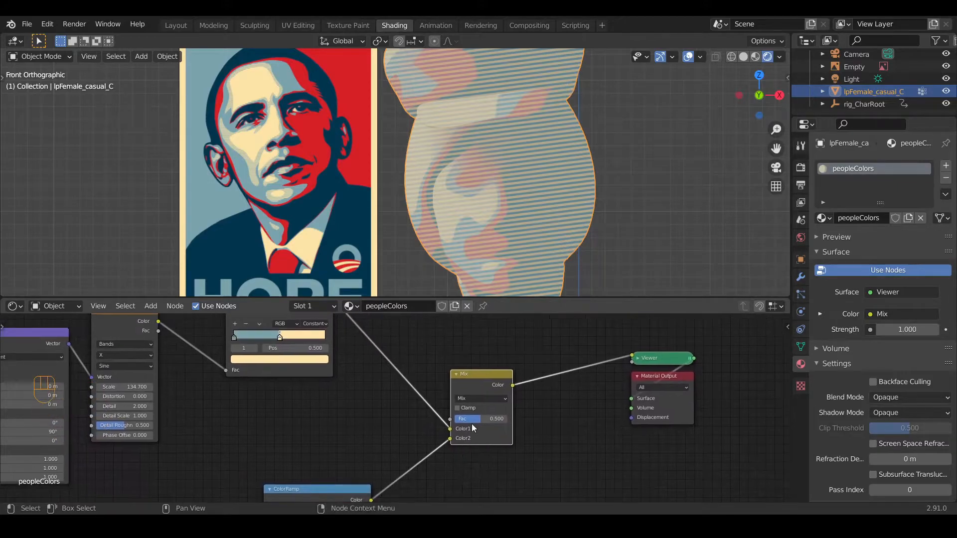
Step: Test the Mix node's factor at 0 and at 1, and settle on 0.600
left_click_drag(477, 423, 451, 423)
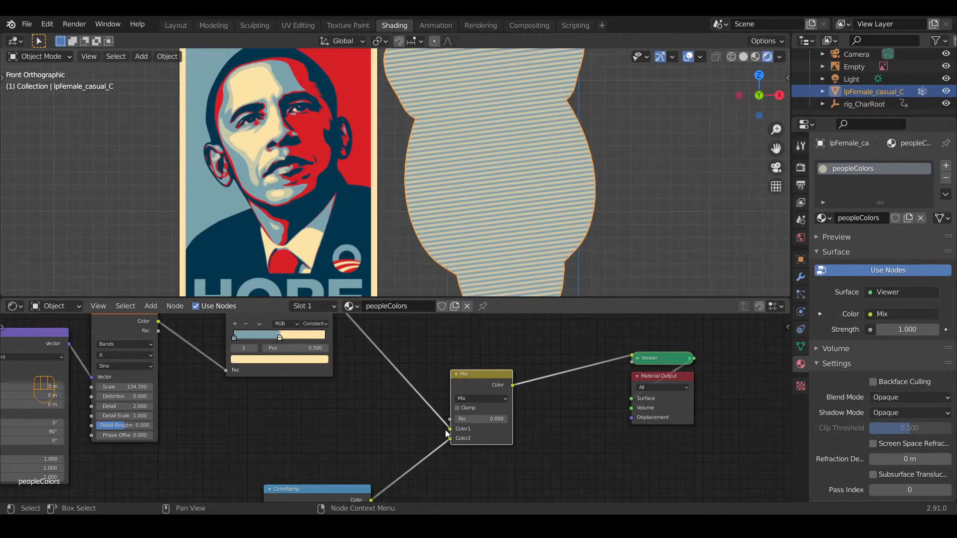
scroll(413, 415, "down", 2)
middle_click_drag(303, 400, 322, 425)
middle_click_drag(509, 447, 436, 368, "shift")
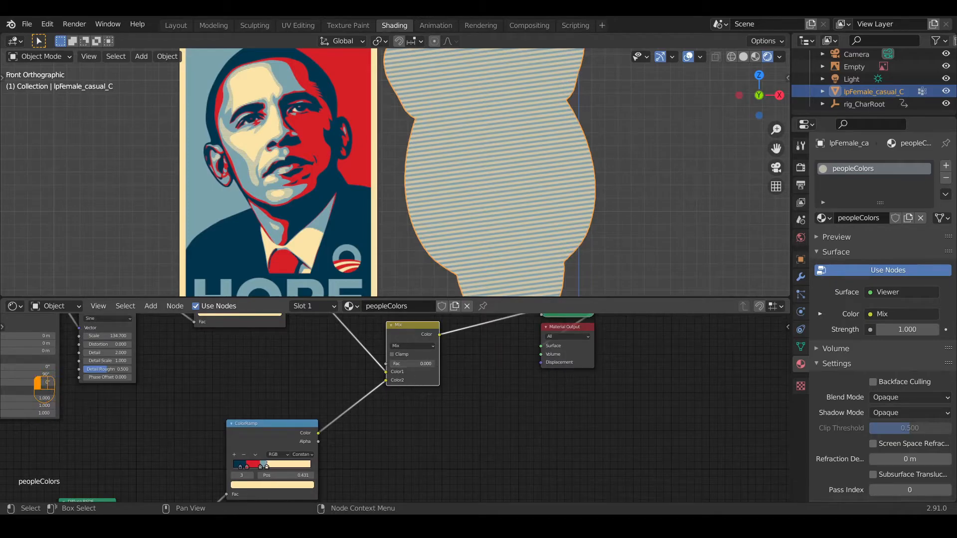
left_click_drag(400, 363, 441, 364)
scroll(405, 432, "up", 1)
middle_click_drag(382, 423, 483, 343, "shift")
middle_click_drag(483, 403, 336, 502, "shift")
middle_click_drag(260, 422, 414, 314, "shift")
mouse_move(529, 391)
middle_mouse_down("shift")
mouse_move(441, 465)
mouse_move(418, 310)
middle_mouse_up("shift")
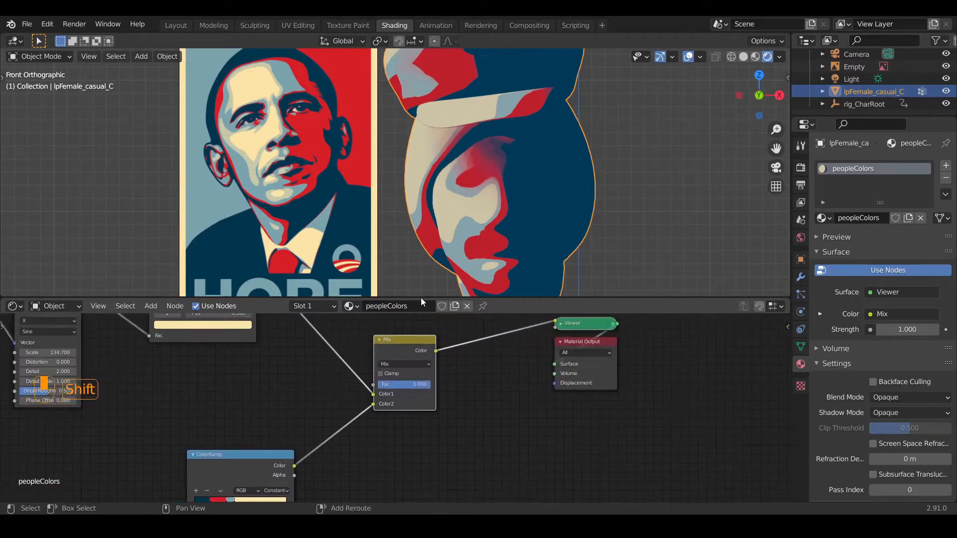
left_click_drag(430, 384, 410, 384)
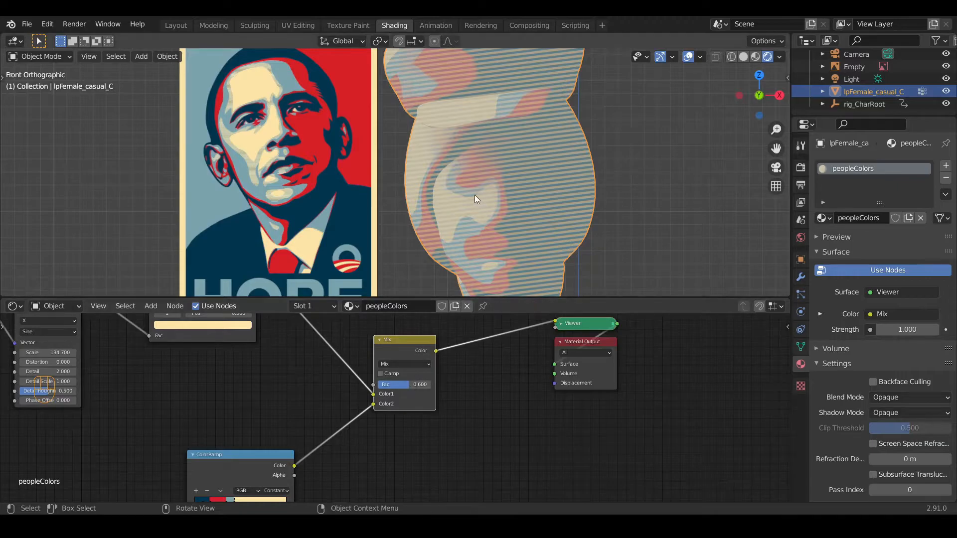
Step: Compare the mixed result with the poster's line shading and review how both node chains feed the Mix node
scroll(475, 196, "up", 3)
scroll(486, 194, "up", 5)
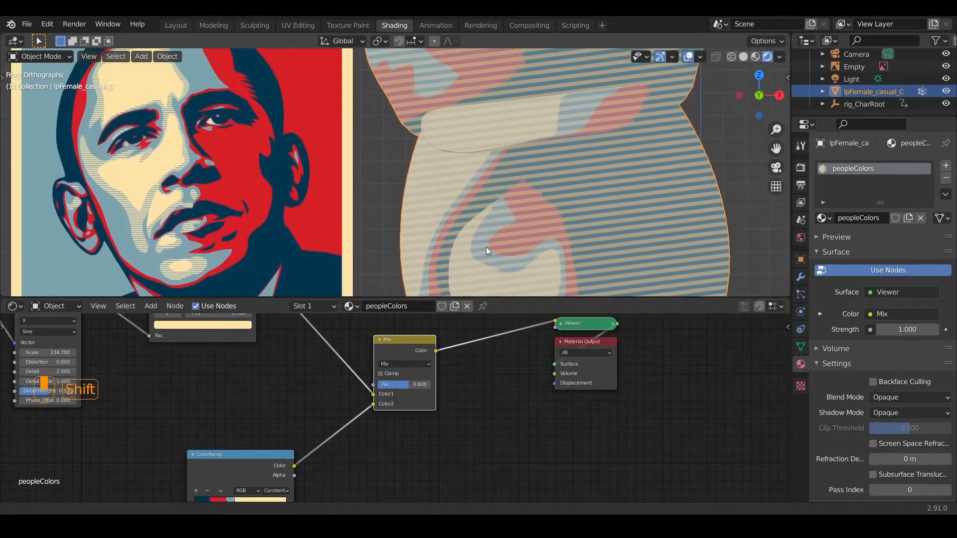
middle_click_drag(134, 184, 317, 174, "shift")
scroll(127, 214, "up", 3)
middle_click_drag(136, 212, 298, 195, "shift")
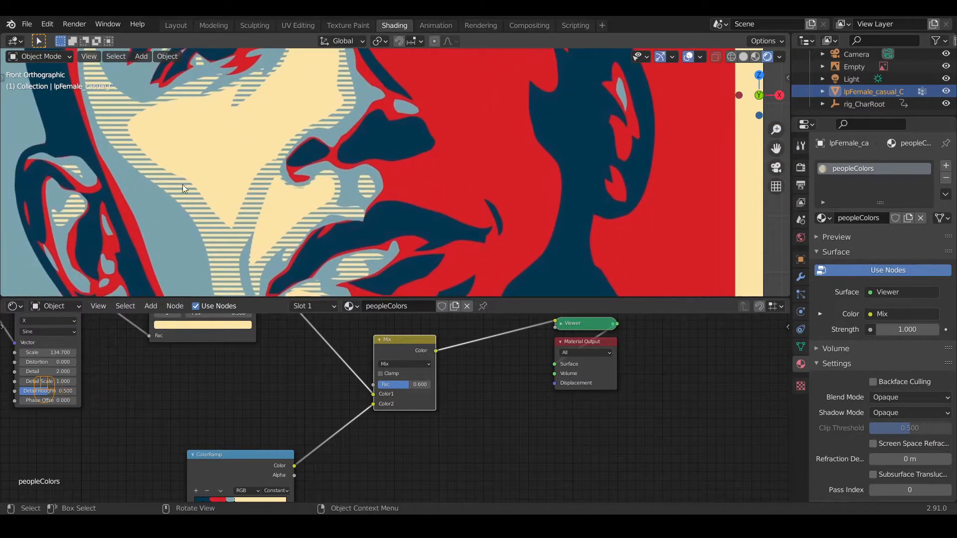
scroll(406, 379, "down", 4)
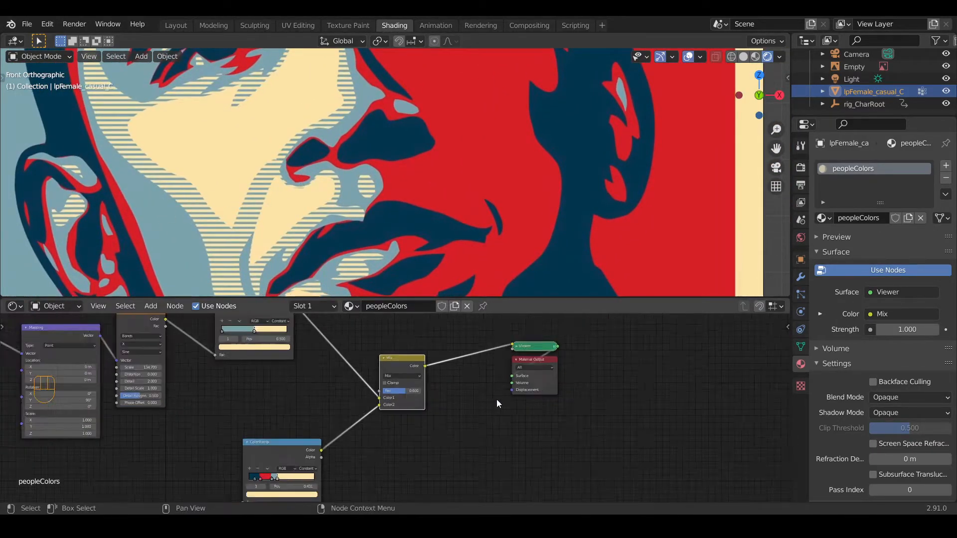
scroll(648, 204, "down", 6)
middle_click_drag(648, 204, 543, 204, "shift")
scroll(399, 387, "up", 3)
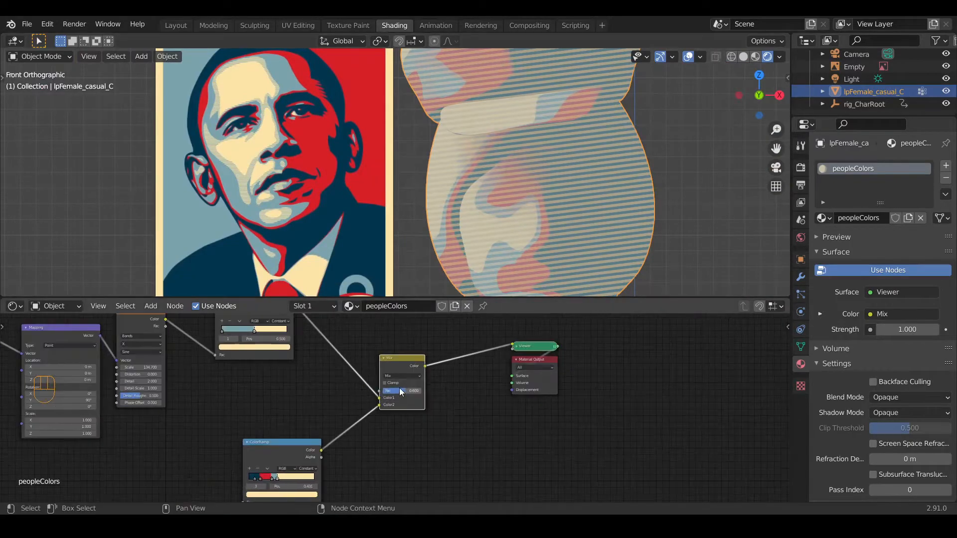
middle_click_drag(377, 400, 461, 439, "shift")
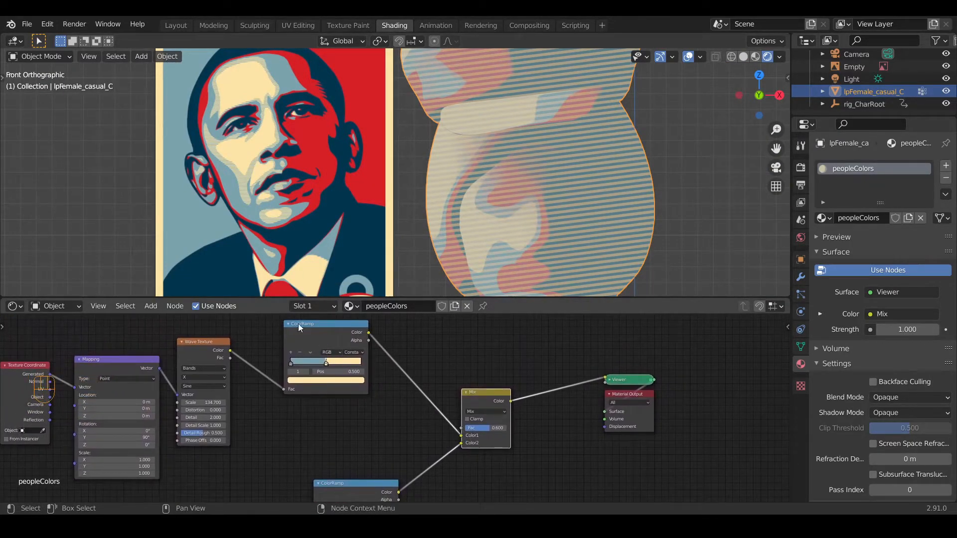
scroll(349, 413, "down", 3, "shift")
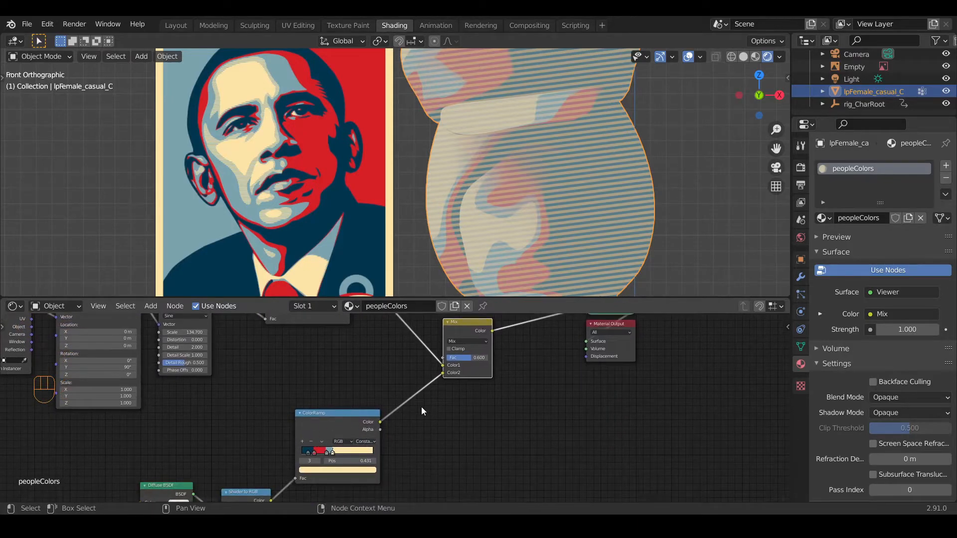
scroll(470, 407, "down", 2)
middle_click_drag(460, 424, 472, 457, "shift")
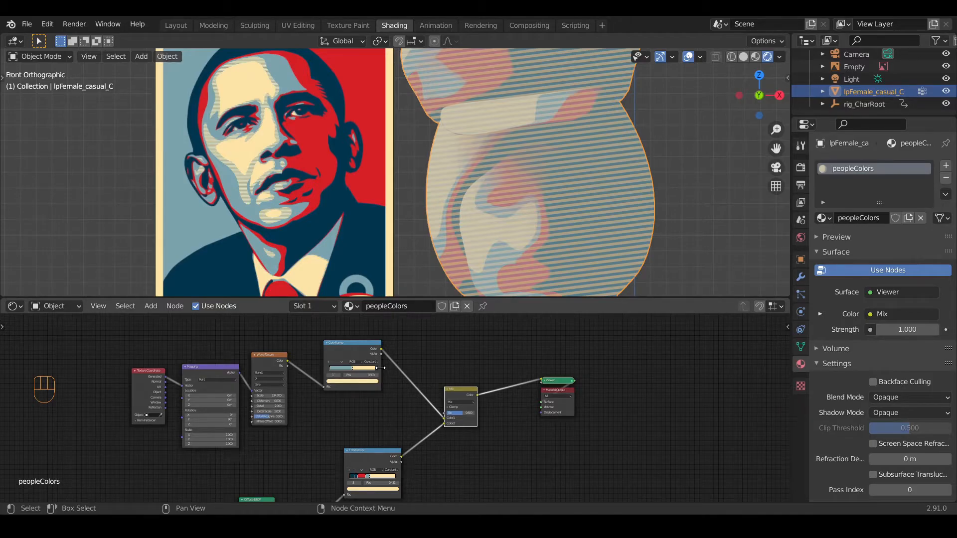
middle_click_drag(339, 403, 335, 406, "shift")
Step: Duplicate the poster-color ColorRamp and place the copy above the stripe chain
left_click(376, 456)
middle_click_drag(437, 466, 446, 488, "shift")
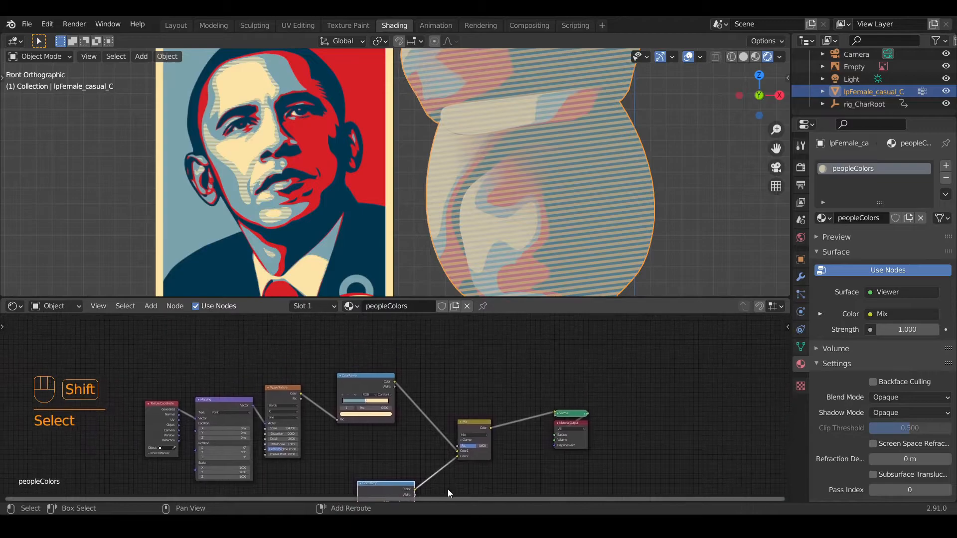
key("shift+d")
left_click(421, 495)
Step: Move the whole stripe chain, from Texture Coordinate to its ColorRamp, down and away from the duplicated ramp
left_click_drag(127, 368, 396, 454)
key("g")
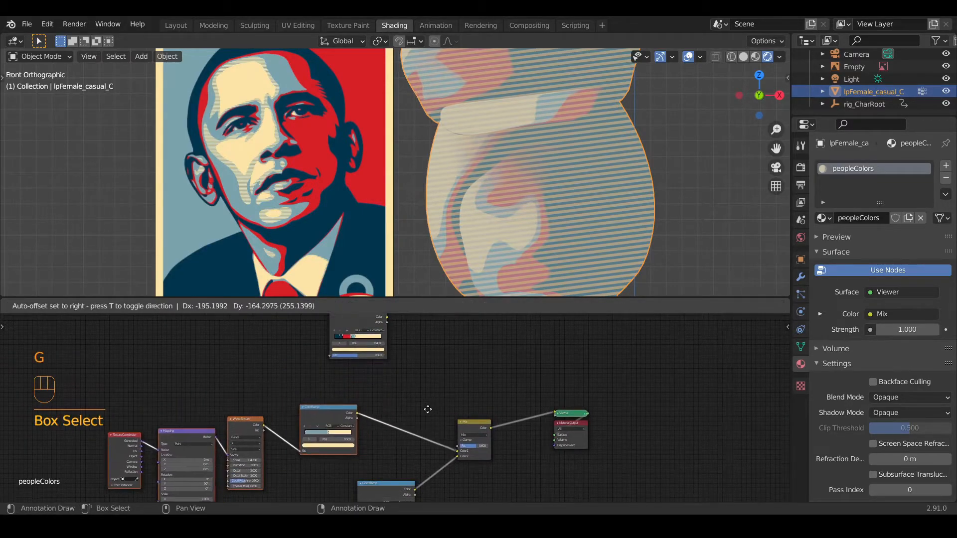
left_click(432, 406)
Step: Preview the duplicated ColorRamp on the character through the Viewer
middle_click_drag(351, 335, 402, 404)
scroll(325, 396, "up", 3)
left_click(309, 366)
scroll(311, 369, "up", 7)
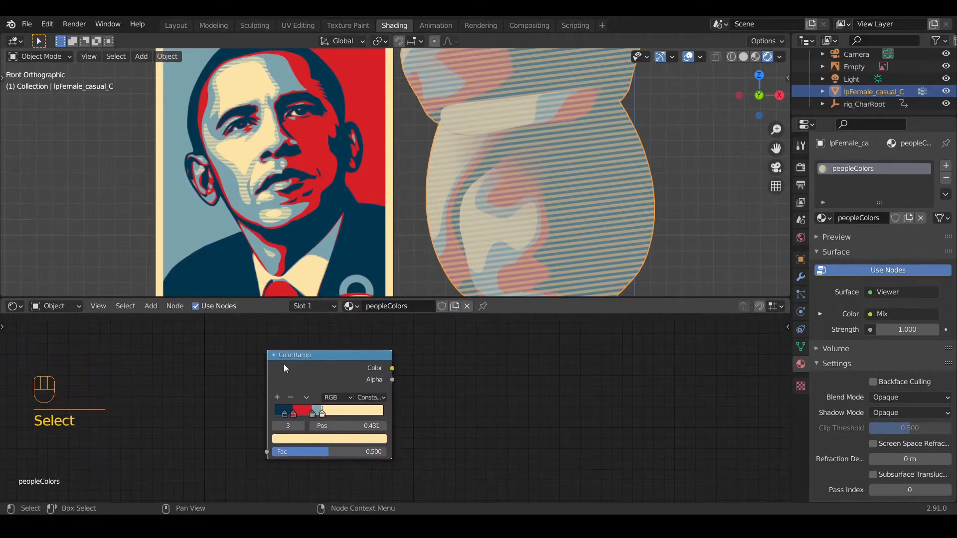
scroll(325, 356, "up", 1)
middle_click_drag(423, 405, 547, 358, "shift")
scroll(521, 376, "down", 10)
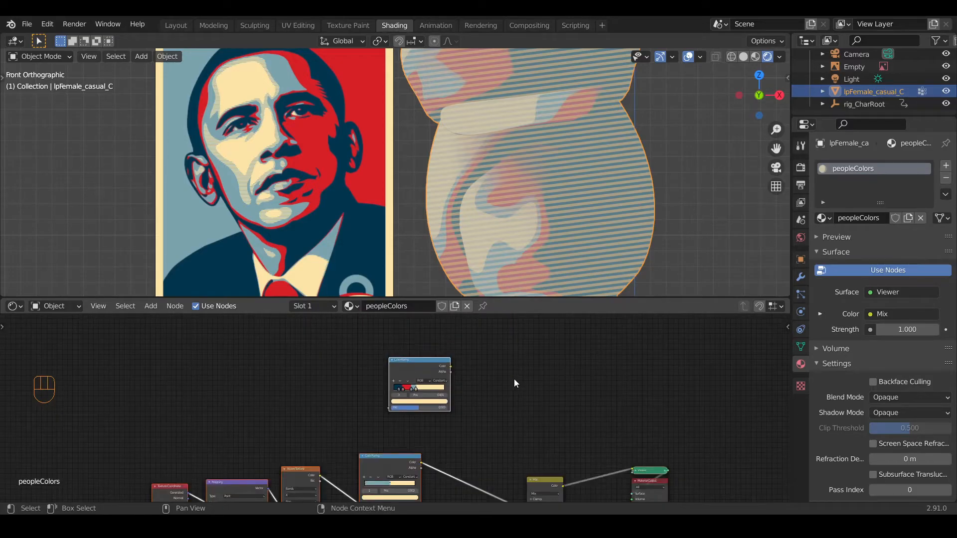
scroll(498, 393, "up", 3)
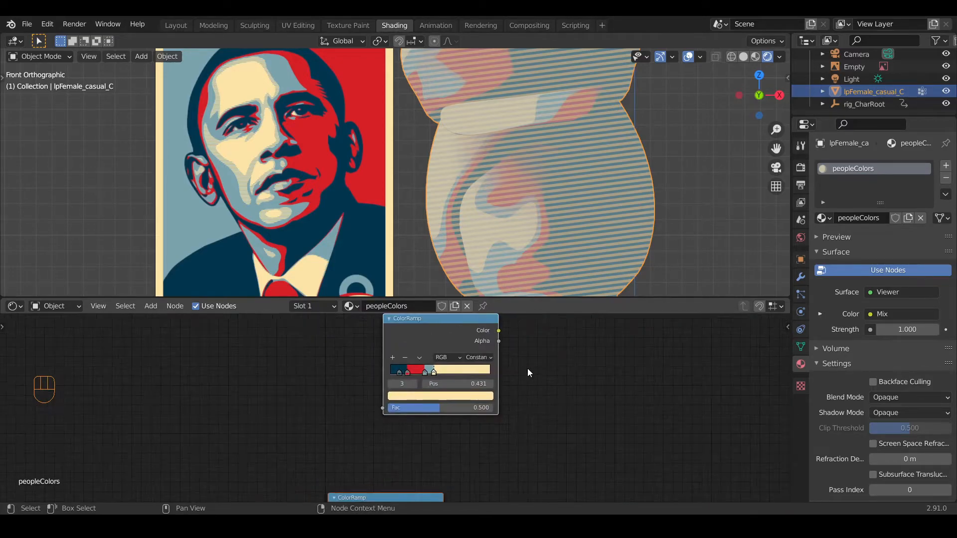
middle_click_drag(527, 369, 441, 384, "shift")
scroll(438, 387, "down", 3)
left_click(348, 336, "ctrl+shift")
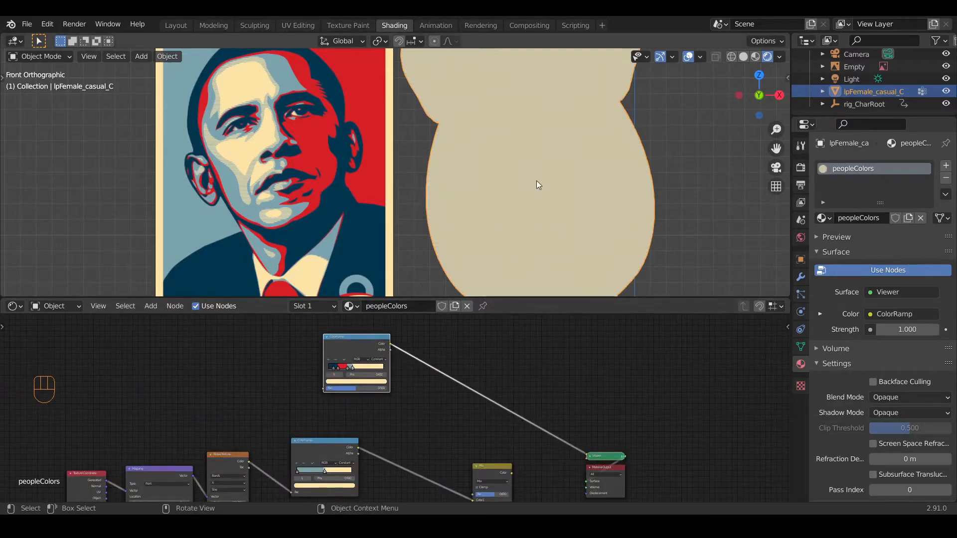
Step: Move the Diffuse BSDF and Shader to RGB nodes to the far left, ahead of the Texture Coordinate node
scroll(464, 415, "down", 2)
middle_click_drag(458, 416, 542, 458, "shift")
scroll(538, 454, "up", 4)
middle_click_drag(503, 381, 442, 403)
scroll(442, 402, "up", 4)
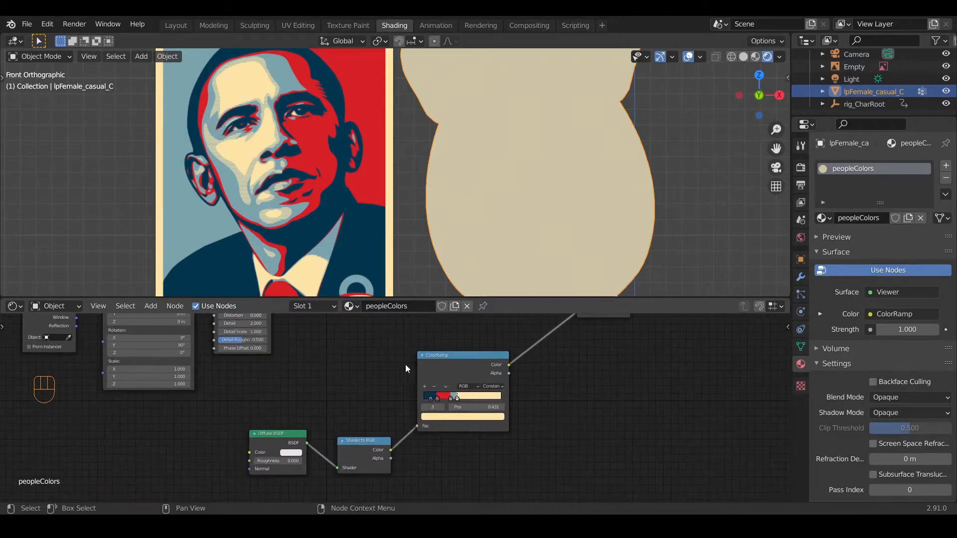
left_click_drag(234, 420, 412, 480)
key("g")
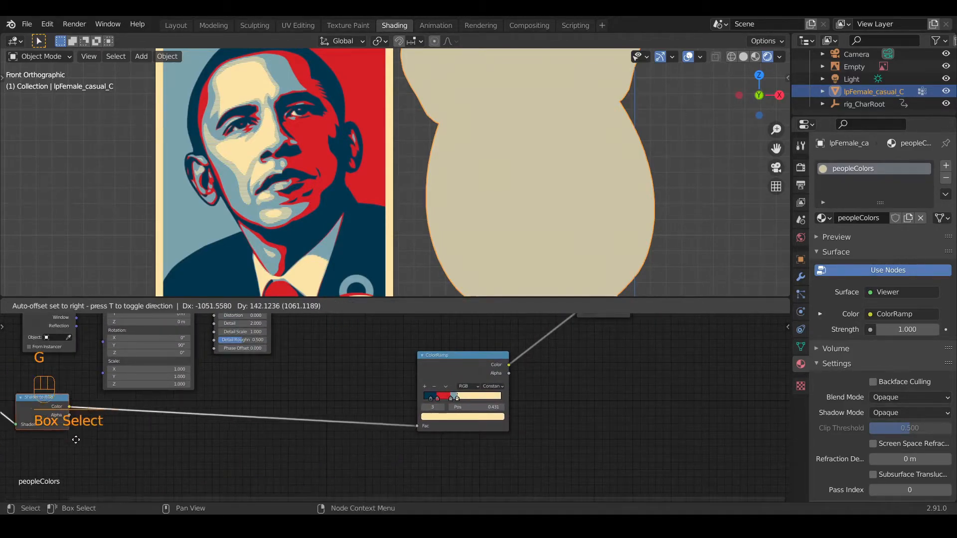
left_click(53, 444)
scroll(105, 441, "down", 3)
middle_click_drag(329, 490, 363, 458, "shift")
left_click_drag(169, 395, 320, 474)
key("g")
left_click(219, 399)
Step: Connect the Shader to RGB node's Color output to the Fac input of the duplicated ColorRamp
scroll(244, 398, "down", 2)
middle_click_drag(244, 399, 233, 468, "shift")
scroll(238, 437, "up", 1)
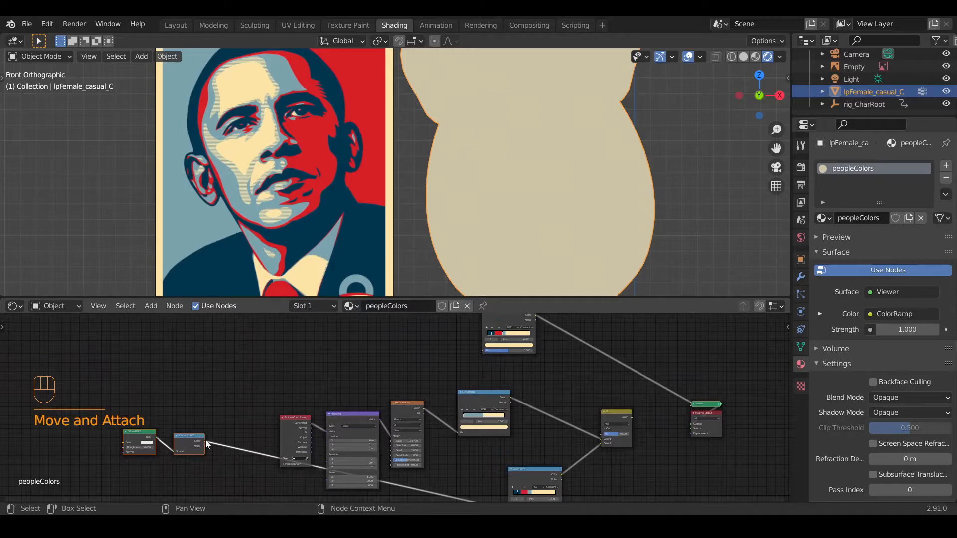
left_click_drag(205, 441, 486, 351)
middle_click_drag(239, 448, 280, 398, "shift")
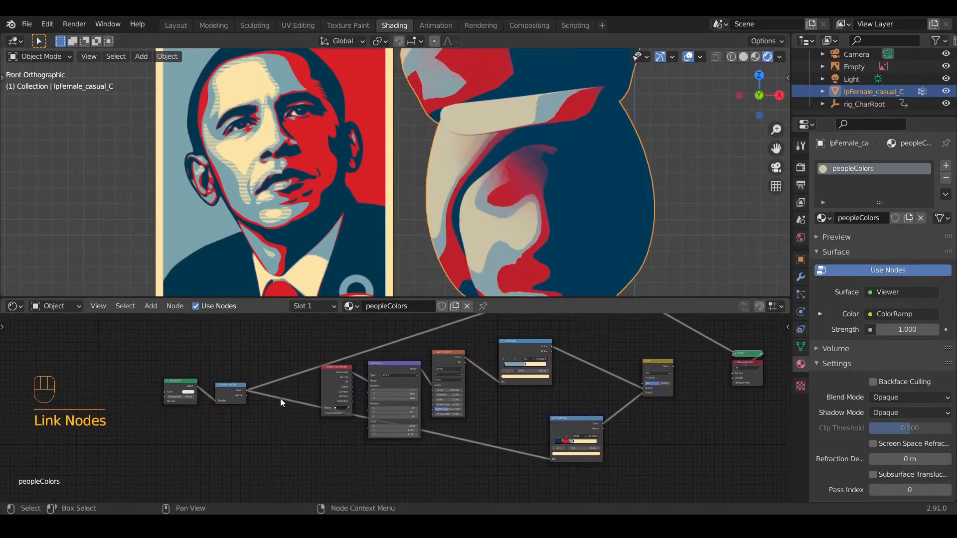
Step: Add a reroute point across both links leaving the Shader to RGB node and move it closer to that node
right_click_drag(269, 358, 271, 439, "shift")
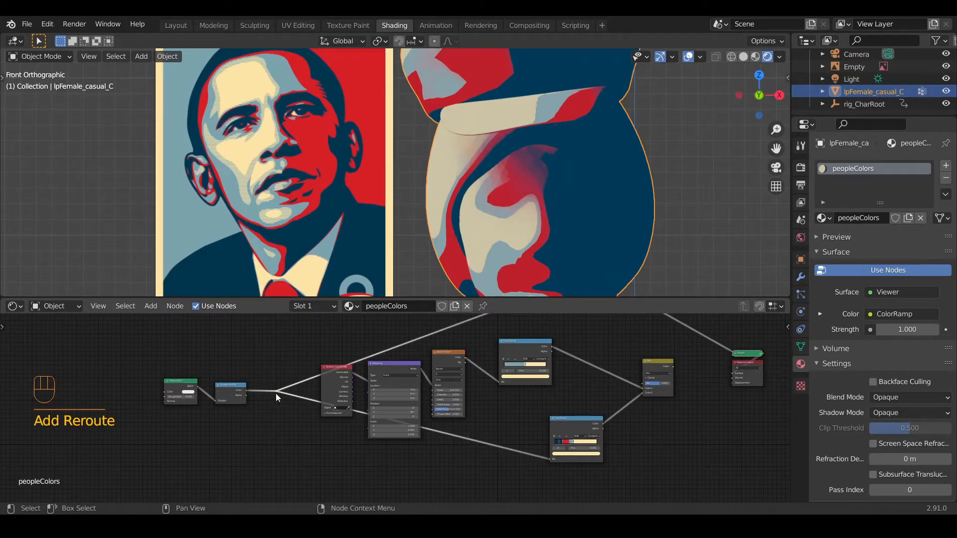
left_click(276, 393)
key("g")
left_click_drag(268, 382, 282, 409)
key("g")
left_click(268, 409)
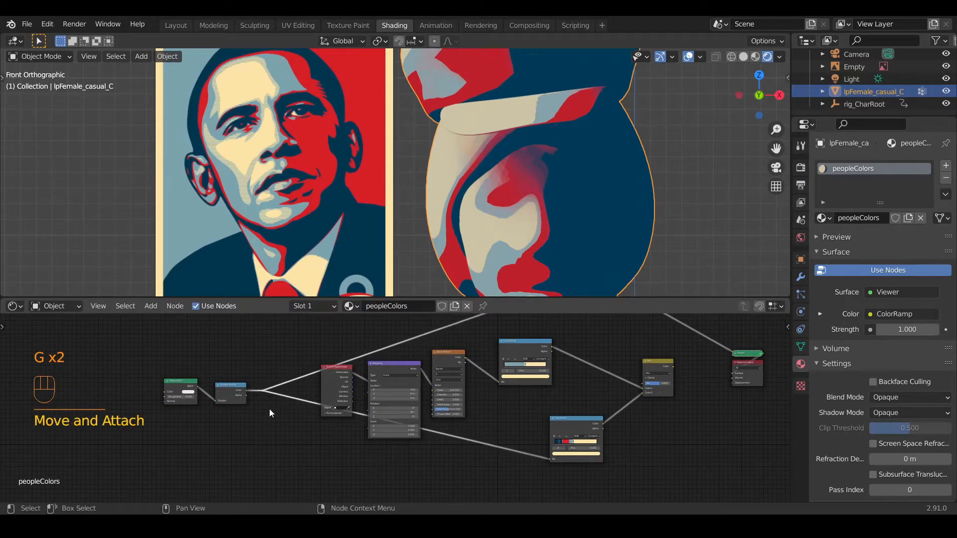
Step: Add a second reroute on the duplicated ramp's link and place it straight above the first, clear of the stripe chain
right_click_drag(300, 358, 315, 380, "shift")
left_click(305, 372)
middle_click_drag(305, 370, 299, 409, "shift")
left_click_drag(288, 409, 304, 422)
key("g")
left_click(262, 338)
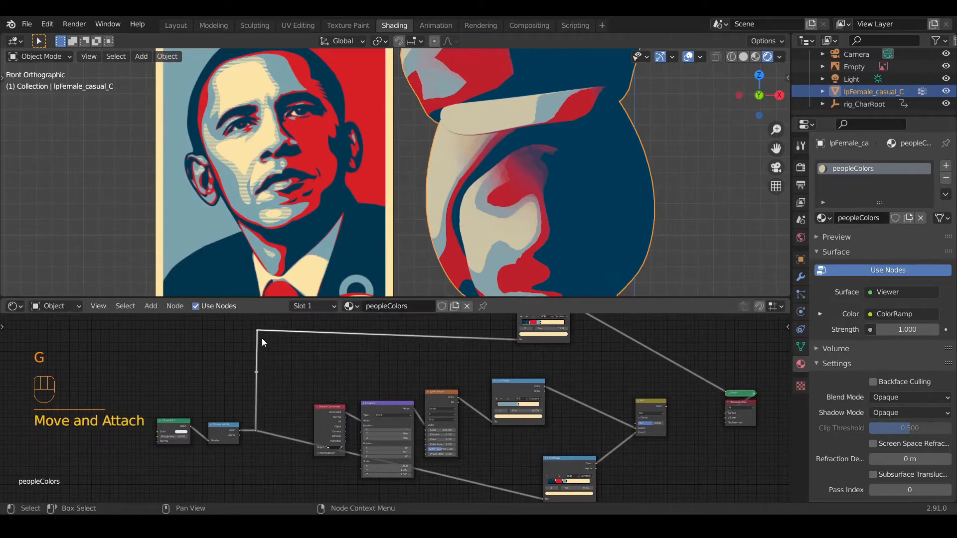
Step: Add a reroute point on the lower ColorRamp's link and place it straight below the shared reroute, clear of the stripe chain
right_click_drag(283, 454, 284, 455, "shift")
middle_click_drag(286, 447, 291, 381, "shift")
left_click_drag(278, 365, 295, 387)
key("g")
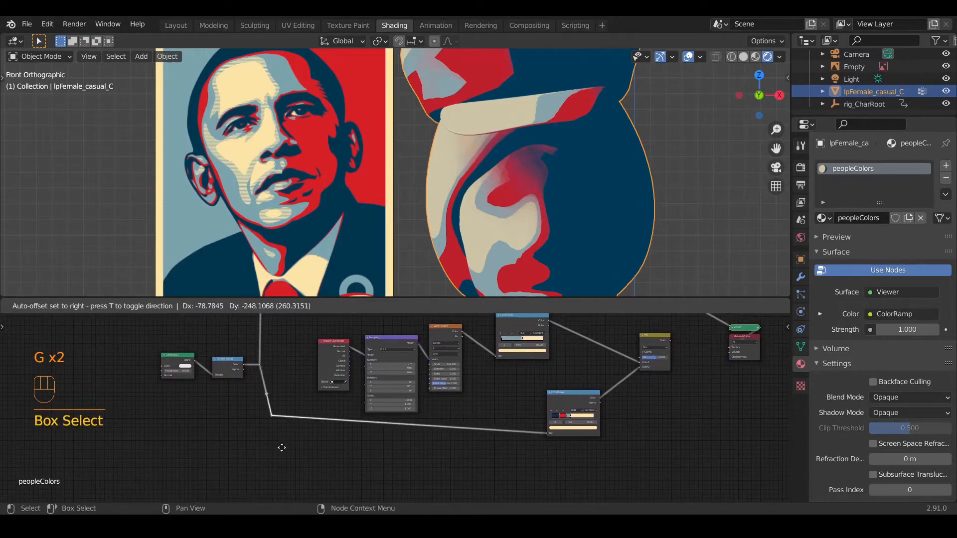
left_click(274, 467)
Step: Examine the Mix node's inputs and the striped transition areas on the poster's face
middle_click_drag(516, 421, 361, 359, "shift")
scroll(441, 399, "up", 13)
scroll(462, 408, "down", 5)
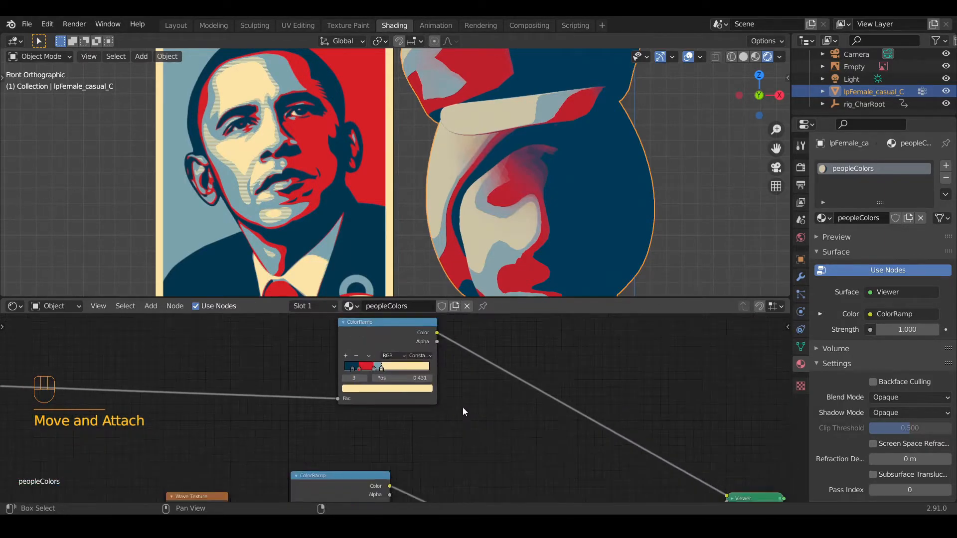
scroll(470, 456, "down", 3)
middle_click_drag(449, 325, 465, 328, "shift")
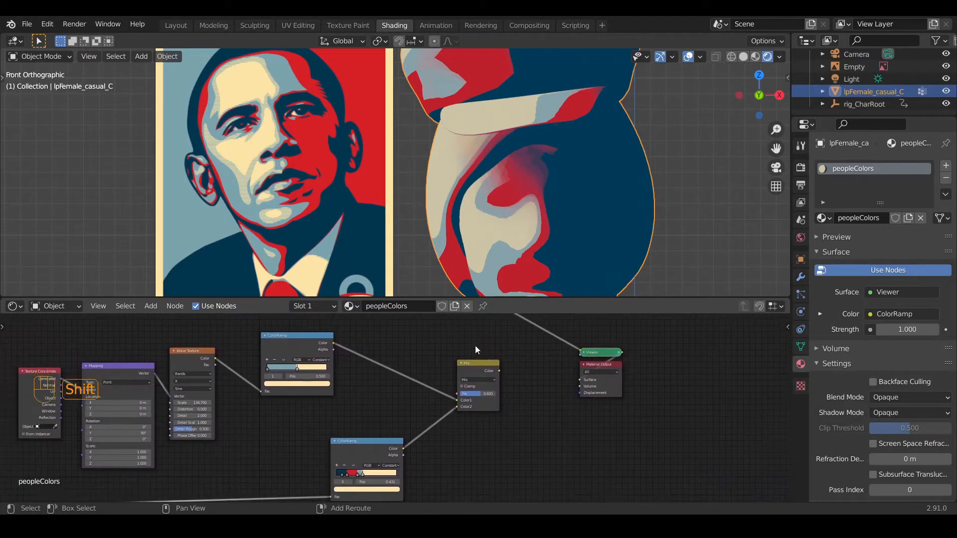
scroll(448, 389, "up", 4)
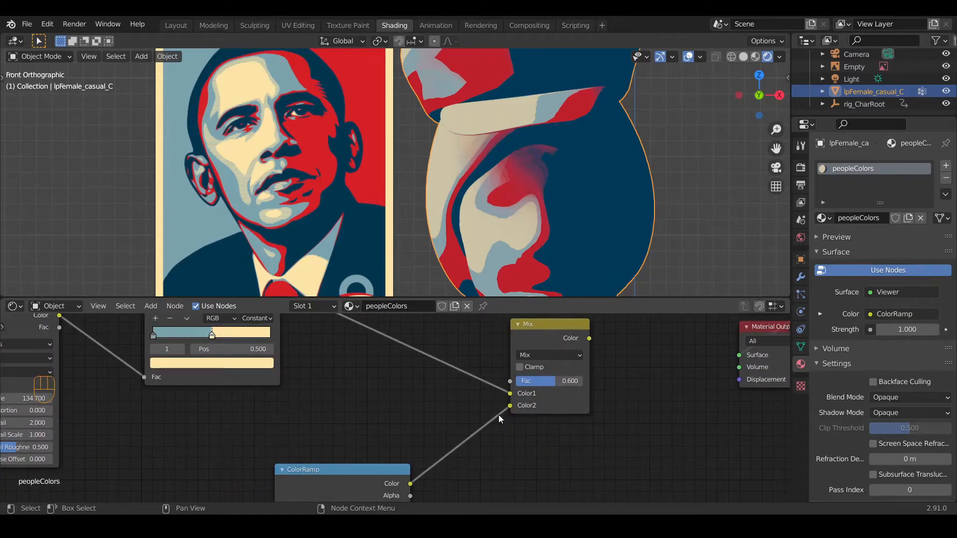
scroll(402, 402, "down", 2)
middle_click_drag(348, 399, 407, 488, "shift")
scroll(288, 274, "up", 5)
middle_click_drag(179, 184, 391, 234, "shift")
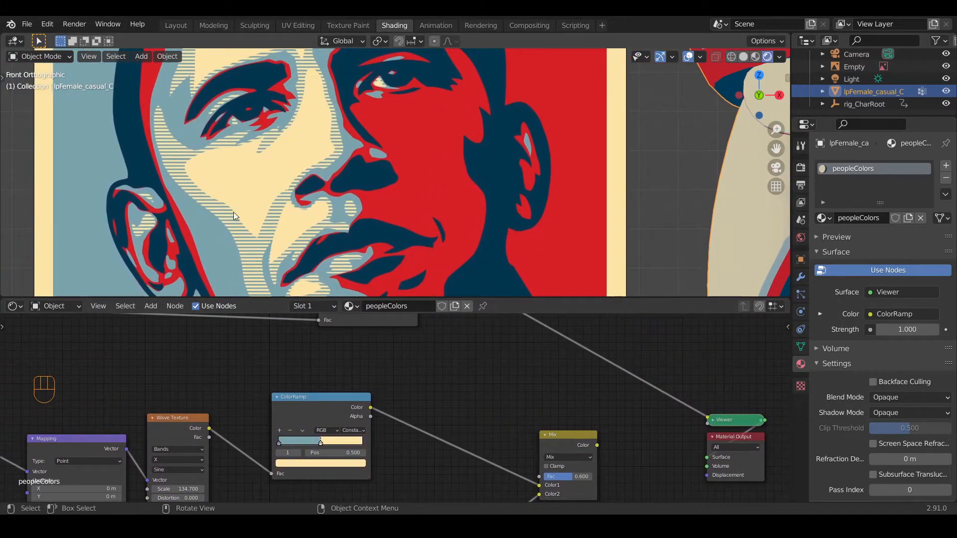
Step: Change the dark blue stop of the duplicated upper ColorRamp to pure white
scroll(383, 386, "down", 5)
middle_click_drag(407, 364, 385, 445, "shift")
scroll(384, 389, "up", 9)
scroll(375, 406, "up", 6)
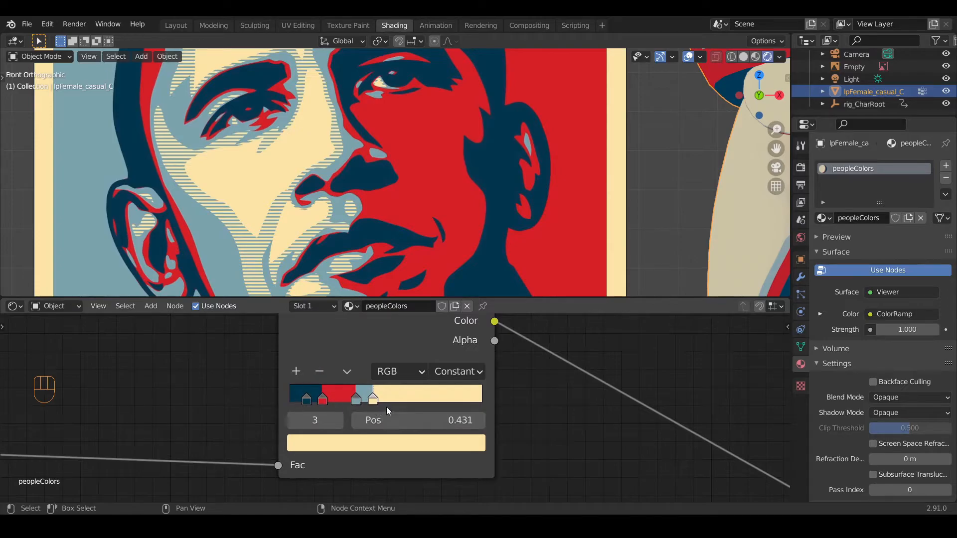
left_click(306, 400)
left_click(325, 442)
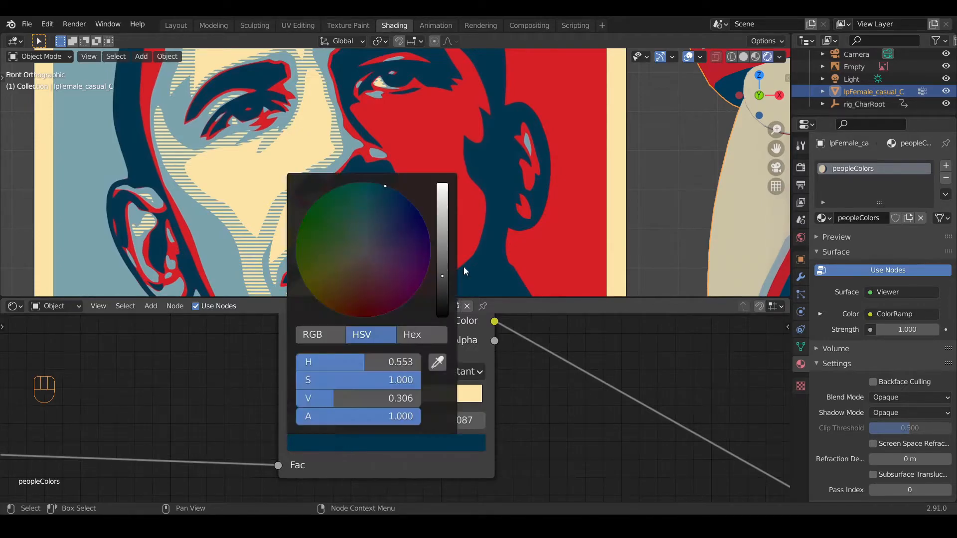
left_click_drag(442, 271, 442, 185)
left_click_drag(361, 381, 299, 381)
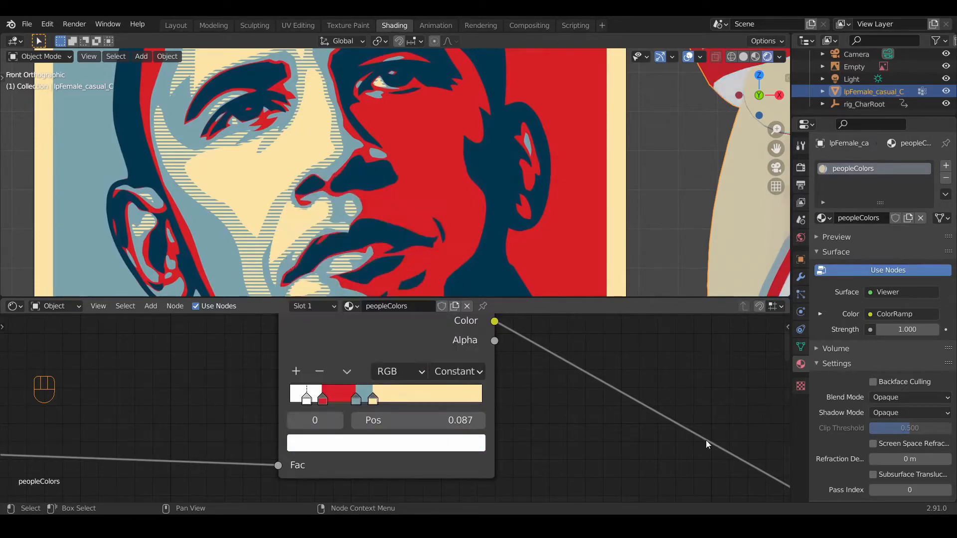
Step: Change the red and cream stops of the upper ColorRamp to pure white
left_click(327, 400)
left_click(349, 442)
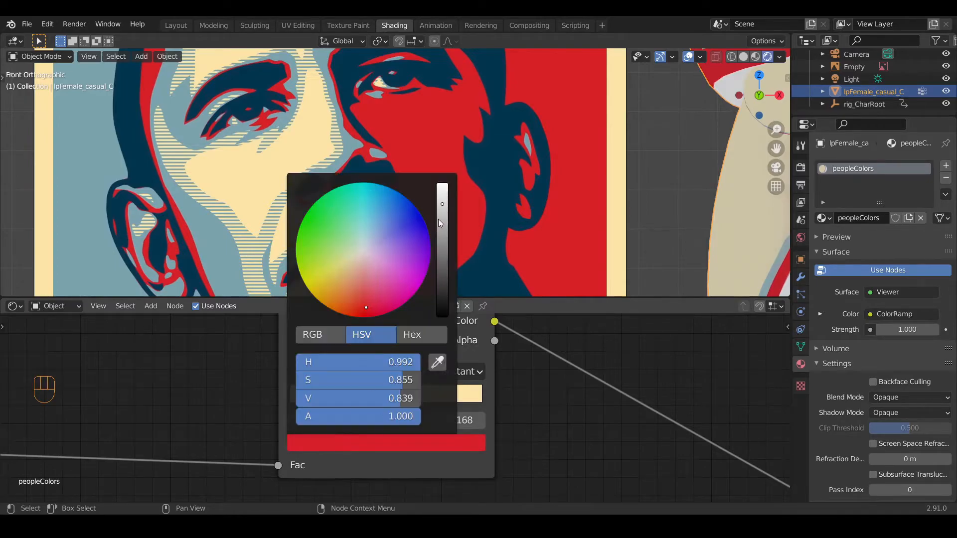
left_click_drag(439, 219, 442, 183)
left_click_drag(401, 380, 299, 380)
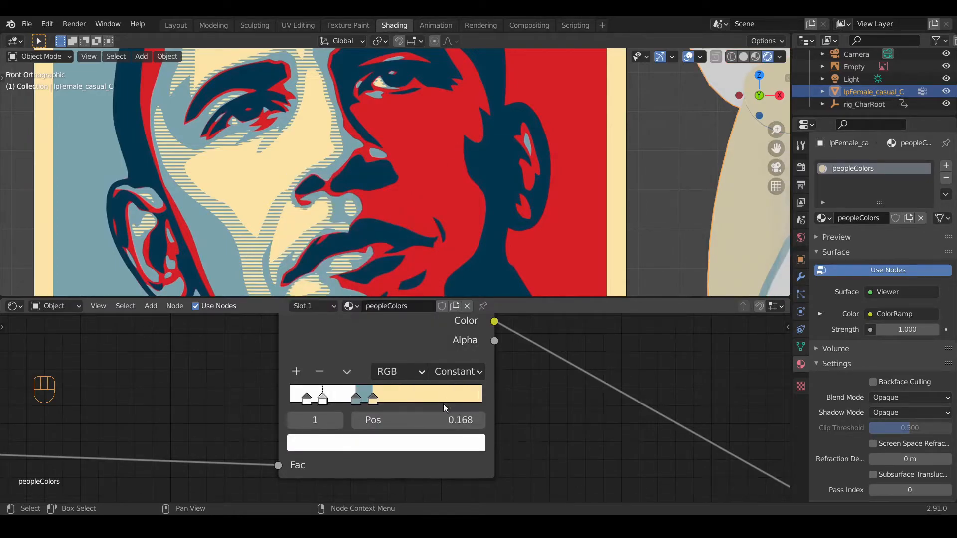
left_click(373, 400)
left_click(354, 444)
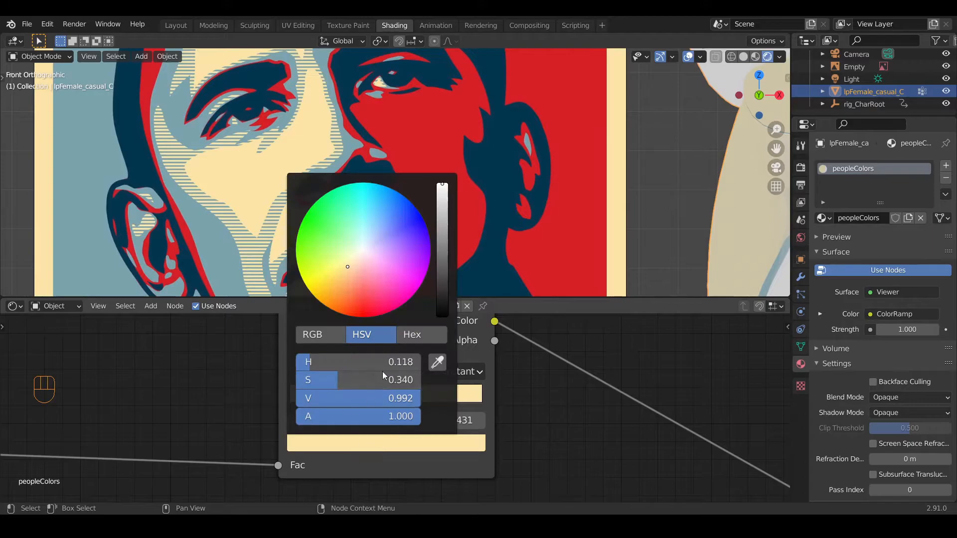
left_click_drag(342, 379, 299, 379)
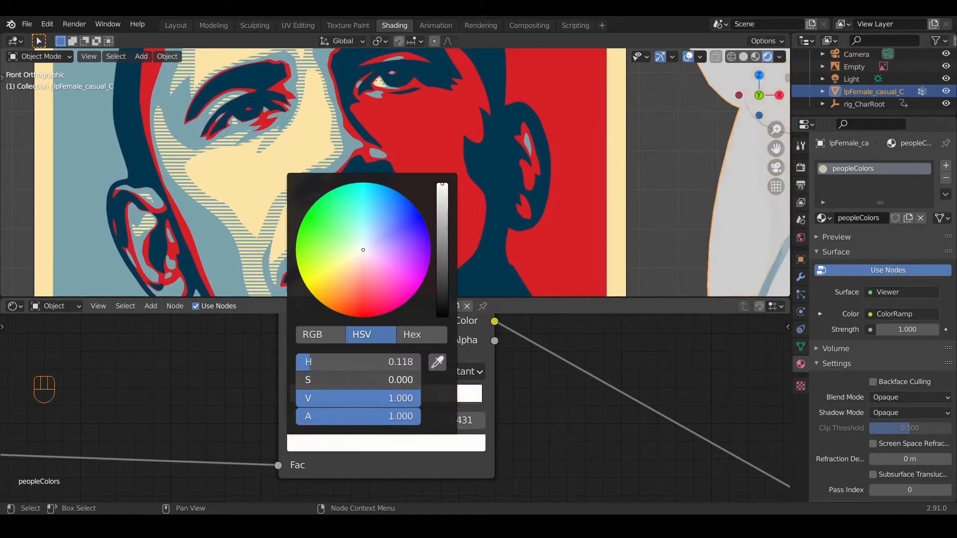
Step: Change the remaining light blue stop of the upper ColorRamp to black, making the ramp a mask
left_click(356, 399)
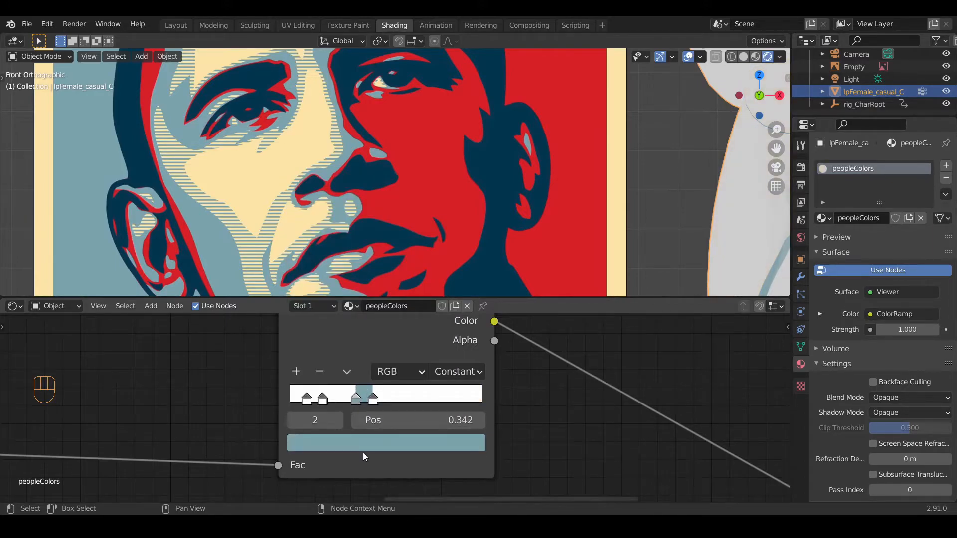
left_click(363, 443)
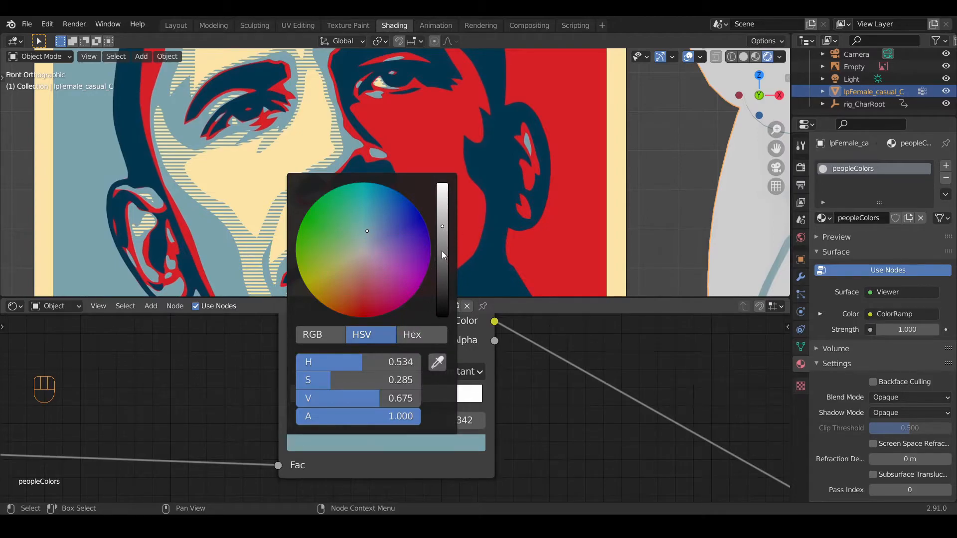
left_click_drag(445, 253, 445, 314)
scroll(579, 145, "down", 6)
middle_click_drag(600, 181, 536, 164, "shift")
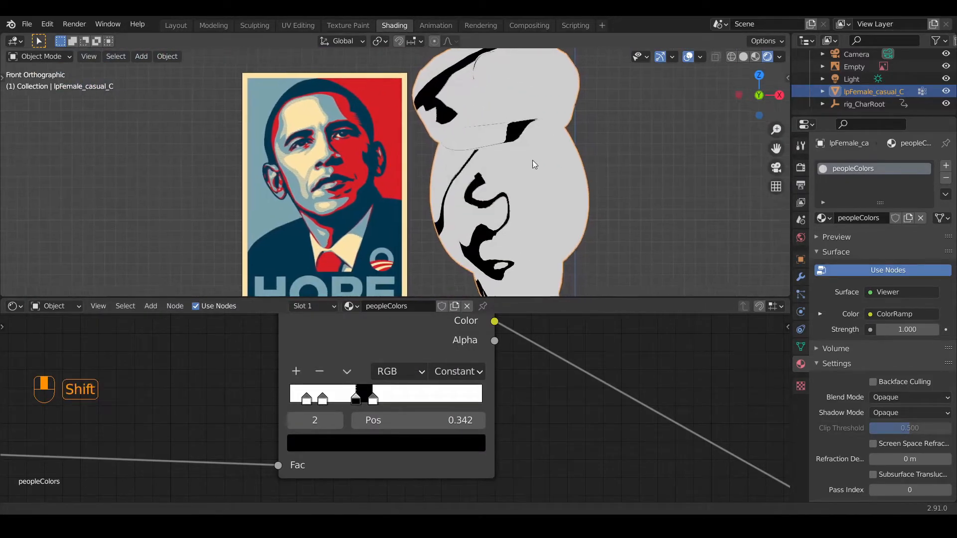
Step: Connect the black-and-white ColorRamp's Color output to the Mix node's Fac input and preview the Mix node
scroll(503, 166, "up", 4)
scroll(504, 167, "down", 6)
scroll(494, 383, "down", 5)
scroll(497, 397, "down", 5)
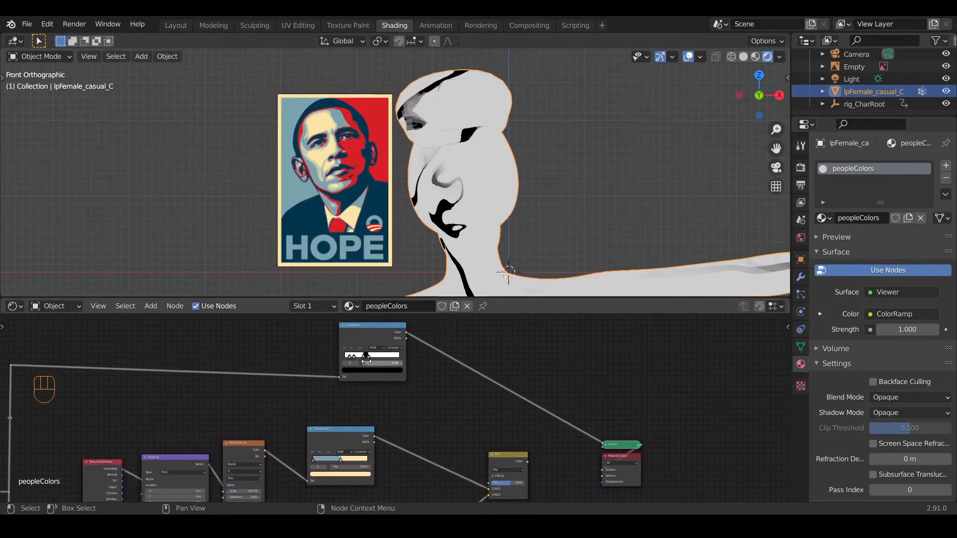
middle_click_drag(457, 424, 378, 363, "shift")
scroll(425, 390, "down", 2)
left_click_drag(363, 355, 421, 458)
left_click(434, 440, "ctrl+shift")
Step: Examine the stripe bands on the character's face and the ColorRamps feeding the Mix node
scroll(477, 208, "up", 7)
middle_click_drag(477, 207, 383, 129, "shift")
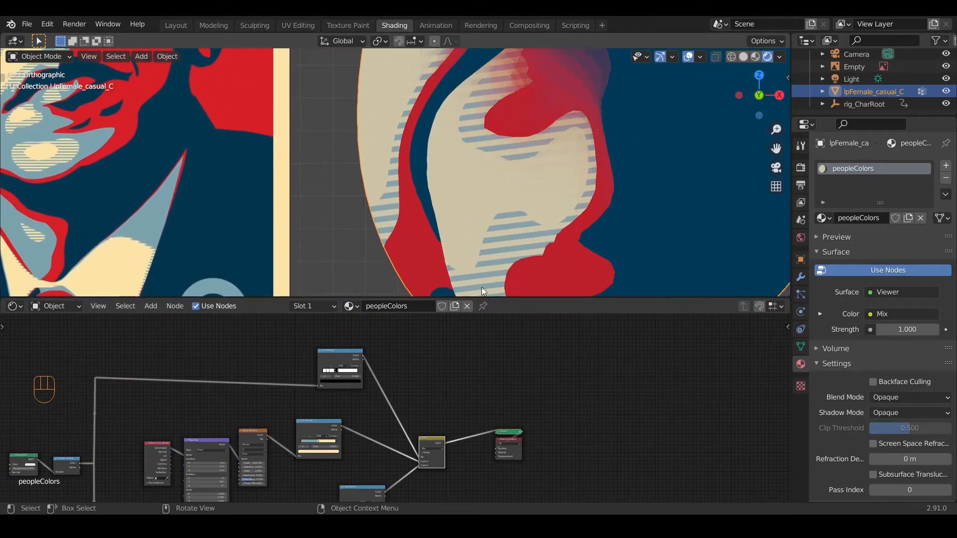
scroll(395, 407, "up", 3)
middle_click_drag(349, 466, 363, 472, "shift")
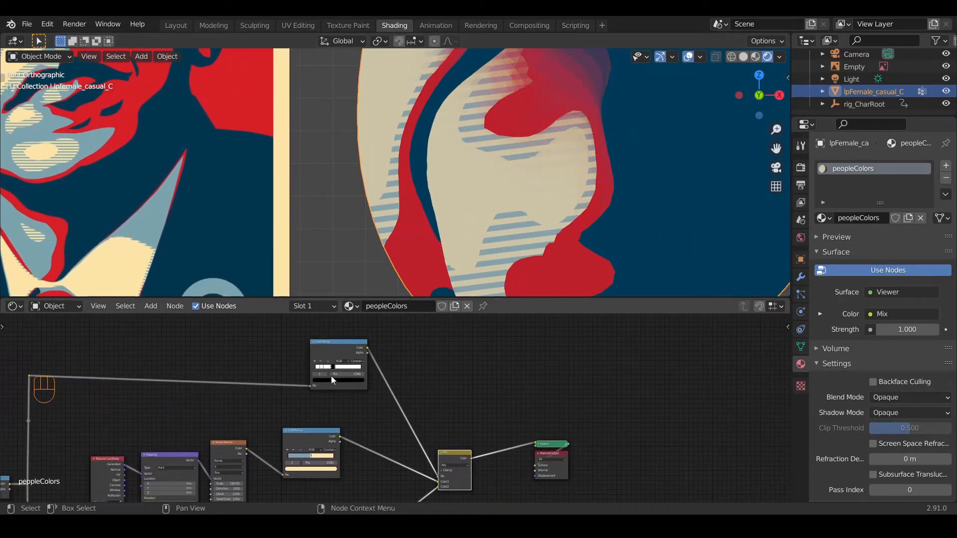
middle_click_drag(357, 415, 304, 390, "shift")
scroll(406, 366, "up", 3)
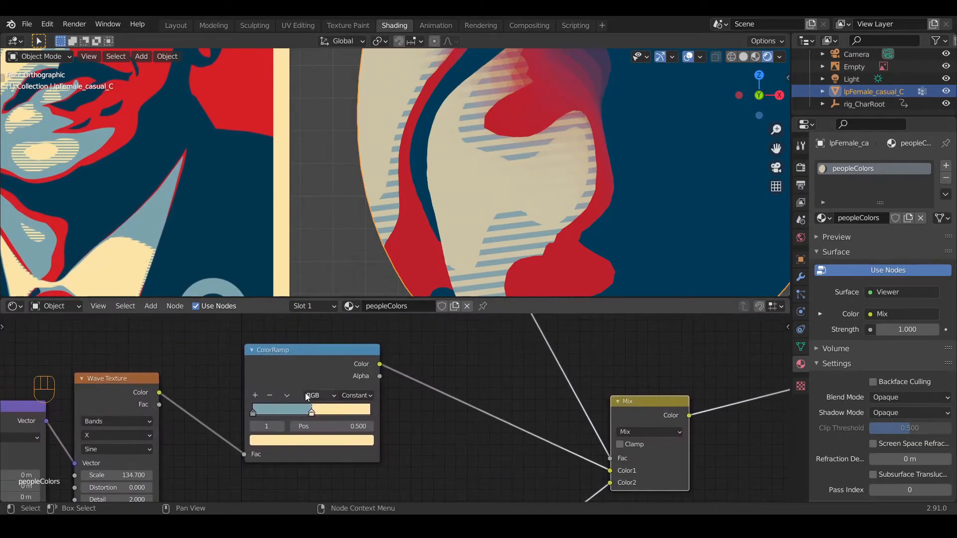
scroll(452, 441, "down", 3)
scroll(517, 213, "down", 8)
middle_click_drag(425, 474, 535, 437, "shift")
middle_click_drag(655, 397, 602, 501, "shift")
middle_click_drag(602, 318, 643, 501, "shift")
Step: Compare the width of the striped bands on the poster's face with those on the character
scroll(398, 171, "up", 6)
middle_click_drag(231, 159, 410, 264, "shift")
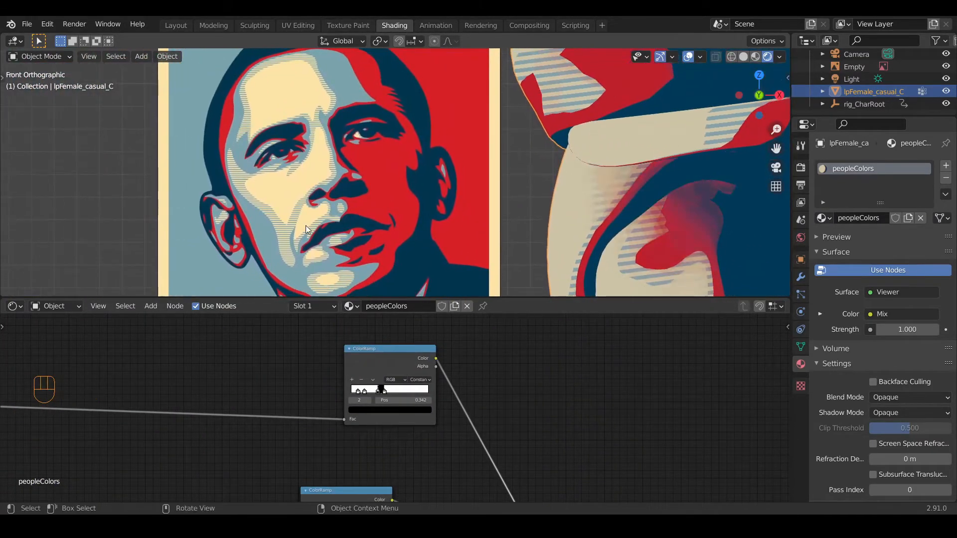
scroll(312, 217, "up", 4)
middle_click_drag(254, 207, 444, 131, "shift")
scroll(274, 182, "up", 4)
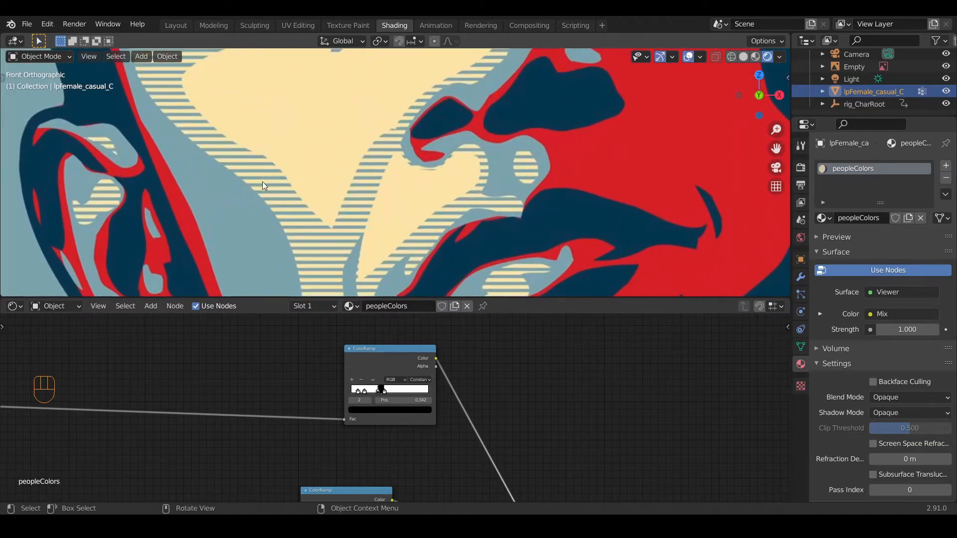
scroll(410, 416, "down", 2)
scroll(381, 376, "up", 3)
scroll(513, 200, "down", 10)
middle_click_drag(544, 201, 415, 207, "shift")
Step: Narrow the mask ramp's black band by moving its black stop to position 0.397
scroll(428, 204, "up", 5)
scroll(366, 394, "up", 2)
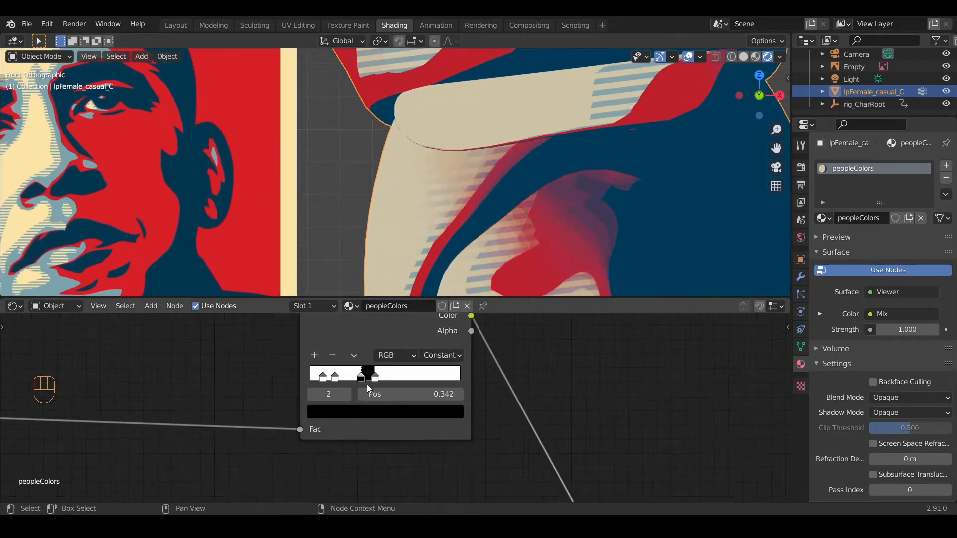
scroll(367, 385, "up", 2)
scroll(339, 391, "up", 1)
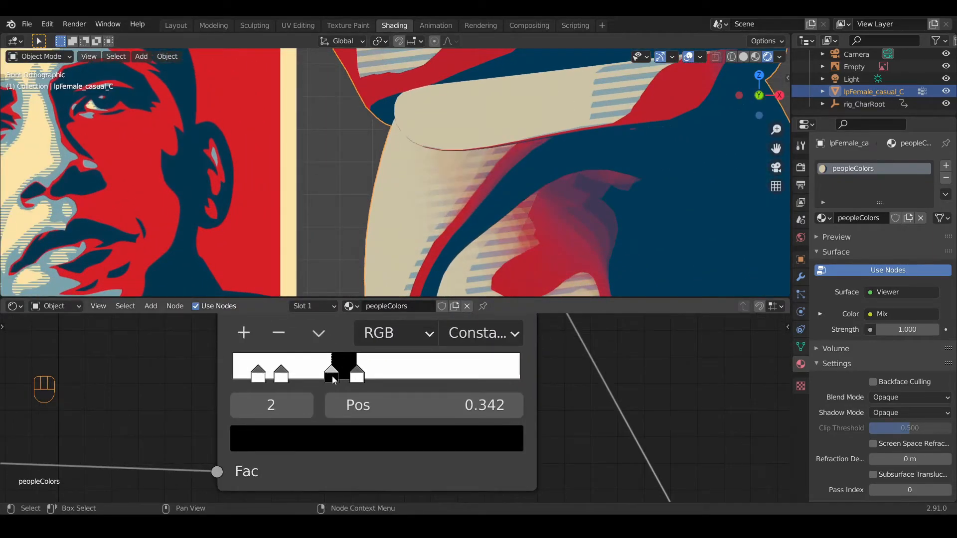
left_click_drag(333, 379, 348, 381, "shift")
Step: Rotate the character about the global Z axis so that its face turns more toward the front view
scroll(490, 223, "down", 5)
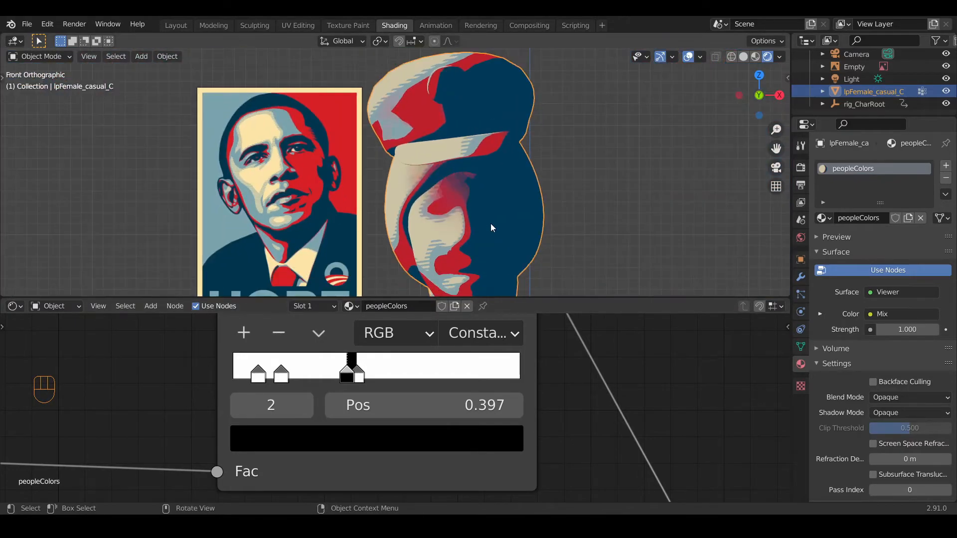
scroll(491, 227, "down", 6)
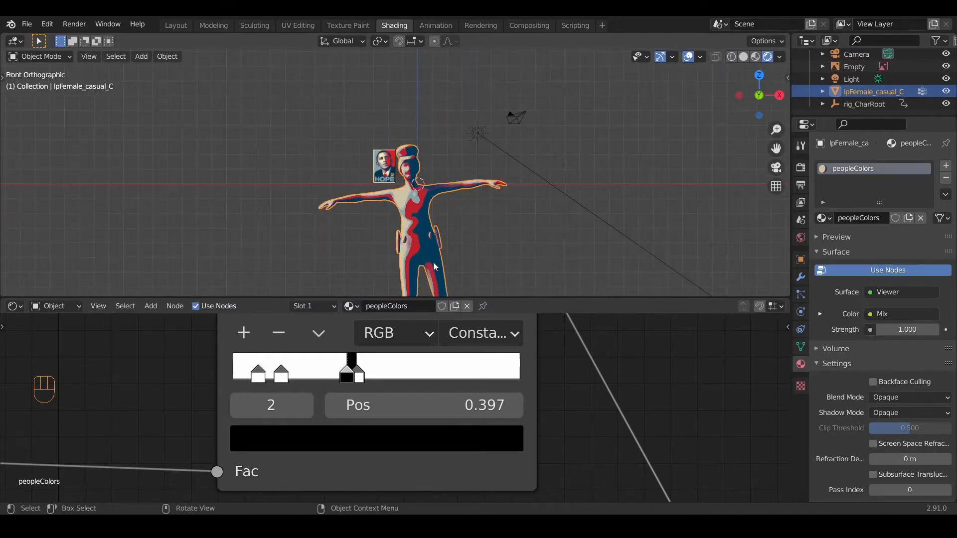
scroll(462, 202, "up", 8)
scroll(486, 386, "down", 8)
scroll(482, 385, "down", 3)
middle_click_drag(489, 420, 544, 367, "shift")
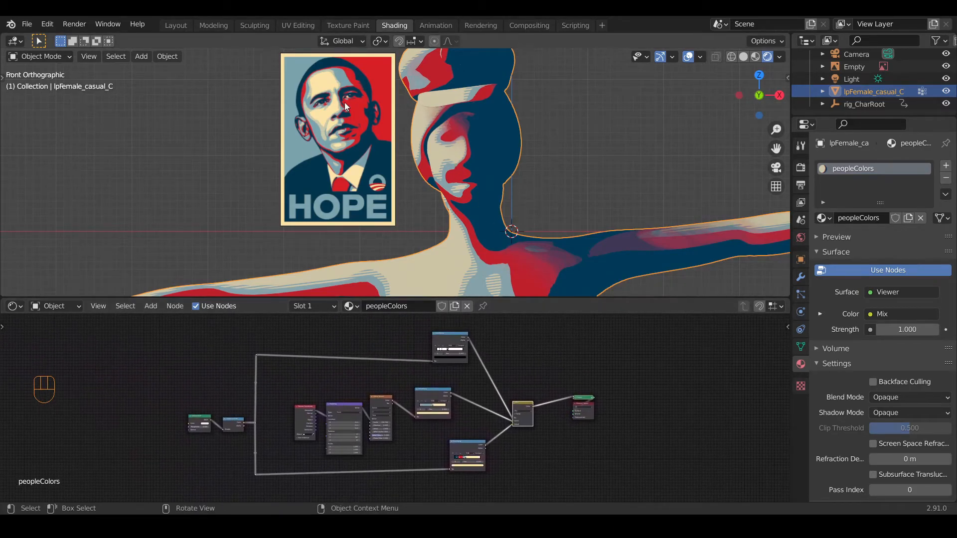
left_click(466, 179)
key("r")
key("z")
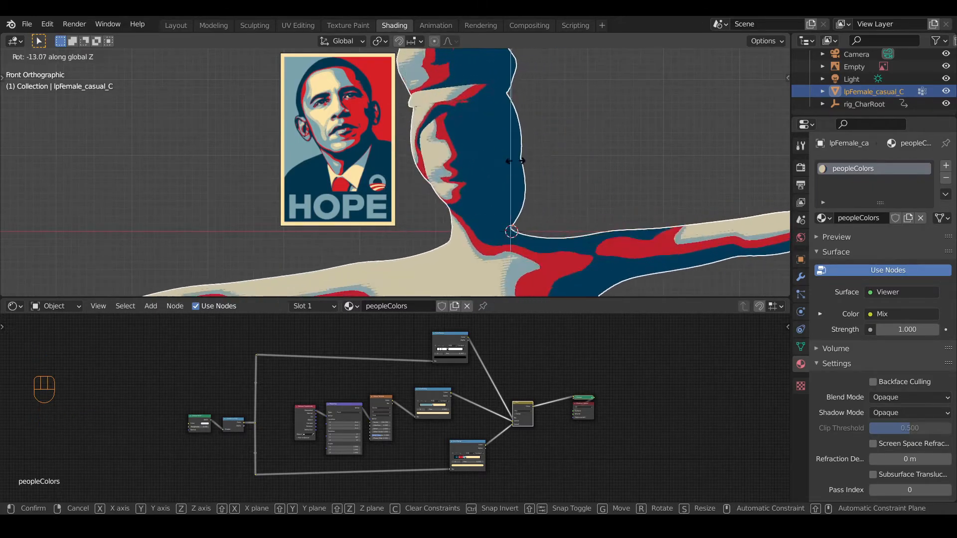
left_click(528, 250)
Step: Connect the Mix node's Color output to the Surface input of the Material Output
scroll(499, 393, "up", 1)
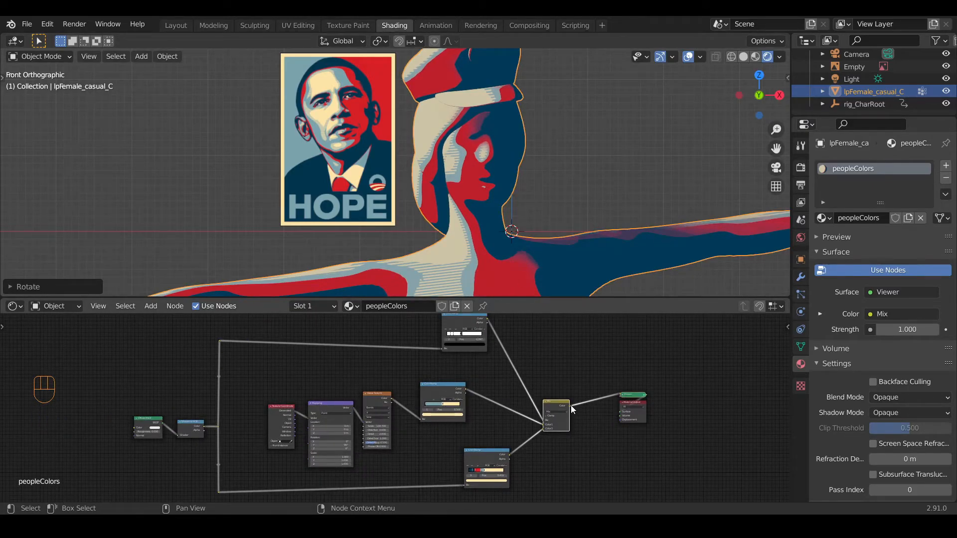
left_click_drag(569, 407, 621, 414)
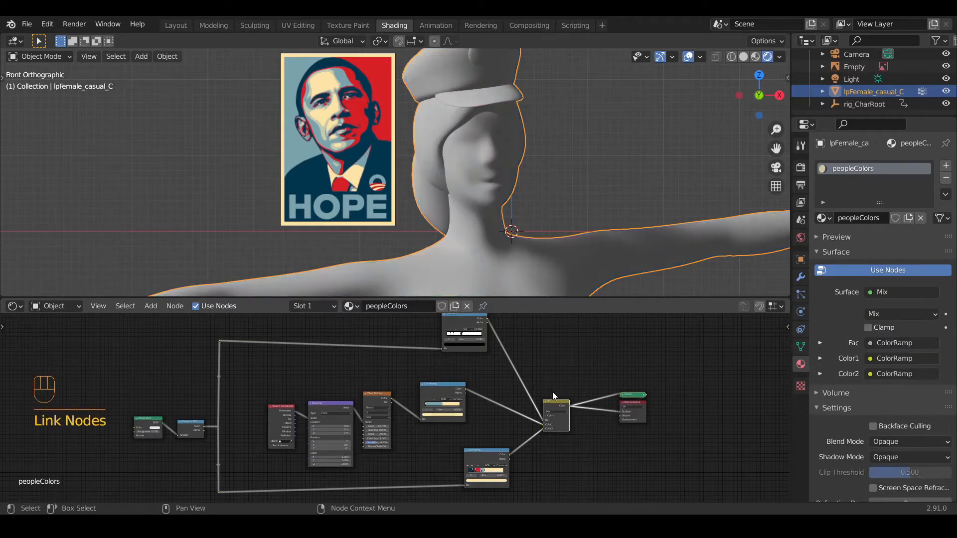
scroll(294, 400, "down", 2)
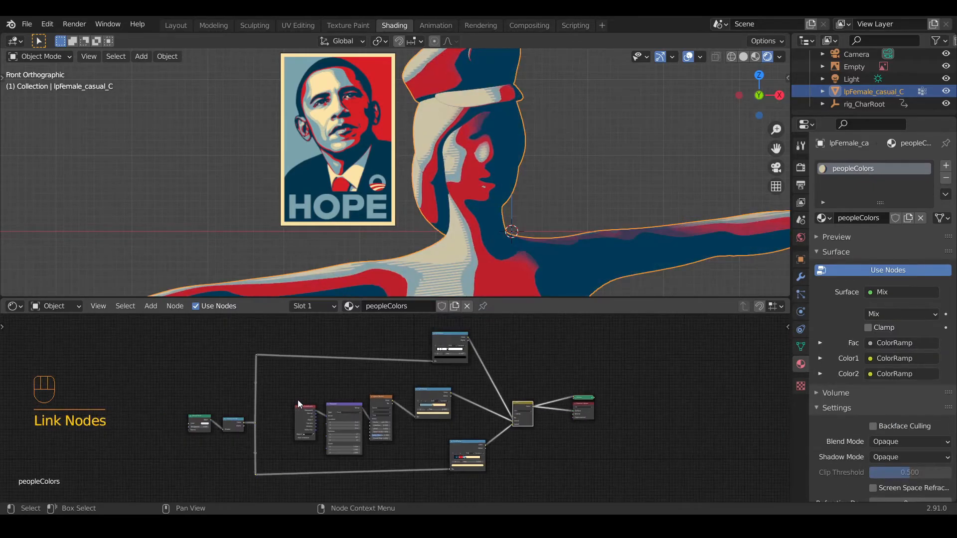
Step: Shift the Texture Coordinate, Mapping, Wave Texture, stripe ColorRamp and lower color ColorRamp nodes together slightly to the right
left_click_drag(297, 400, 454, 444)
key("g")
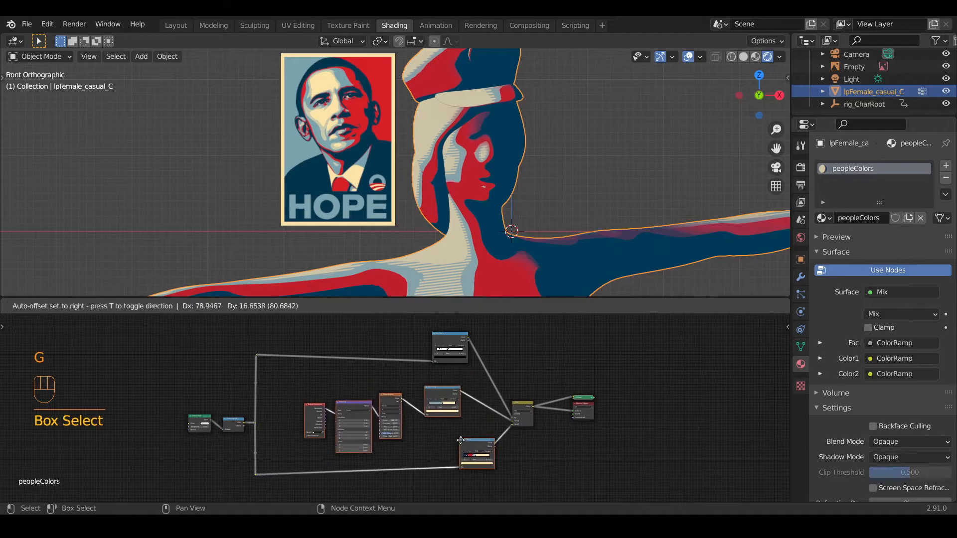
left_click(459, 441)
Step: Inspect the shaded character in perspective and review the completed node network from the mask ramp back to the Diffuse BSDF
mouse_move(477, 229)
middle_mouse_down()
mouse_move(528, 202)
mouse_move(479, 234)
middle_mouse_up()
middle_click_drag(329, 394, 405, 409, "shift")
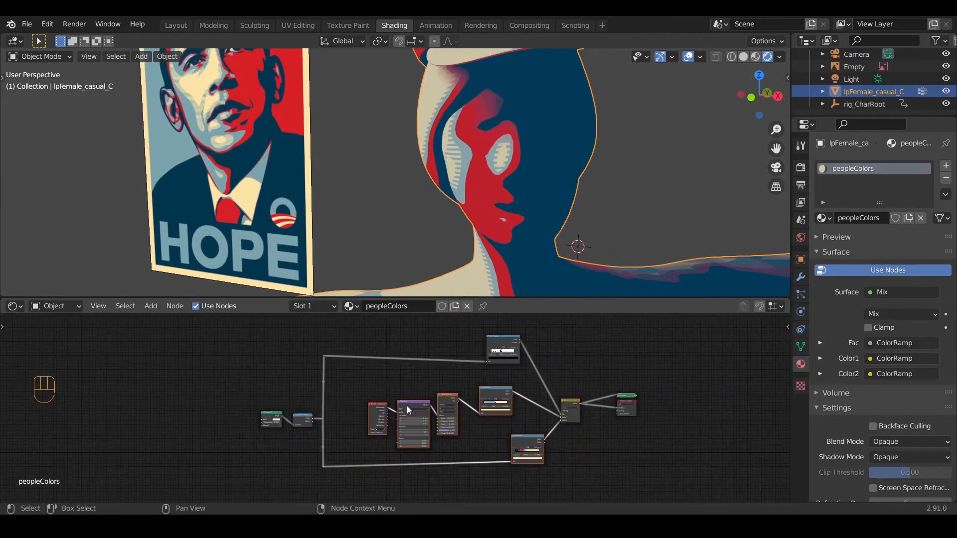
scroll(394, 417, "up", 4)
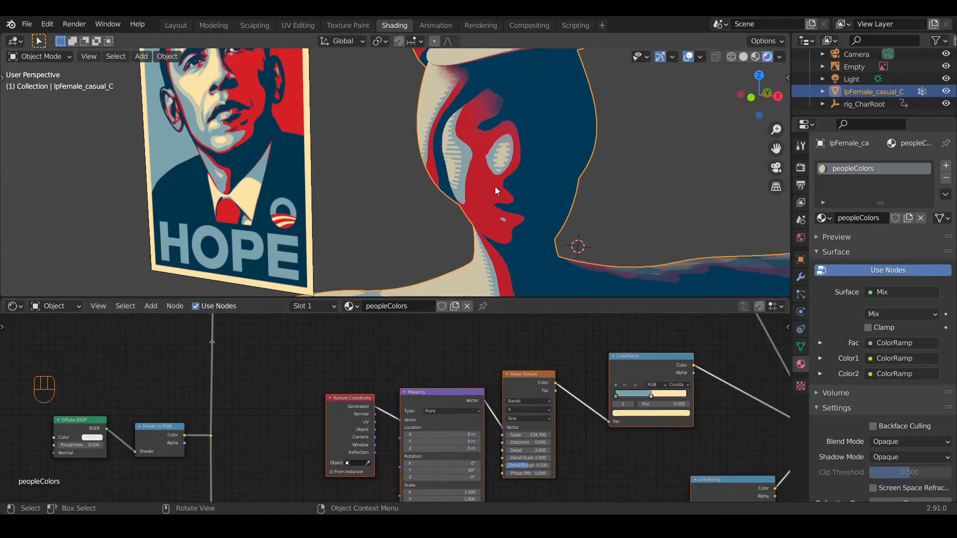
scroll(494, 182, "up", 2)
scroll(514, 196, "down", 3)
middle_click_drag(558, 411, 463, 339, "shift")
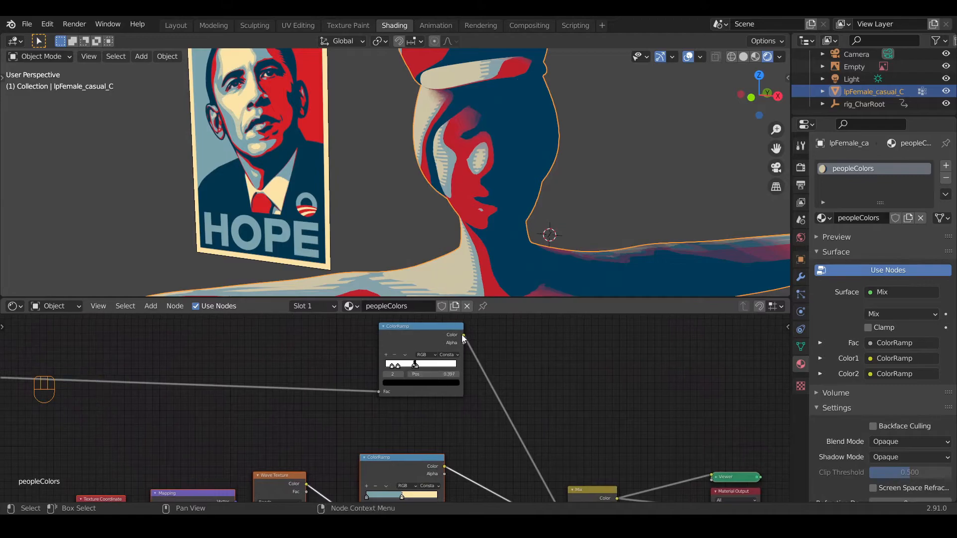
middle_click_drag(190, 382, 597, 249, "shift")
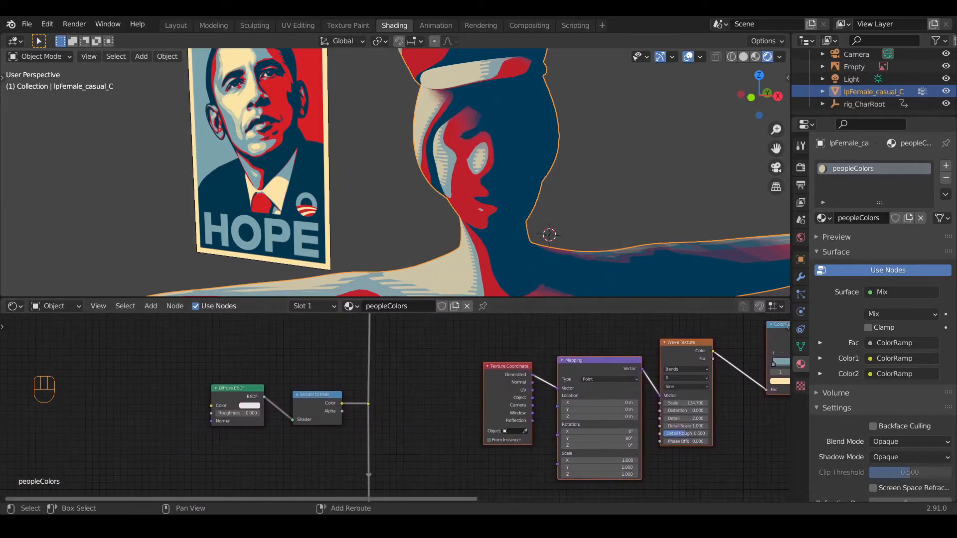
Step: Move the Diffuse BSDF and Shader to RGB nodes left to make room before the branching reroute
scroll(388, 411, "up", 3)
left_click(279, 392)
key("g")
left_click(249, 388)
left_click_drag(138, 364, 284, 459)
key("g")
left_click(161, 431)
key("shift+a")
left_click(235, 369)
type("bri")
key("Return")
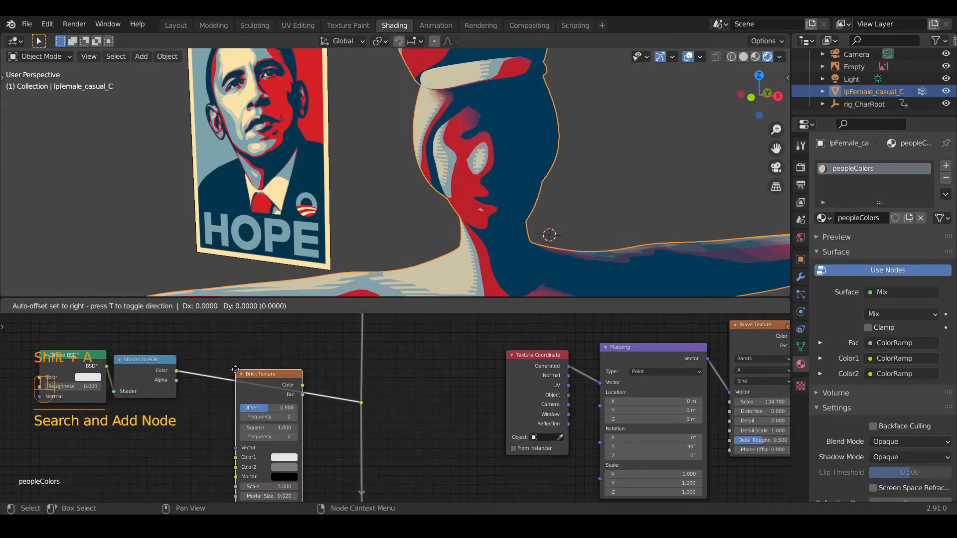
key("Escape")
Step: Insert a Bright/Contrast node on the link between Shader to RGB and the branching reroute
key("shift+a")
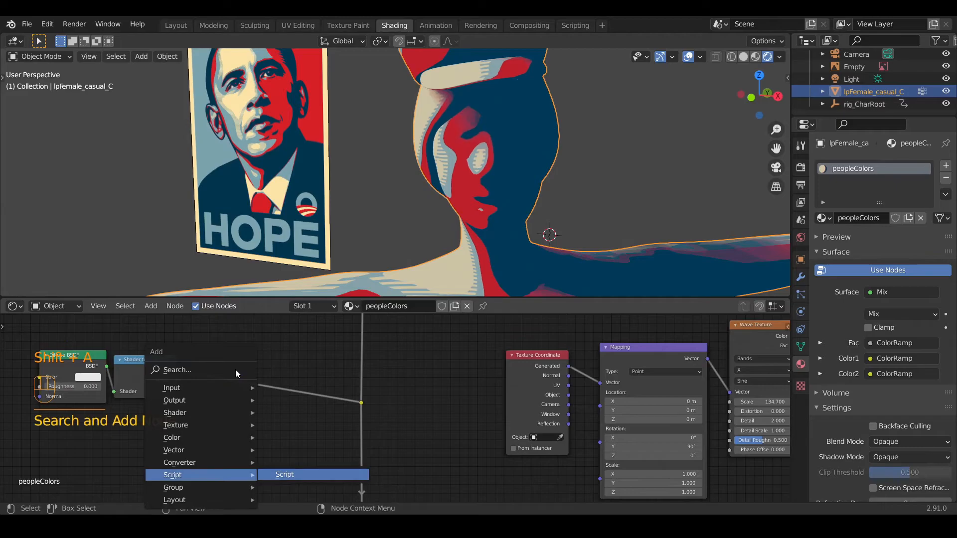
left_click(235, 369)
type("brig")
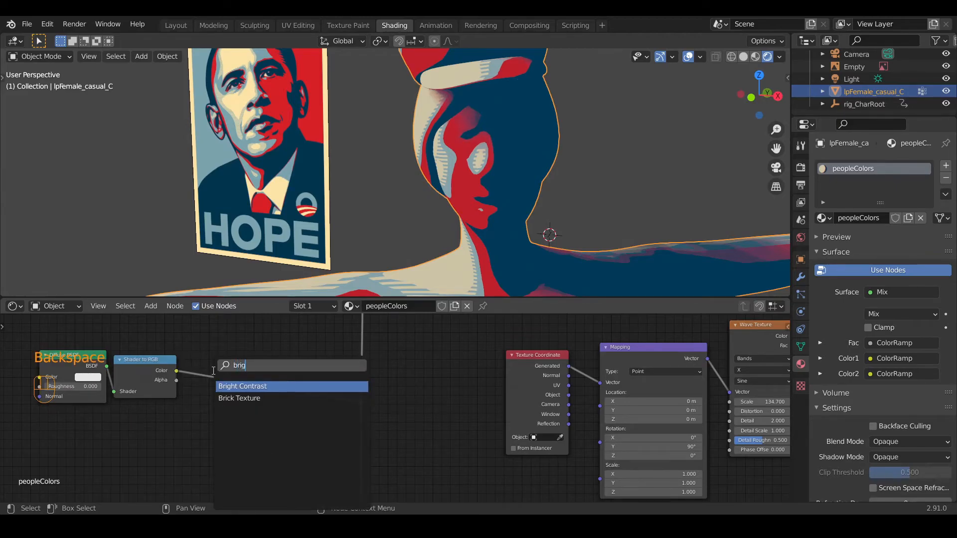
key("Return")
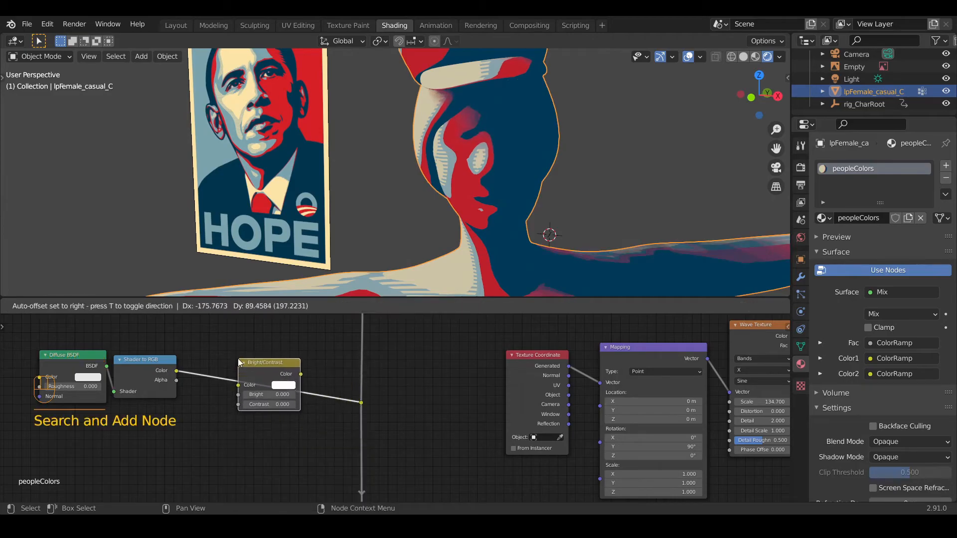
left_click(244, 361)
Step: Set the Bright/Contrast node's Bright value to 0.080 while checking the character's face up close
scroll(245, 359, "up", 1)
scroll(393, 201, "up", 4)
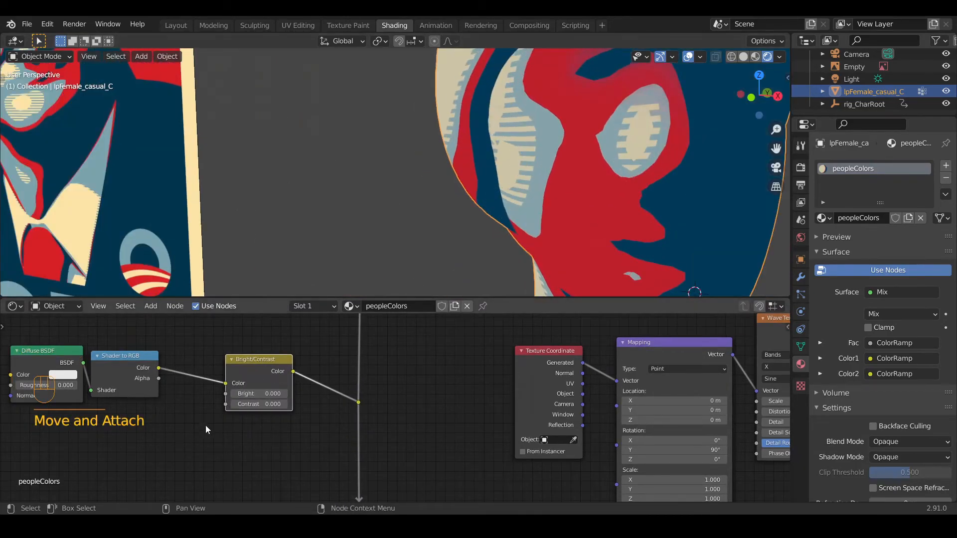
mouse_move(248, 396)
left_mouse_down("shift")
mouse_move(264, 396)
mouse_move(234, 396)
mouse_move(271, 396)
mouse_move(255, 396)
left_mouse_up("shift")
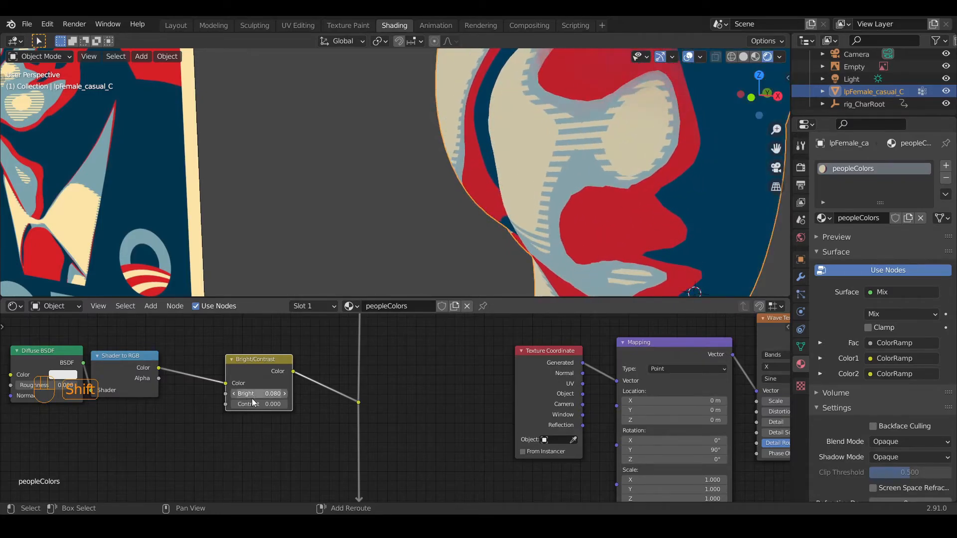
Step: Set the Wave Texture's Scale to 248.200 for finer stripes on the character
scroll(388, 408, "down", 5)
scroll(388, 408, "down", 4)
middle_click_drag(451, 403, 327, 411, "shift")
scroll(393, 424, "up", 12)
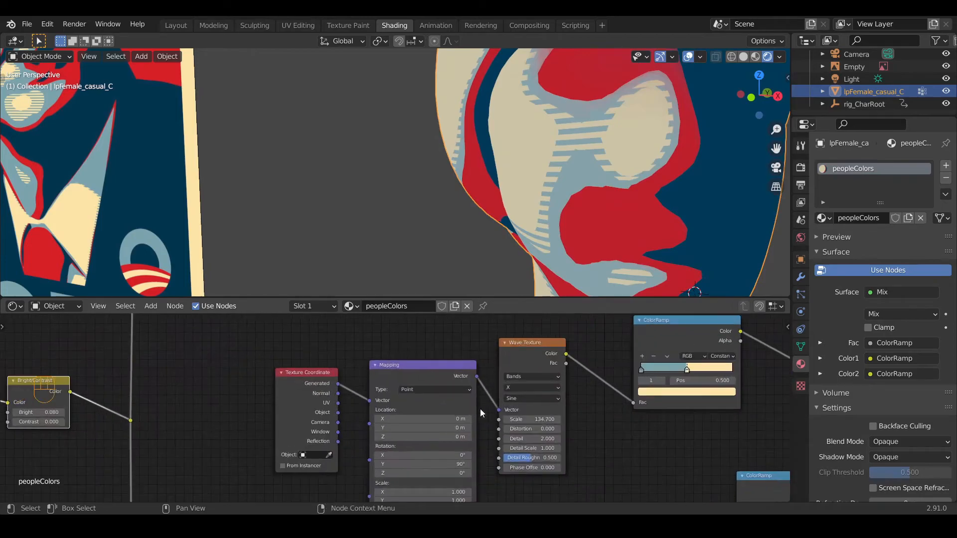
left_click_drag(569, 426, 548, 424)
Step: Delete the leftover green node directly above the Material Output
scroll(299, 376, "down", 7)
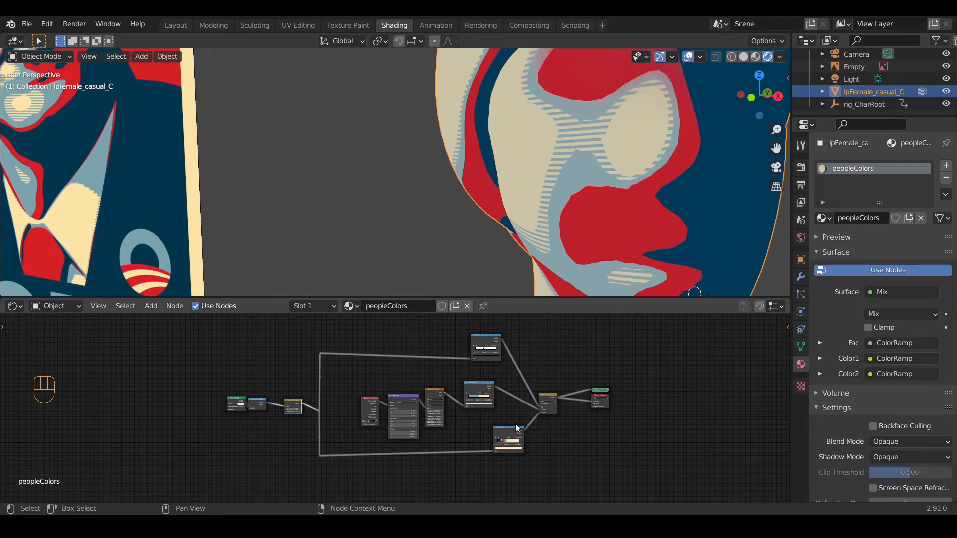
scroll(597, 395, "up", 4)
left_click(674, 385)
key("x")
Step: Combine all nodes from the Diffuse BSDF through the Mix into one node group, leaving out the Material Output
scroll(547, 412, "down", 8)
left_click_drag(272, 346, 523, 469)
key("ctrl+g")
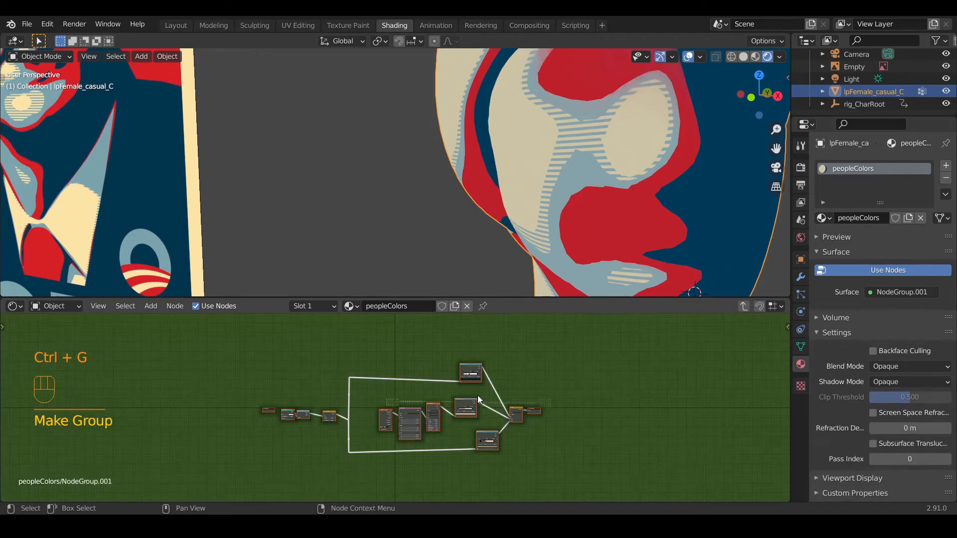
Step: Move the Group Input node to clear space left of the Diffuse BSDF inside the group
scroll(460, 417, "up", 16)
middle_click_drag(205, 388, 599, 348, "shift")
scroll(279, 366, "up", 8)
mouse_move(250, 343)
left_mouse_down()
mouse_move(230, 372)
mouse_move(247, 361)
left_mouse_up()
key("g")
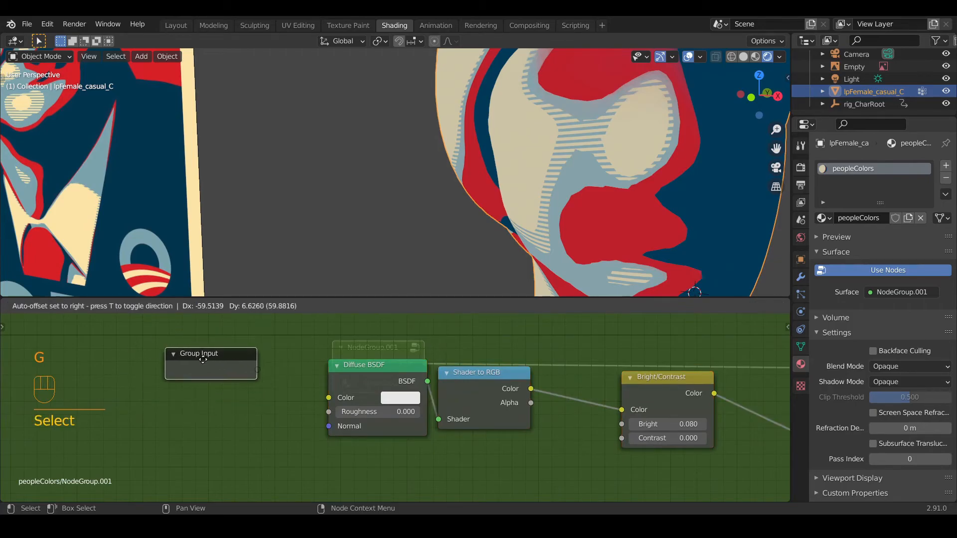
left_click(205, 362)
Step: Connect the Bright/Contrast node's Bright and the Wave Texture's Scale sockets to the Group Input to expose both values
scroll(596, 428, "down", 1)
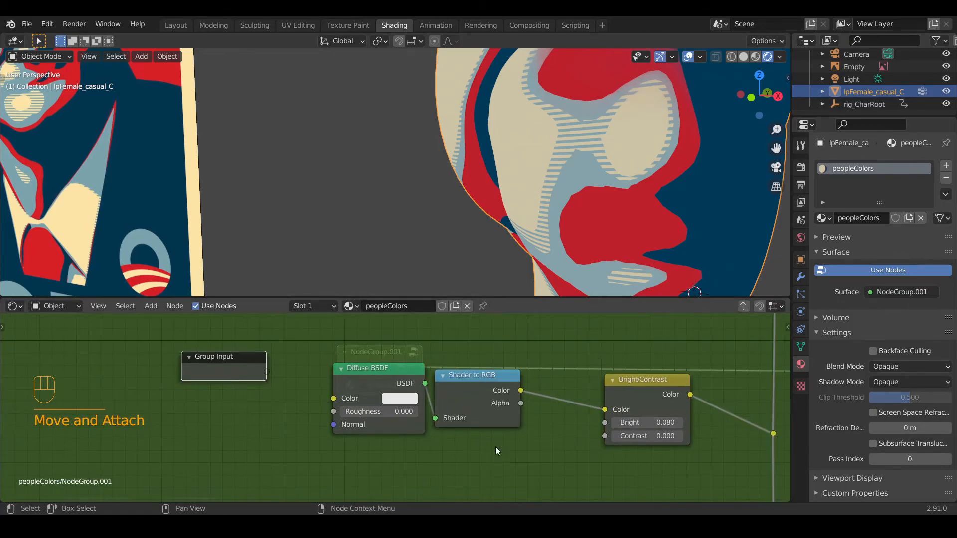
left_click_drag(605, 423, 268, 370)
scroll(274, 396, "down", 4)
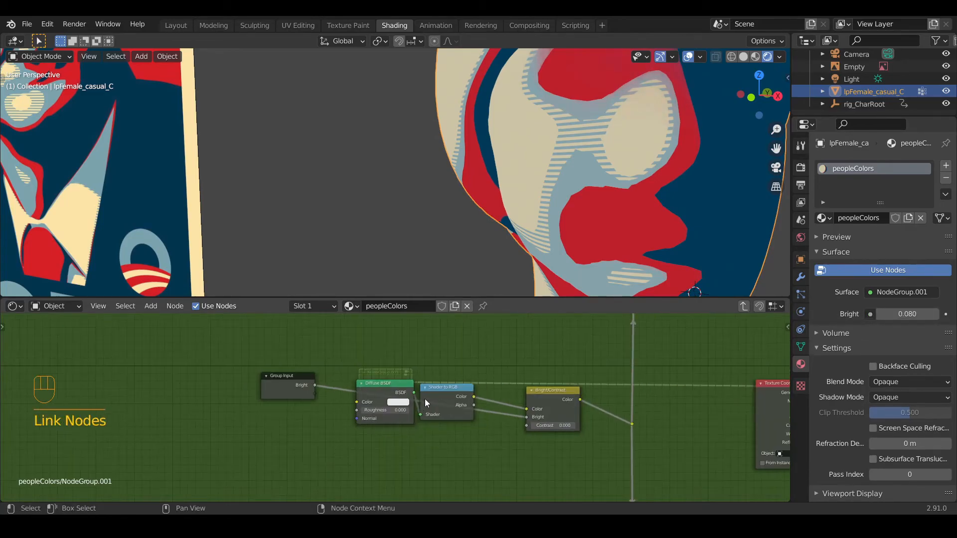
middle_click_drag(411, 382, 315, 376, "shift")
scroll(609, 401, "up", 1)
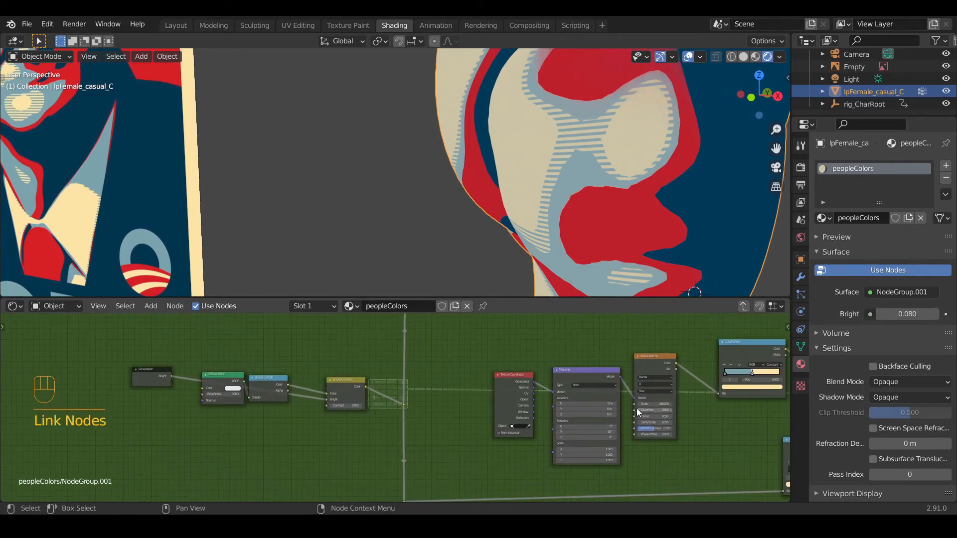
left_click_drag(633, 405, 172, 381)
Step: Rename the group inputs Bright and Scale as "colouri-ness" and "line width"
key("n")
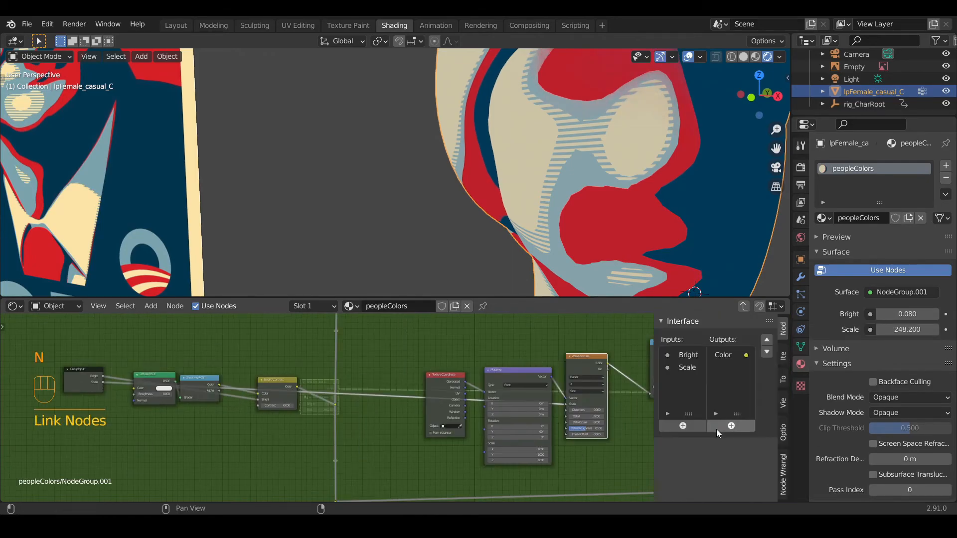
left_click(684, 357)
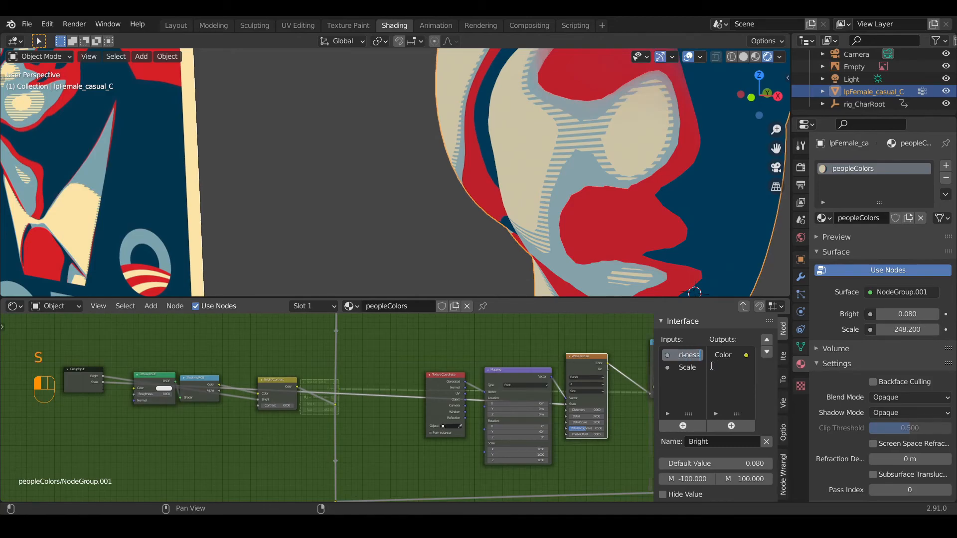
left_click(687, 368)
double_click(687, 369)
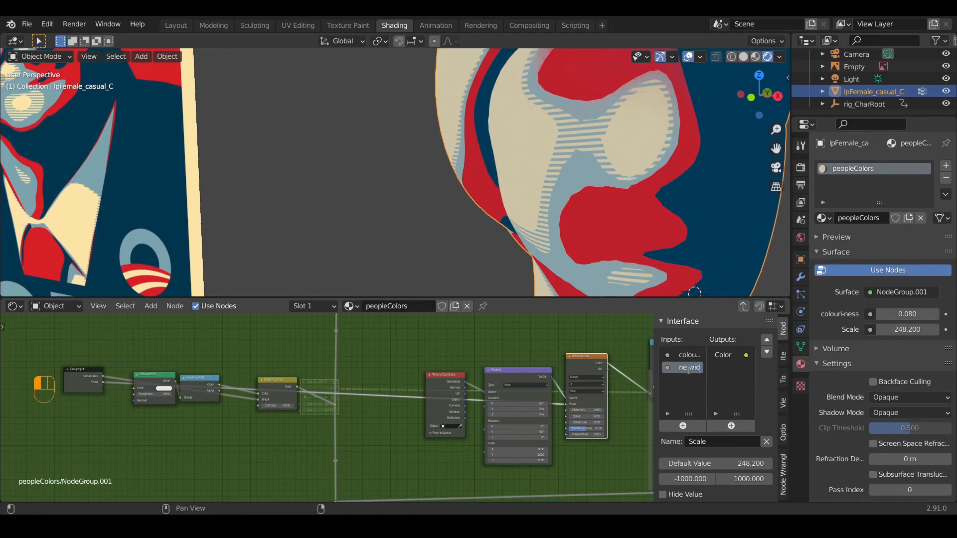
left_click(414, 335)
scroll(613, 425, "down", 1)
key("n")
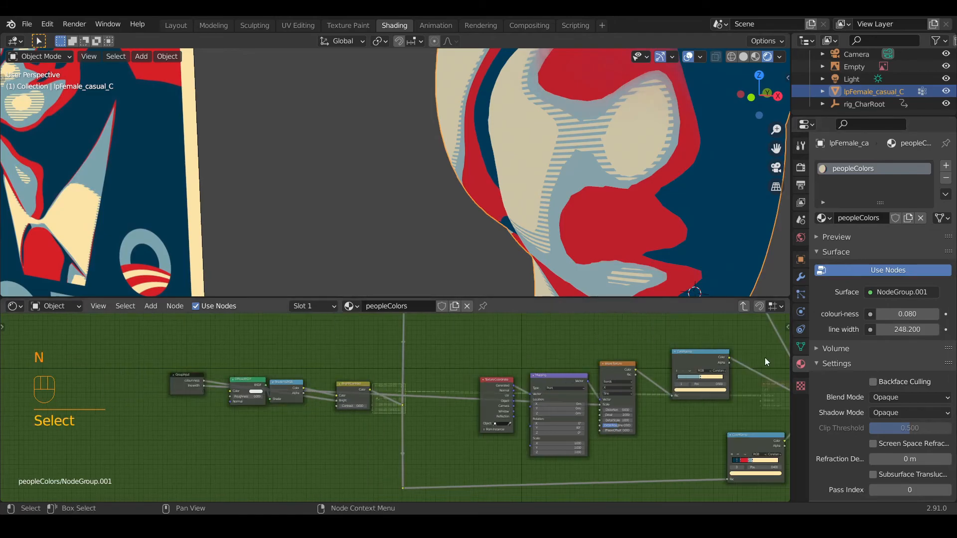
Step: Exit the node group and move its node closer to the Material Output
key("Tab")
scroll(474, 402, "up", 2)
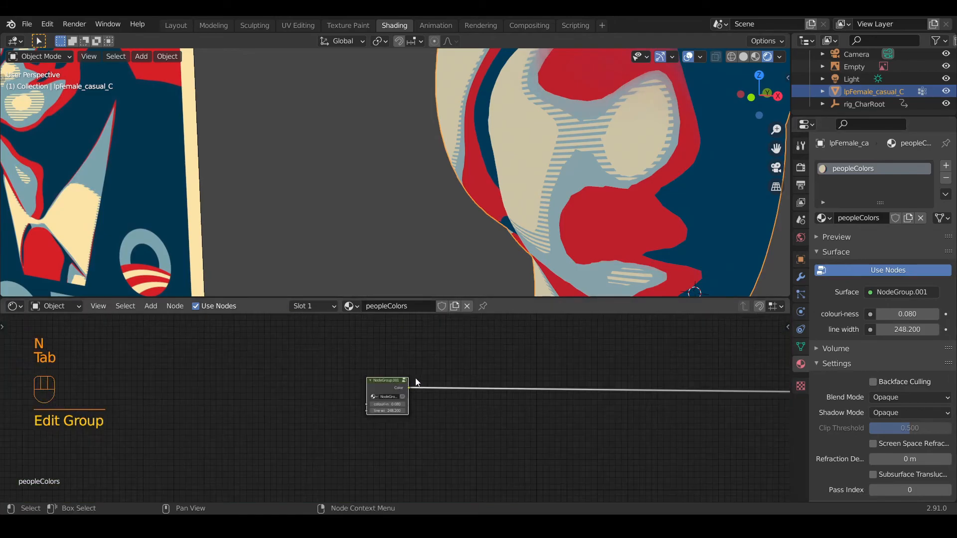
key("g")
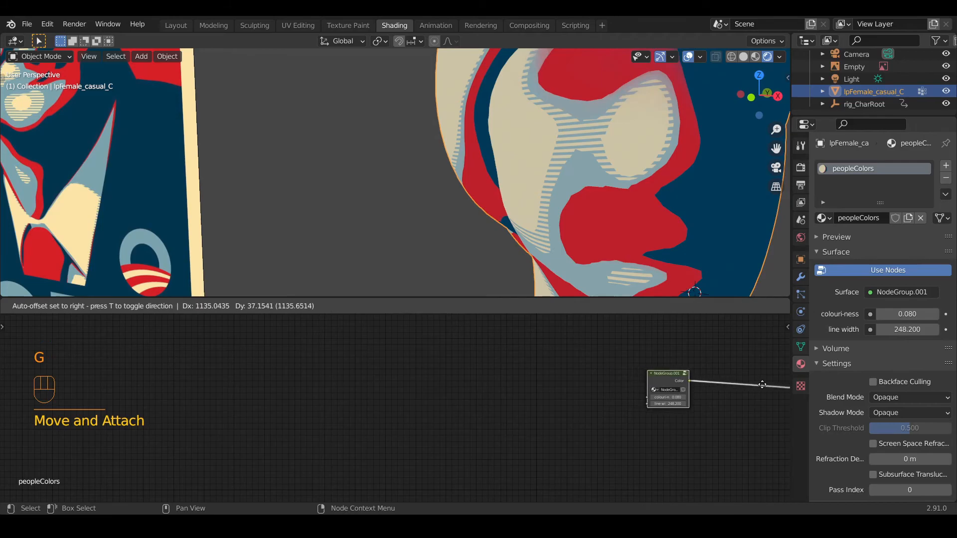
left_click(762, 384)
scroll(696, 411, "down", 4)
middle_click_drag(663, 408, 505, 405)
scroll(498, 408, "up", 5)
scroll(498, 407, "up", 2)
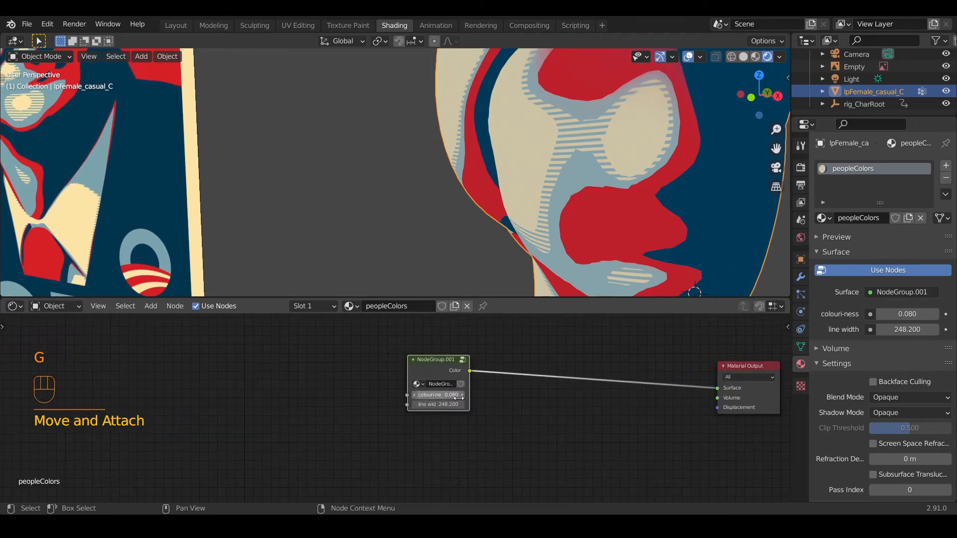
key("g")
left_click(525, 400)
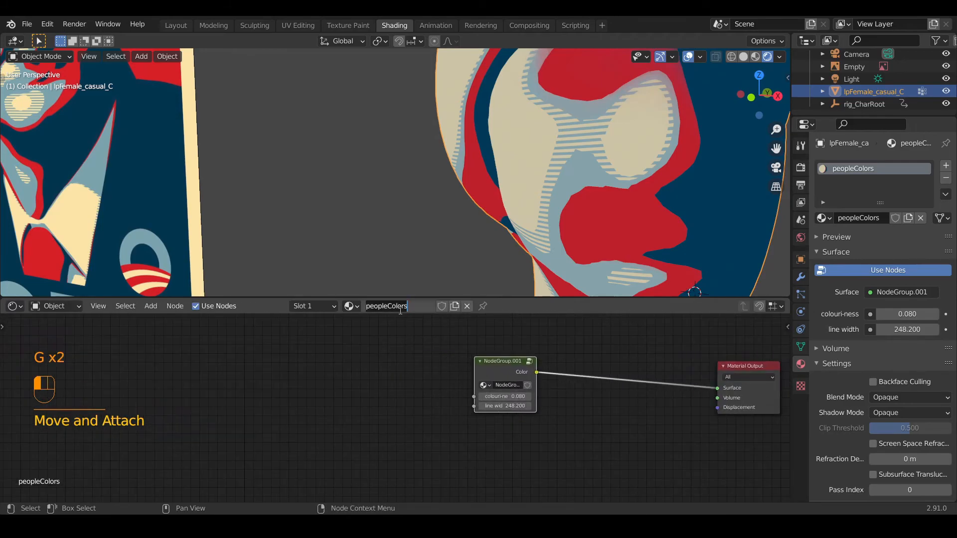
Step: Rename the peopleColors material as "hope shader"
type("ho")
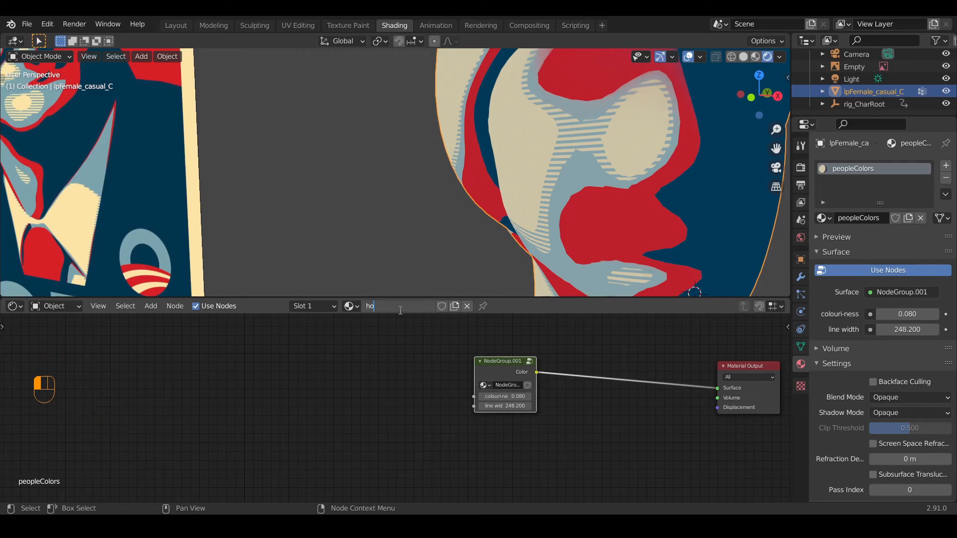
key("Return")
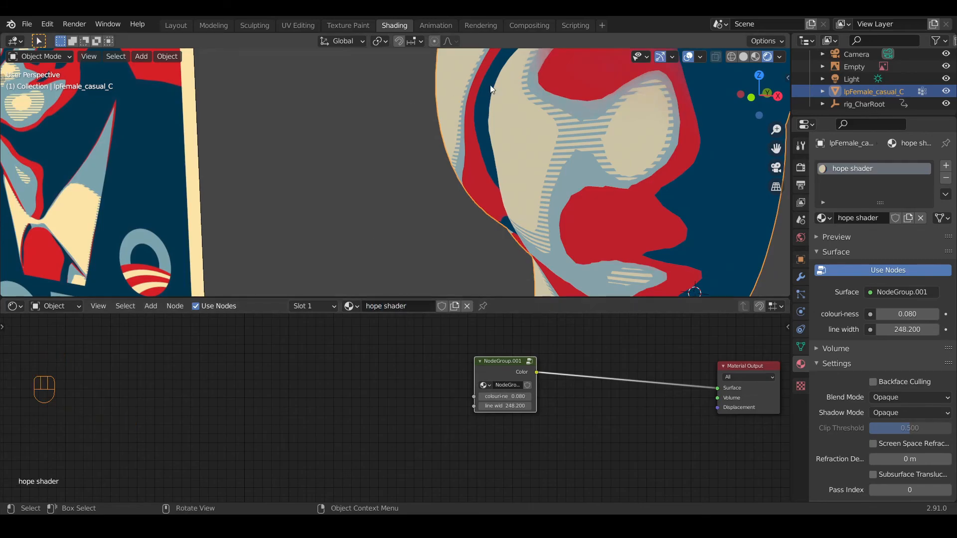
Step: Set the group node's colouri-ness to 0.110 and its line width to 242.760 while viewing the face closely
scroll(479, 99, "down", 4)
scroll(461, 203, "up", 2)
middle_click_drag(477, 151, 439, 188, "shift")
scroll(449, 195, "up", 2)
scroll(553, 391, "up", 6)
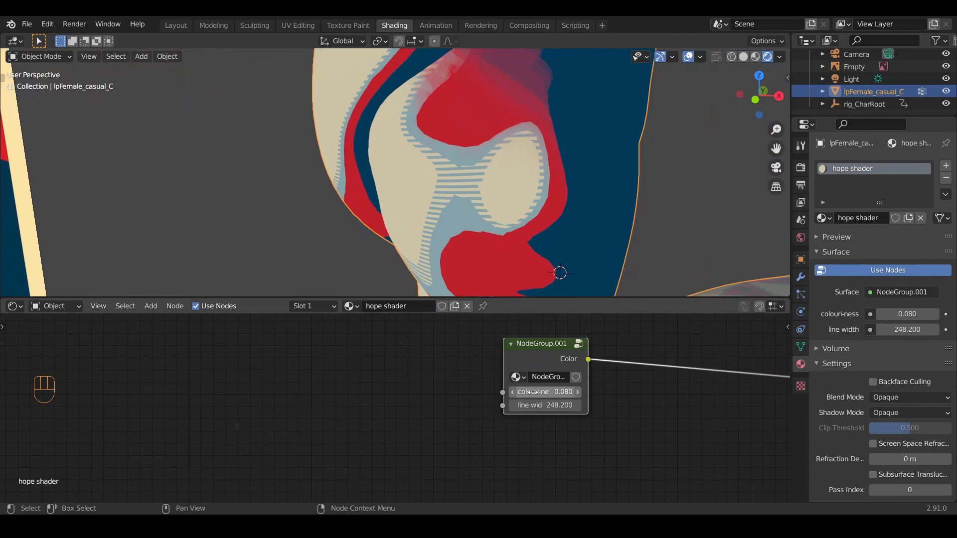
mouse_move(572, 388)
left_mouse_down()
mouse_move(556, 388)
mouse_move(579, 404)
left_mouse_up()
Step: Switch to the front view and preview the shading by temporarily rotating the character about the global Z axis
scroll(579, 405, "down", 11)
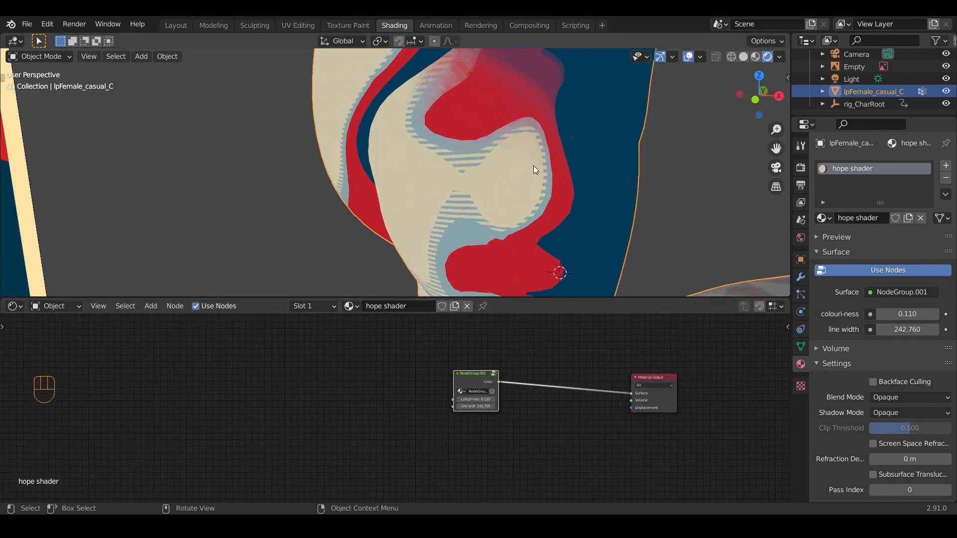
scroll(537, 173, "down", 4)
left_click(754, 101)
scroll(508, 204, "down", 4)
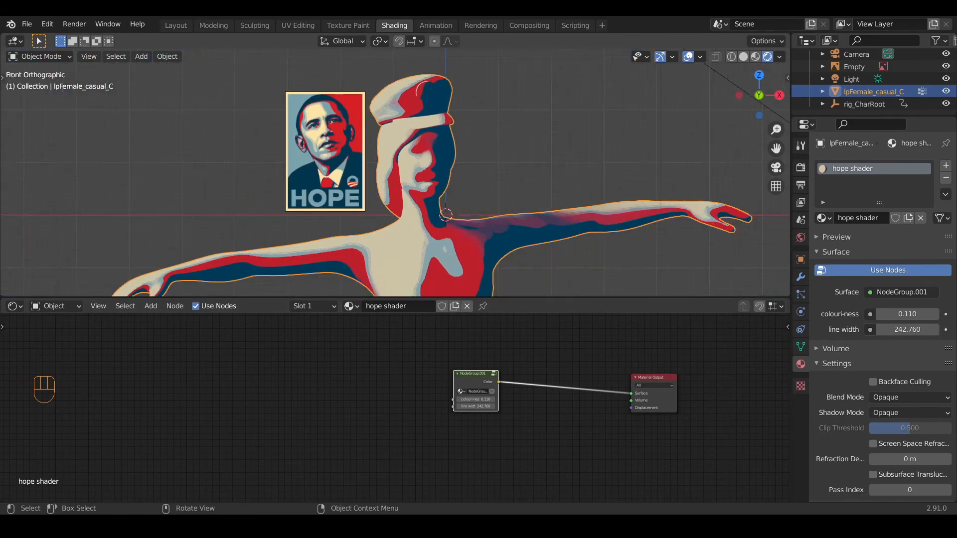
key("r")
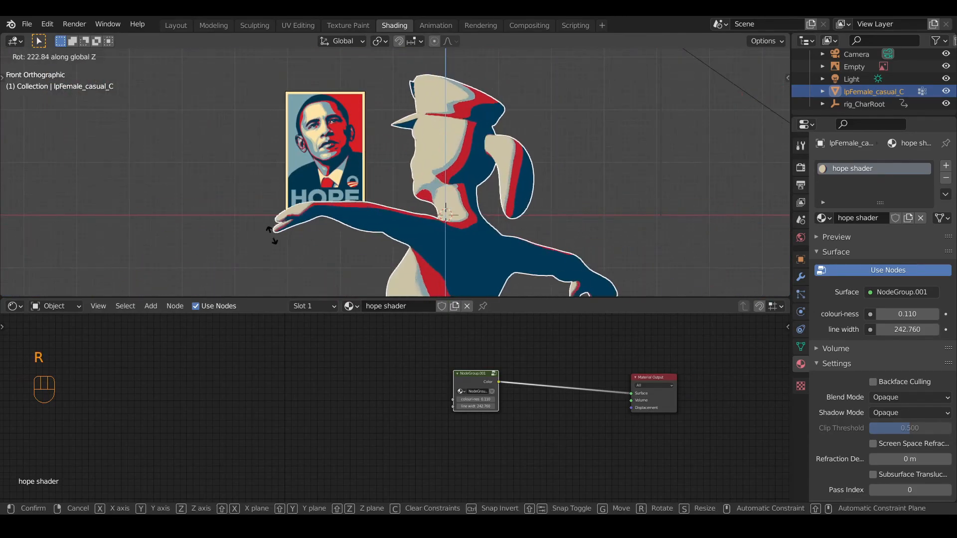
left_click(679, 92)
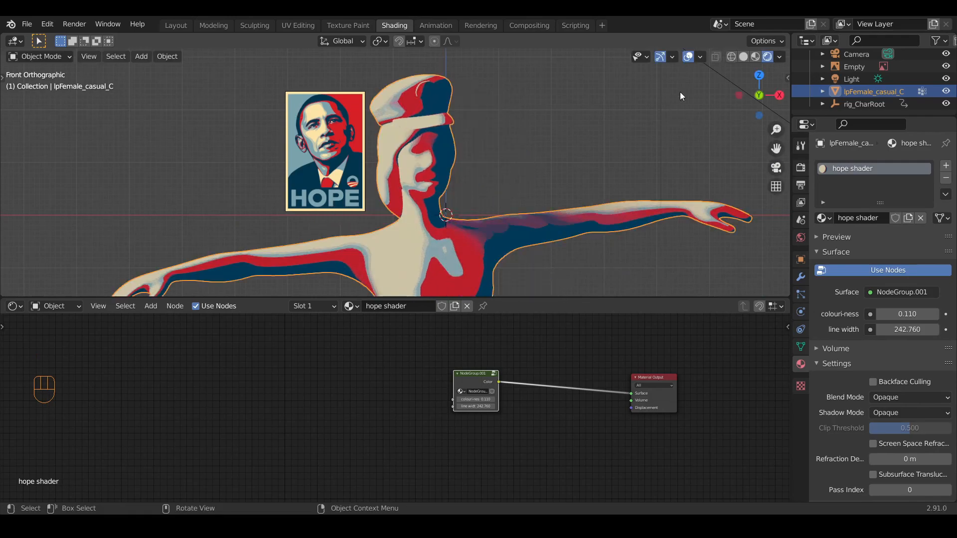